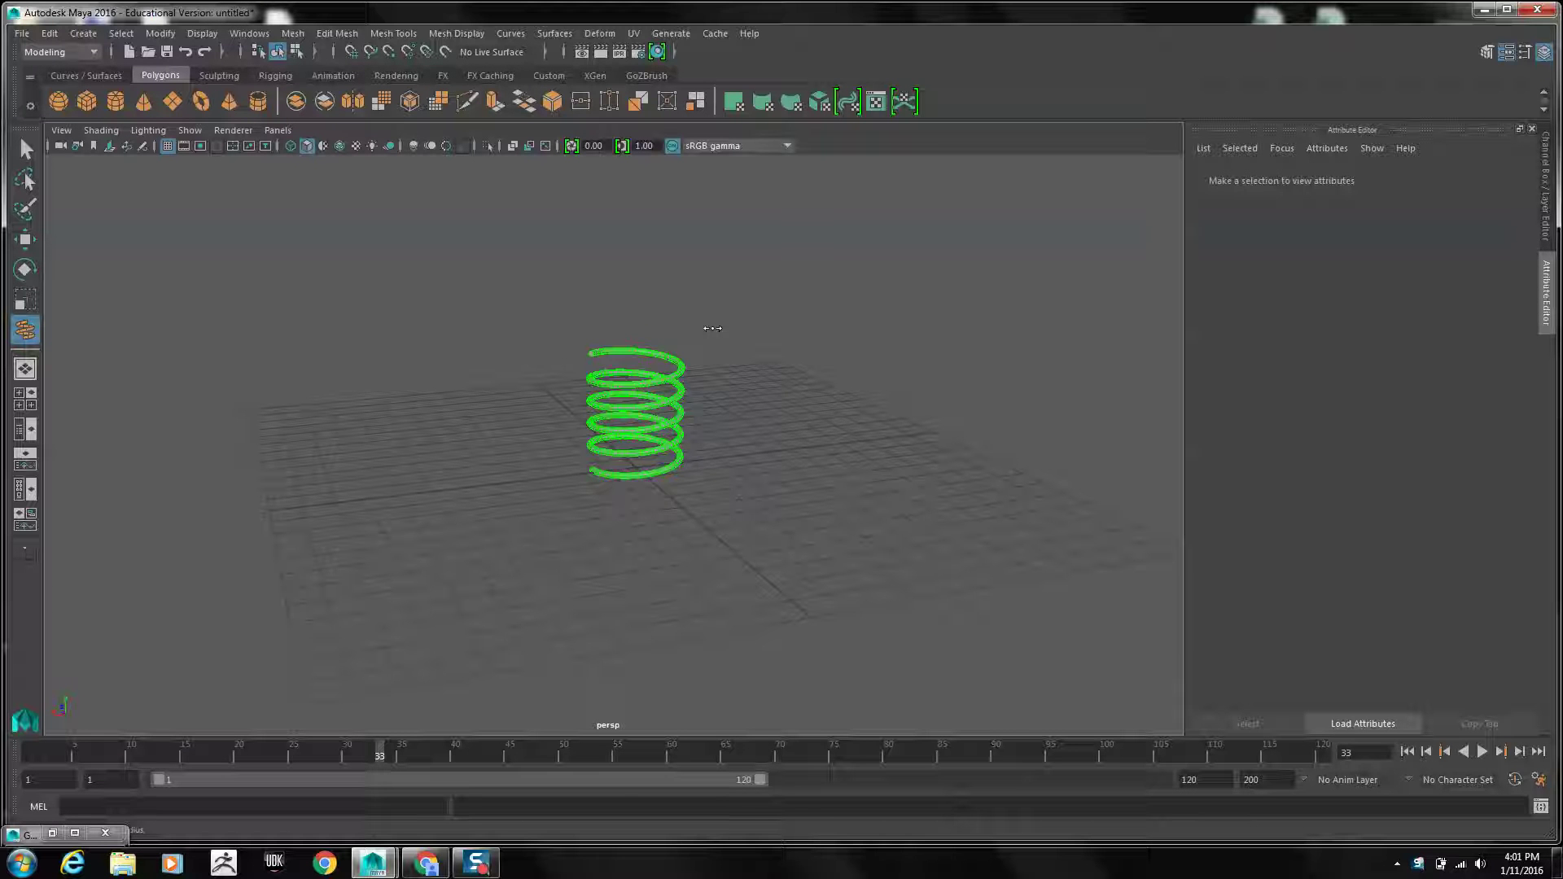
Finish creating the helix and rename it spring
key("w")
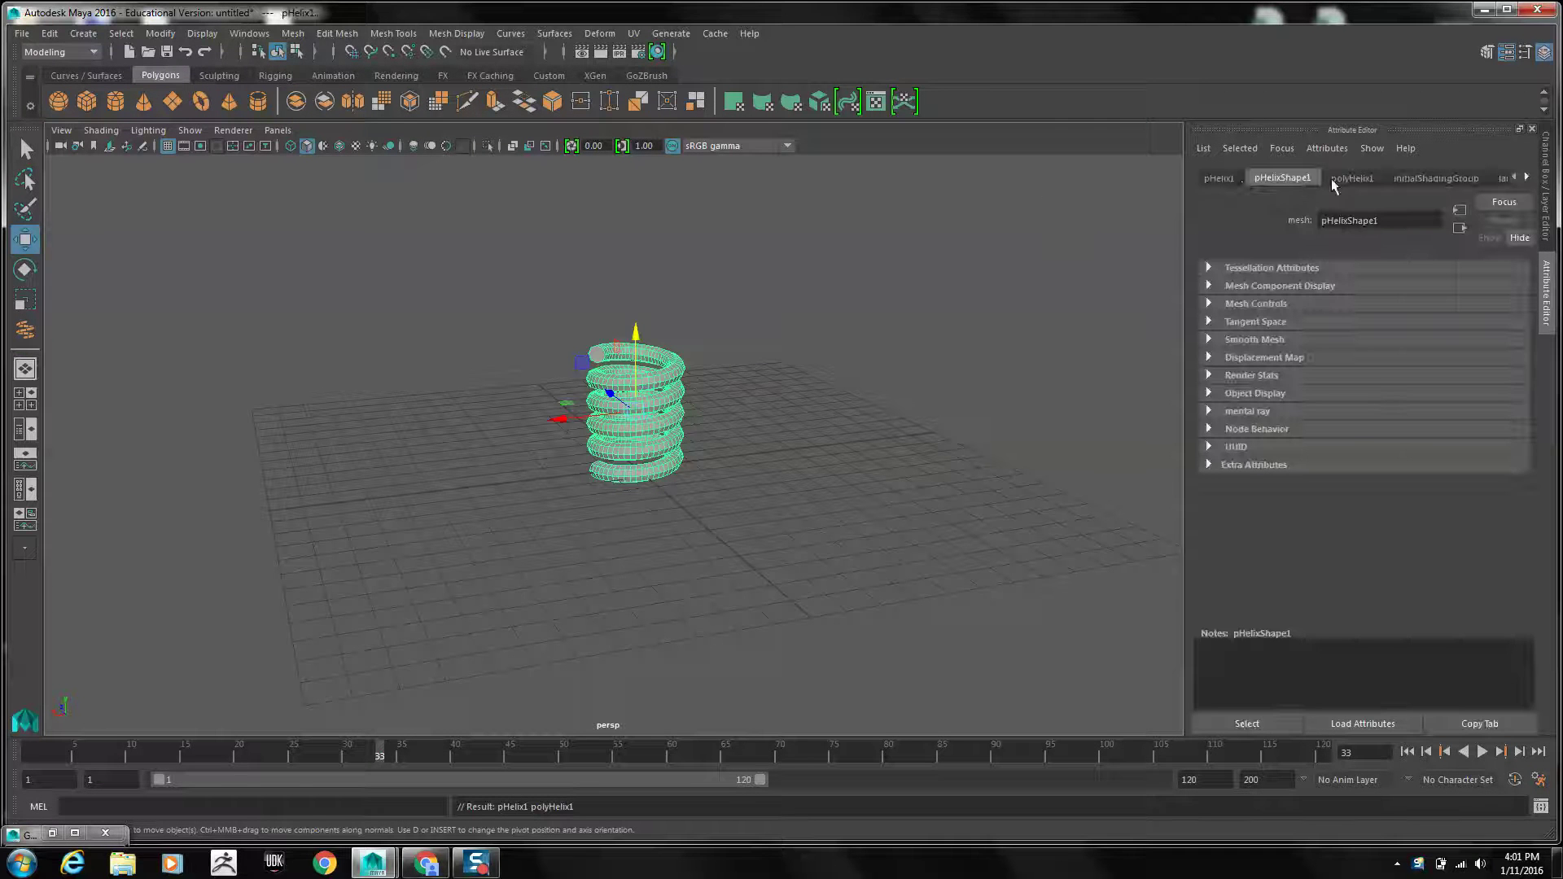
left_click(1220, 179)
left_click_drag(1368, 221, 1269, 230)
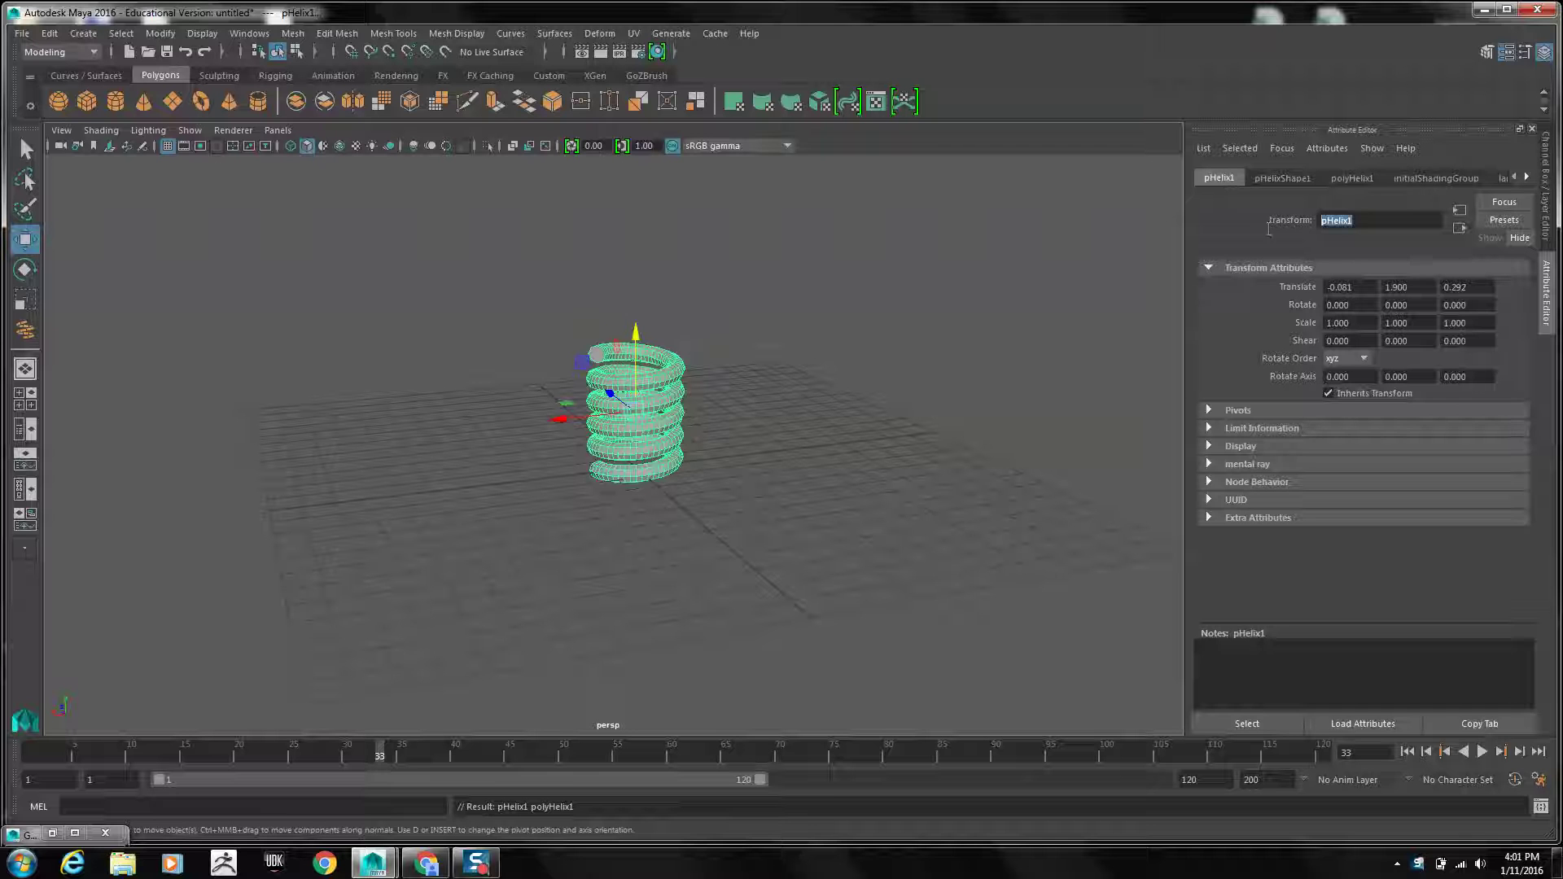
type("spring")
key("Return")
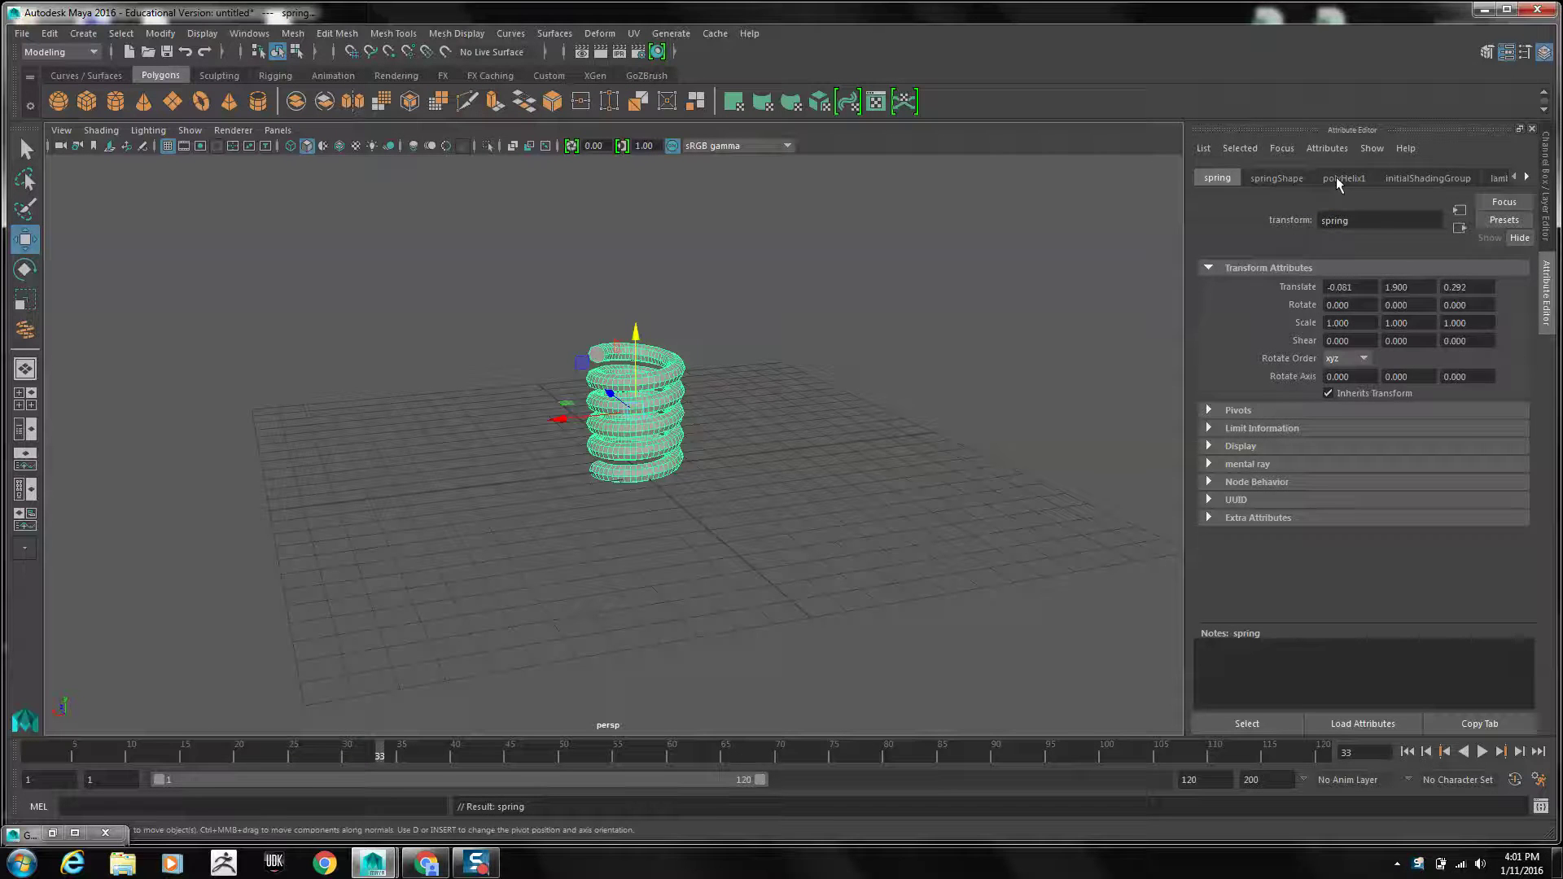
Set the spring's helix coils to 7 and its radius to 0.25
left_click(1335, 178)
left_click_drag(1370, 287, 1271, 285)
type("7")
key("Tab")
key("Tab")
key("Tab")
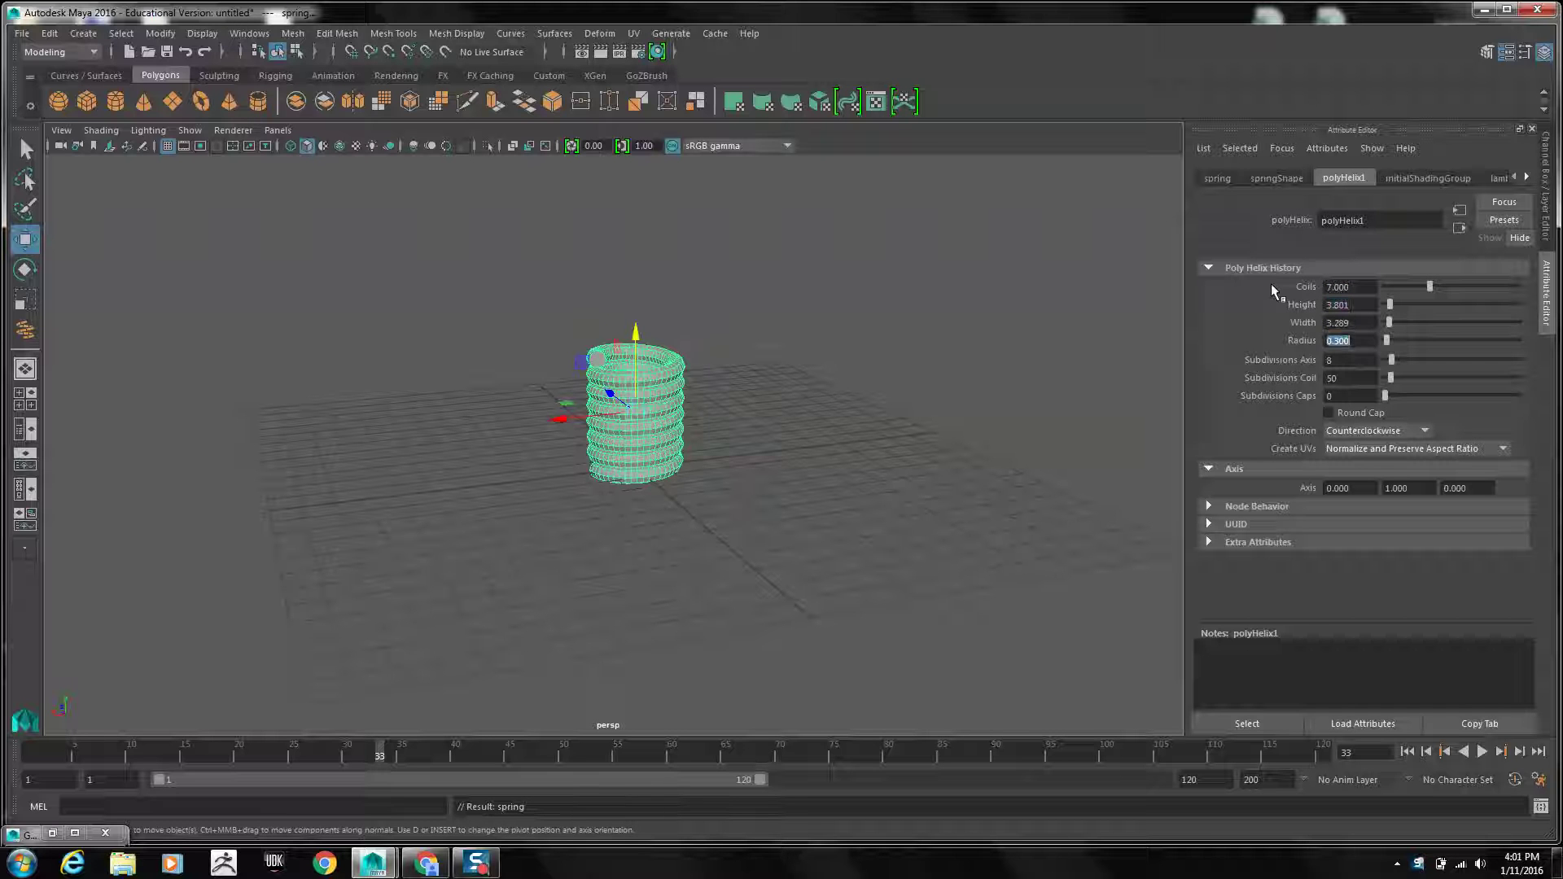
type("0.25")
key("Tab")
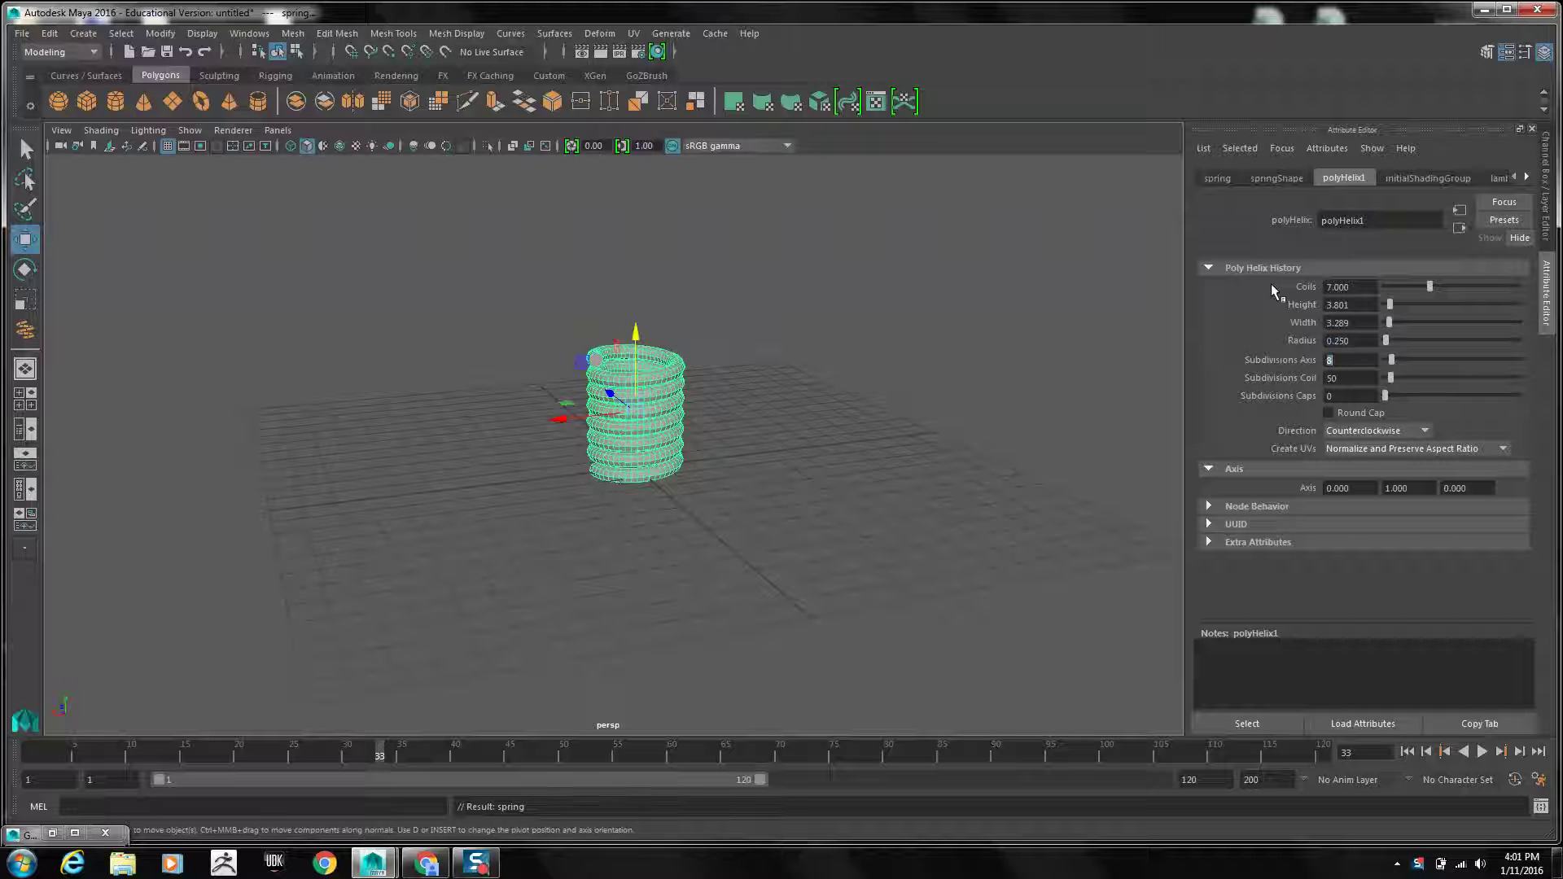
Refine the spring's helix with a radius of 0.2 and 12 axis subdivisions
key("shift+Tab")
type("0.28")
key("Tab")
key("shift+Tab")
type("0.2")
key("Tab")
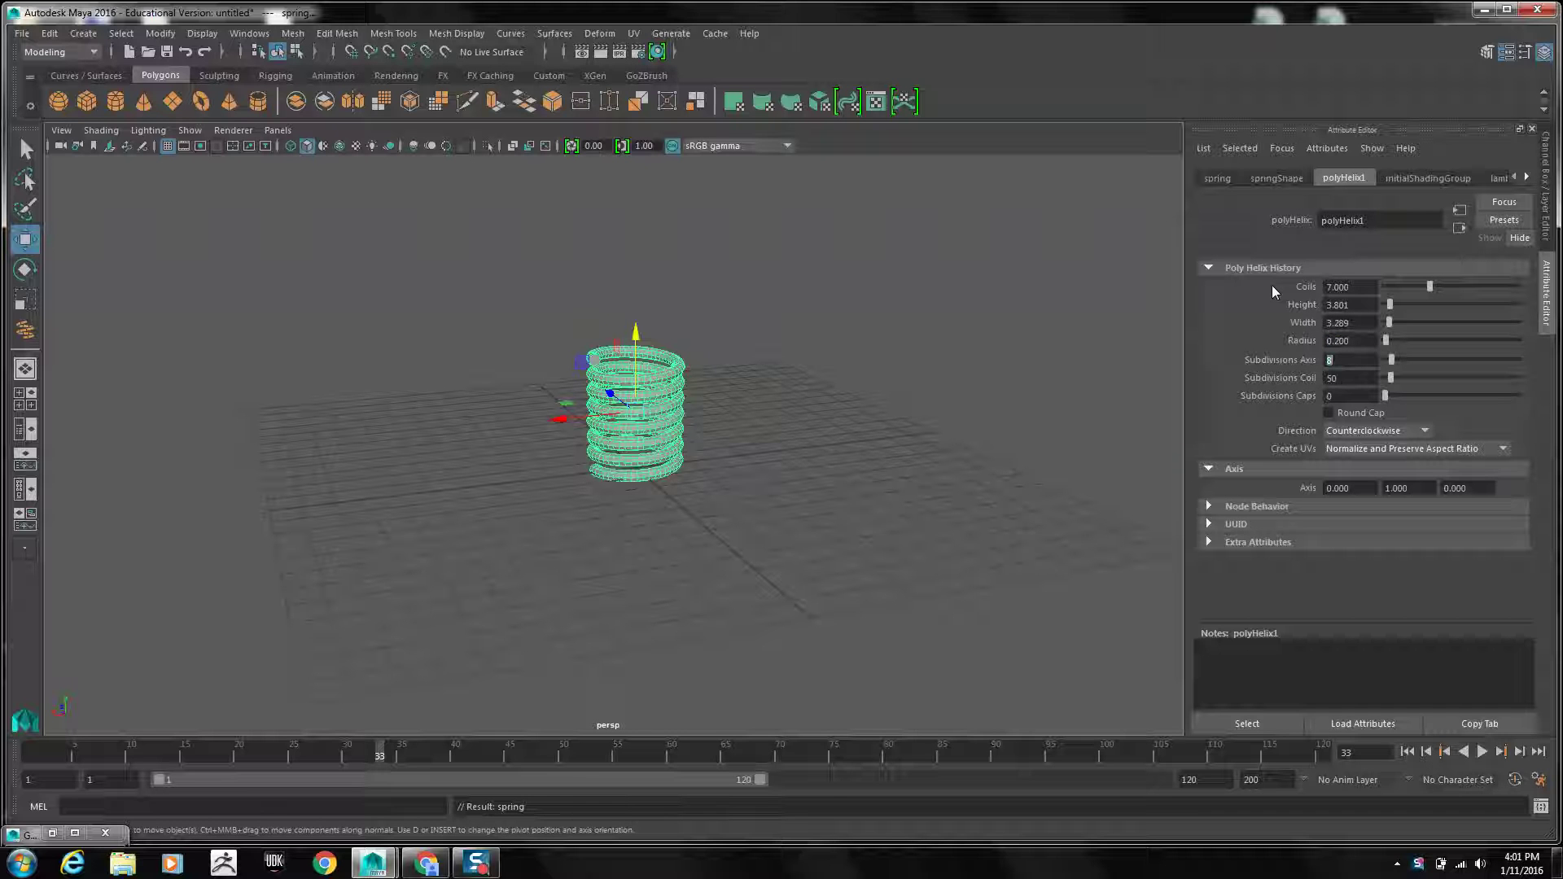
type("12")
key("Tab")
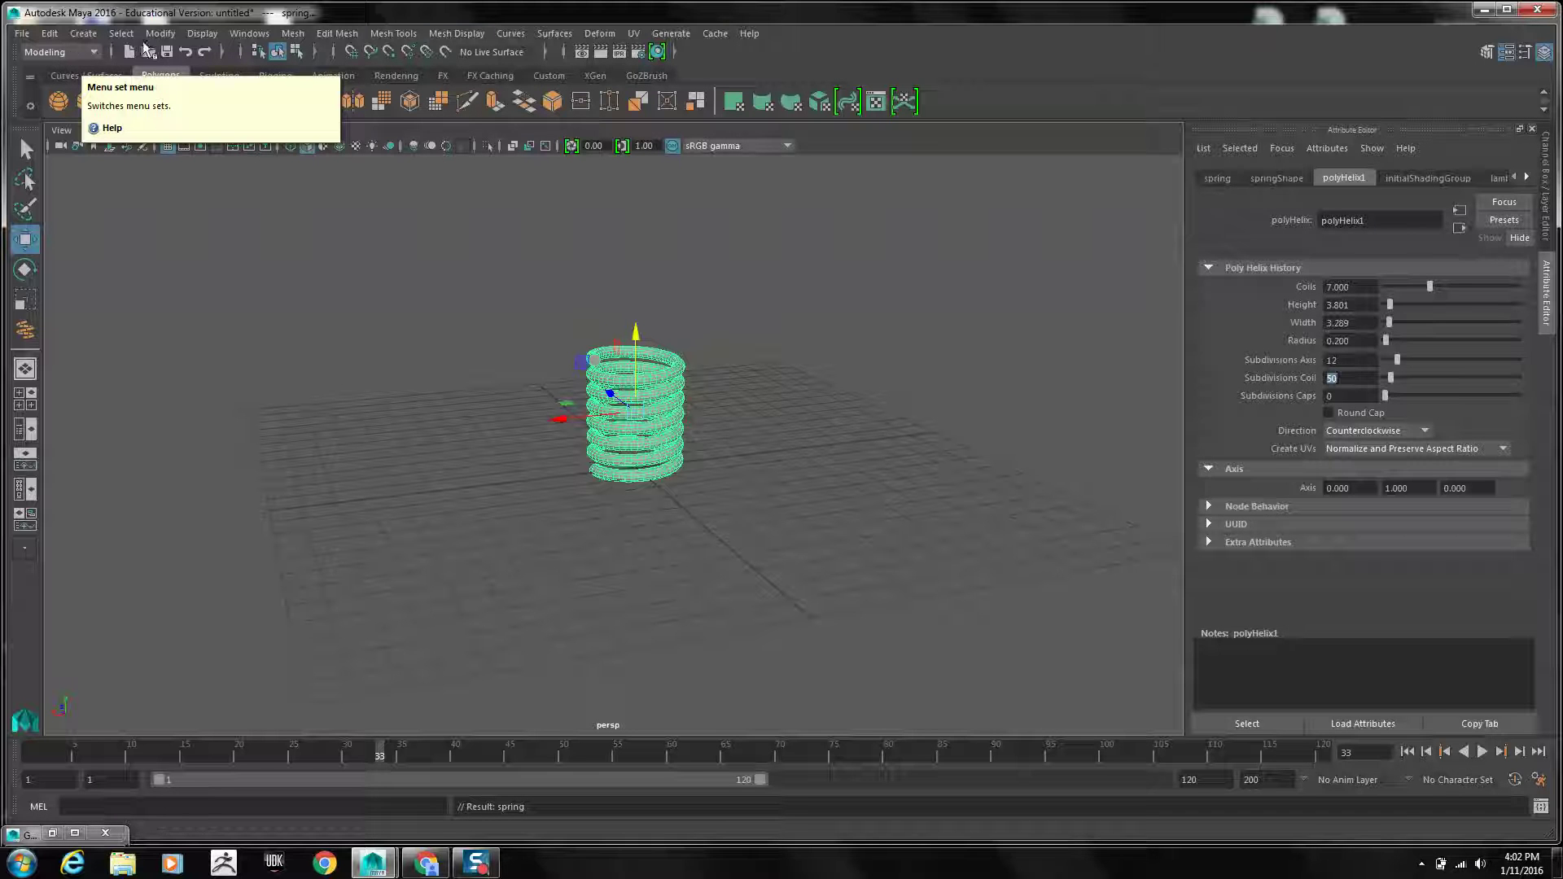
Apply a nonlinear Bend deformer to the spring from the Modeling menu set
left_click(95, 53)
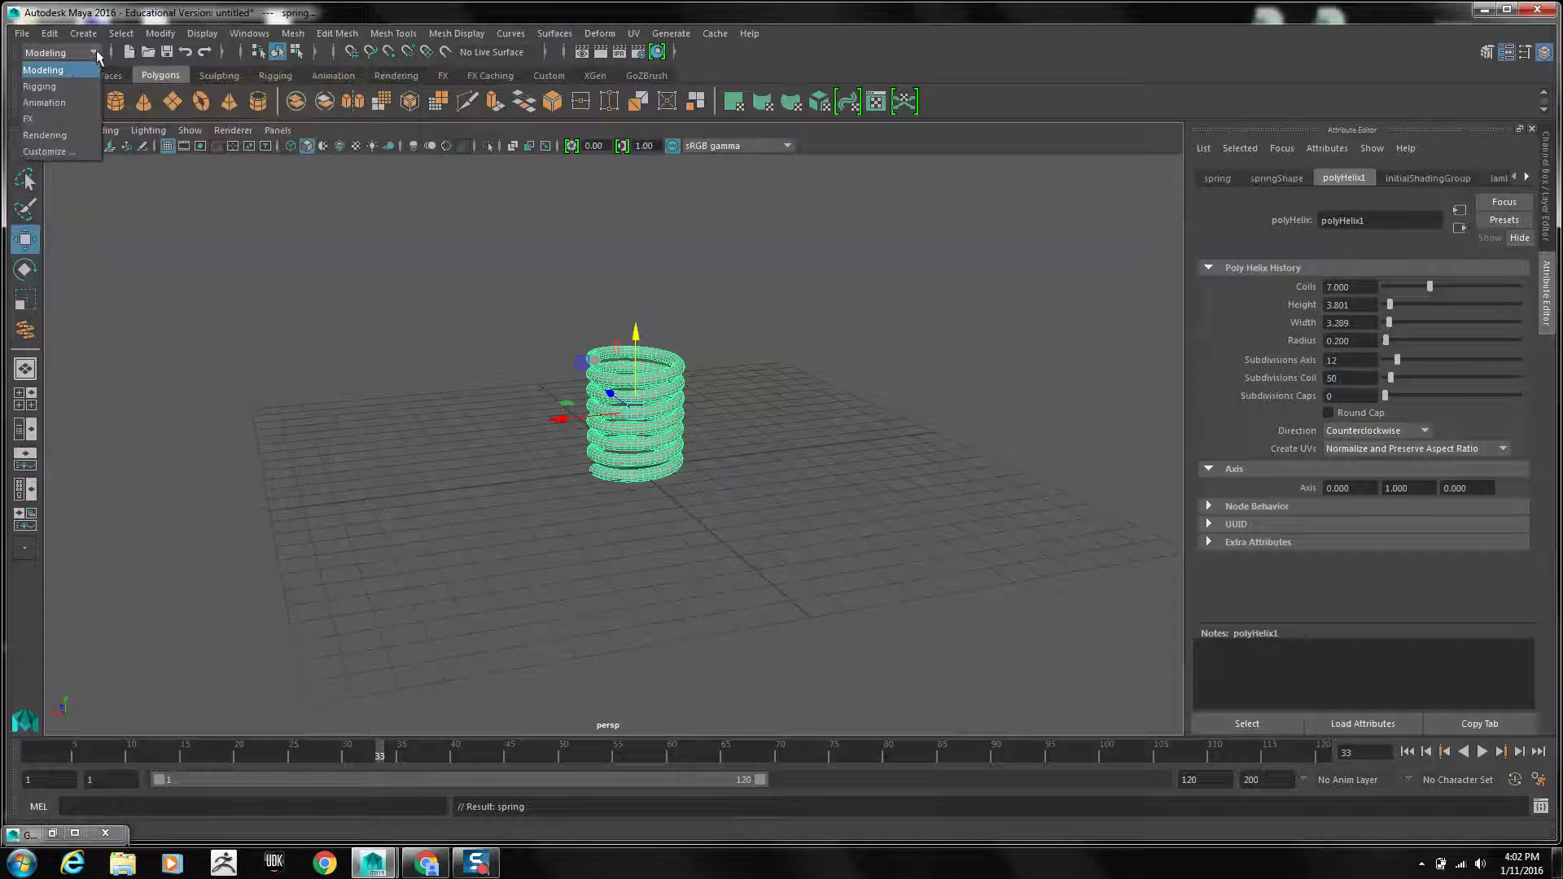
left_click(78, 72)
left_click(599, 33)
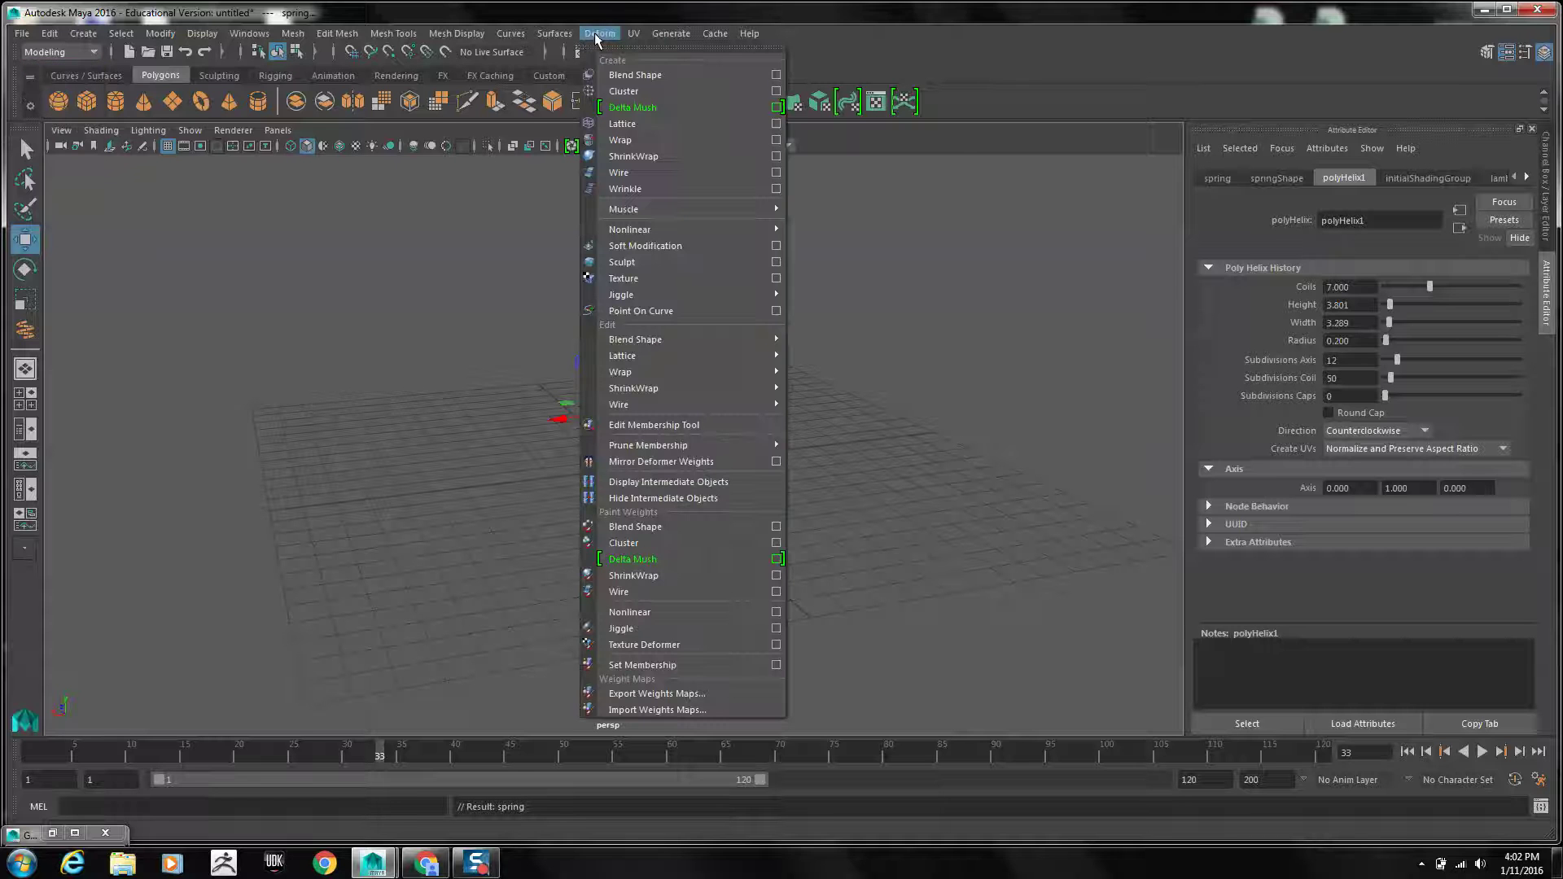
mouse_move(690, 231)
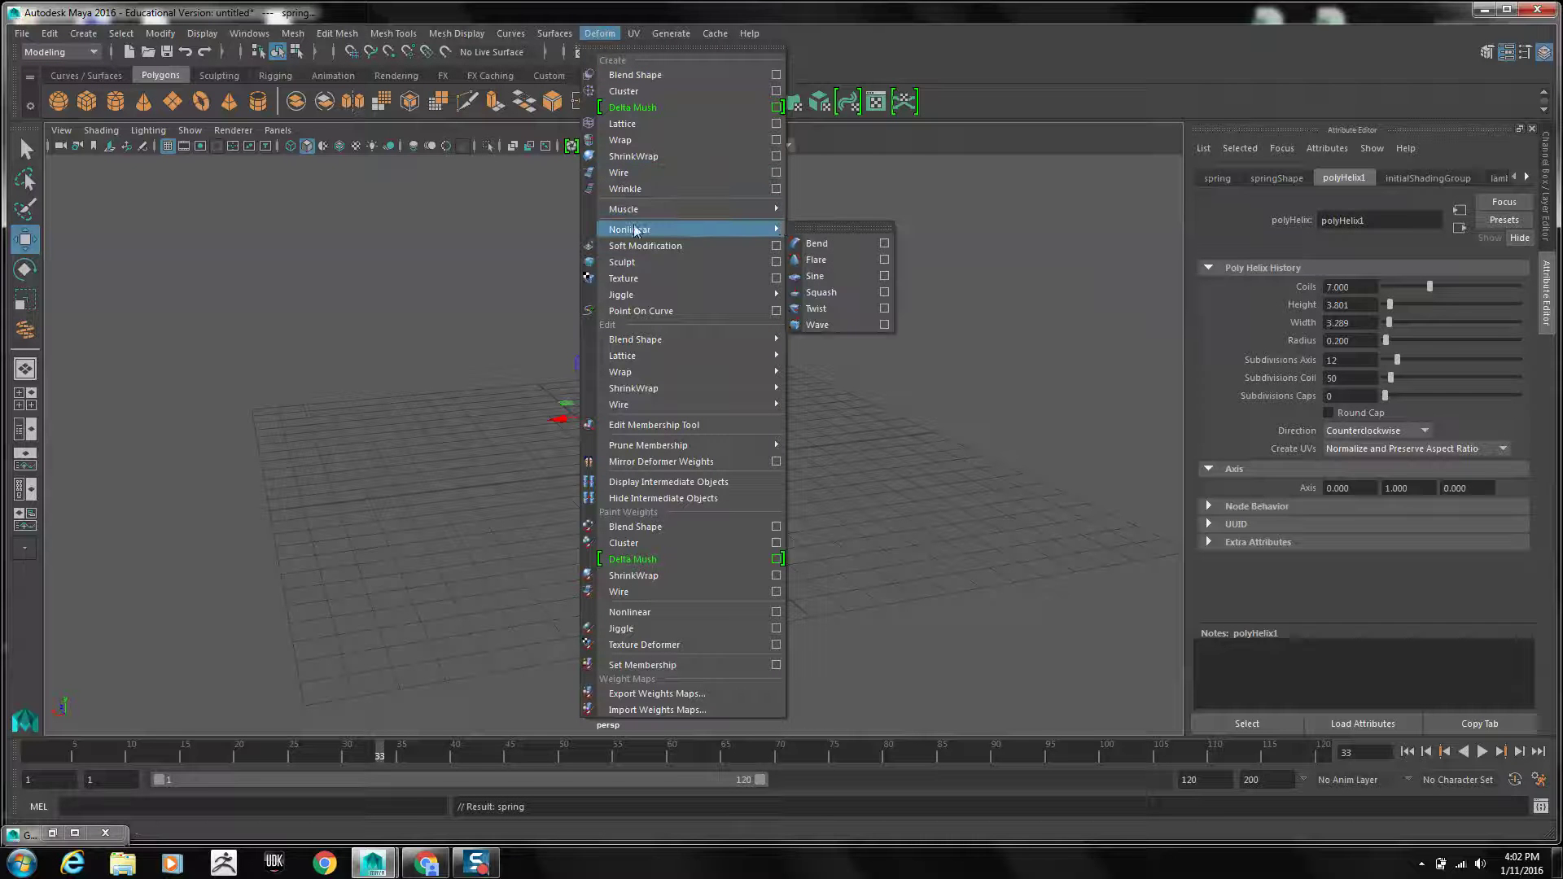
left_click(814, 244)
left_click_drag(818, 525, 771, 516, "alt")
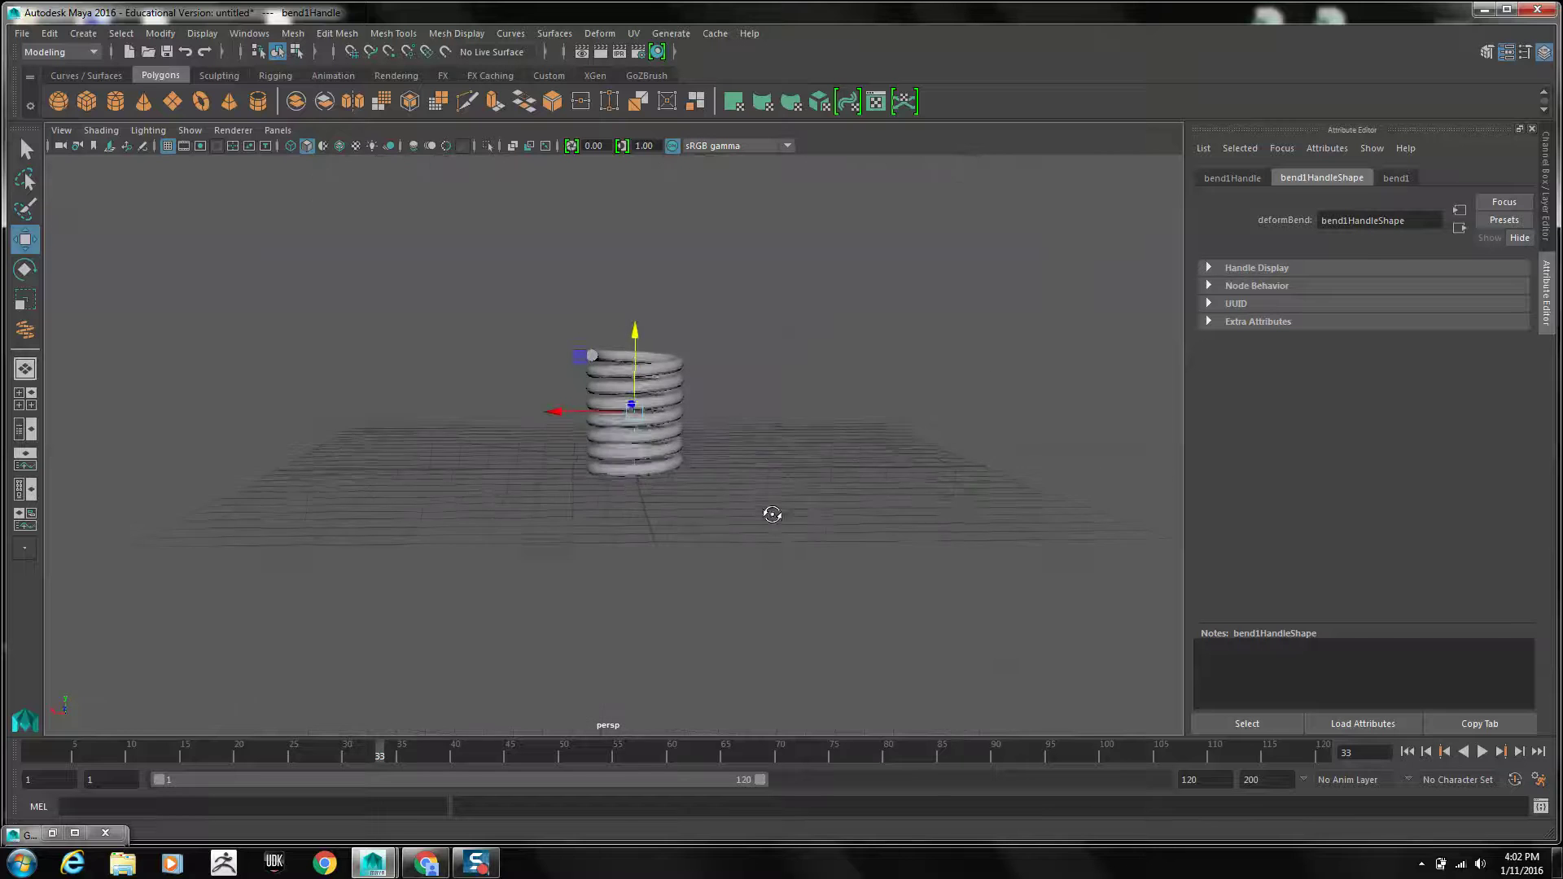
Reselect the spring and apply a second nonlinear Bend deformer to it
left_click(666, 370)
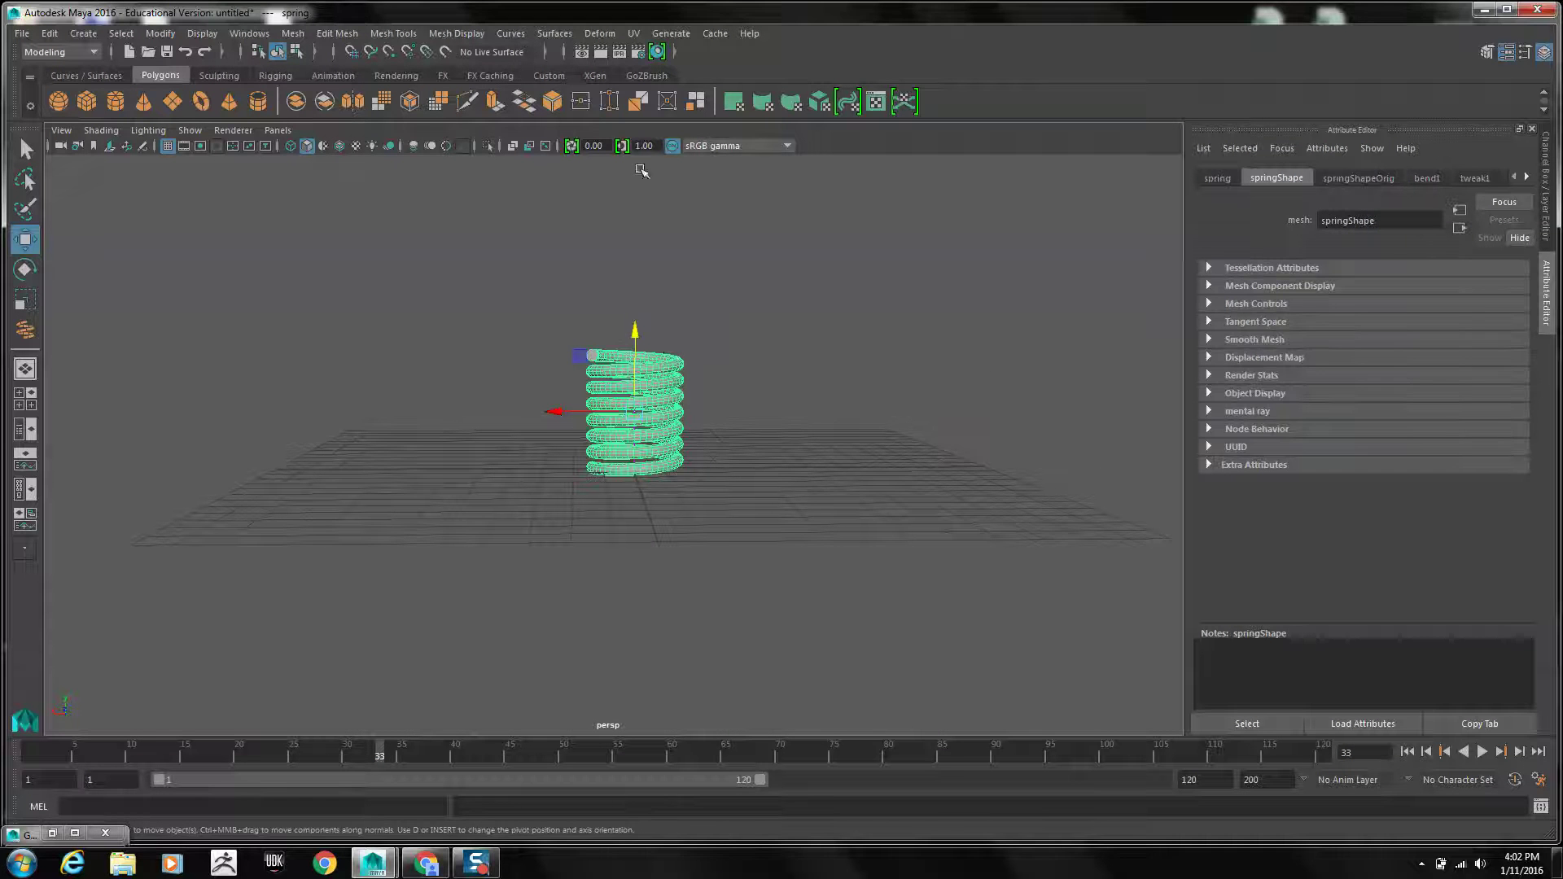
left_click(593, 37)
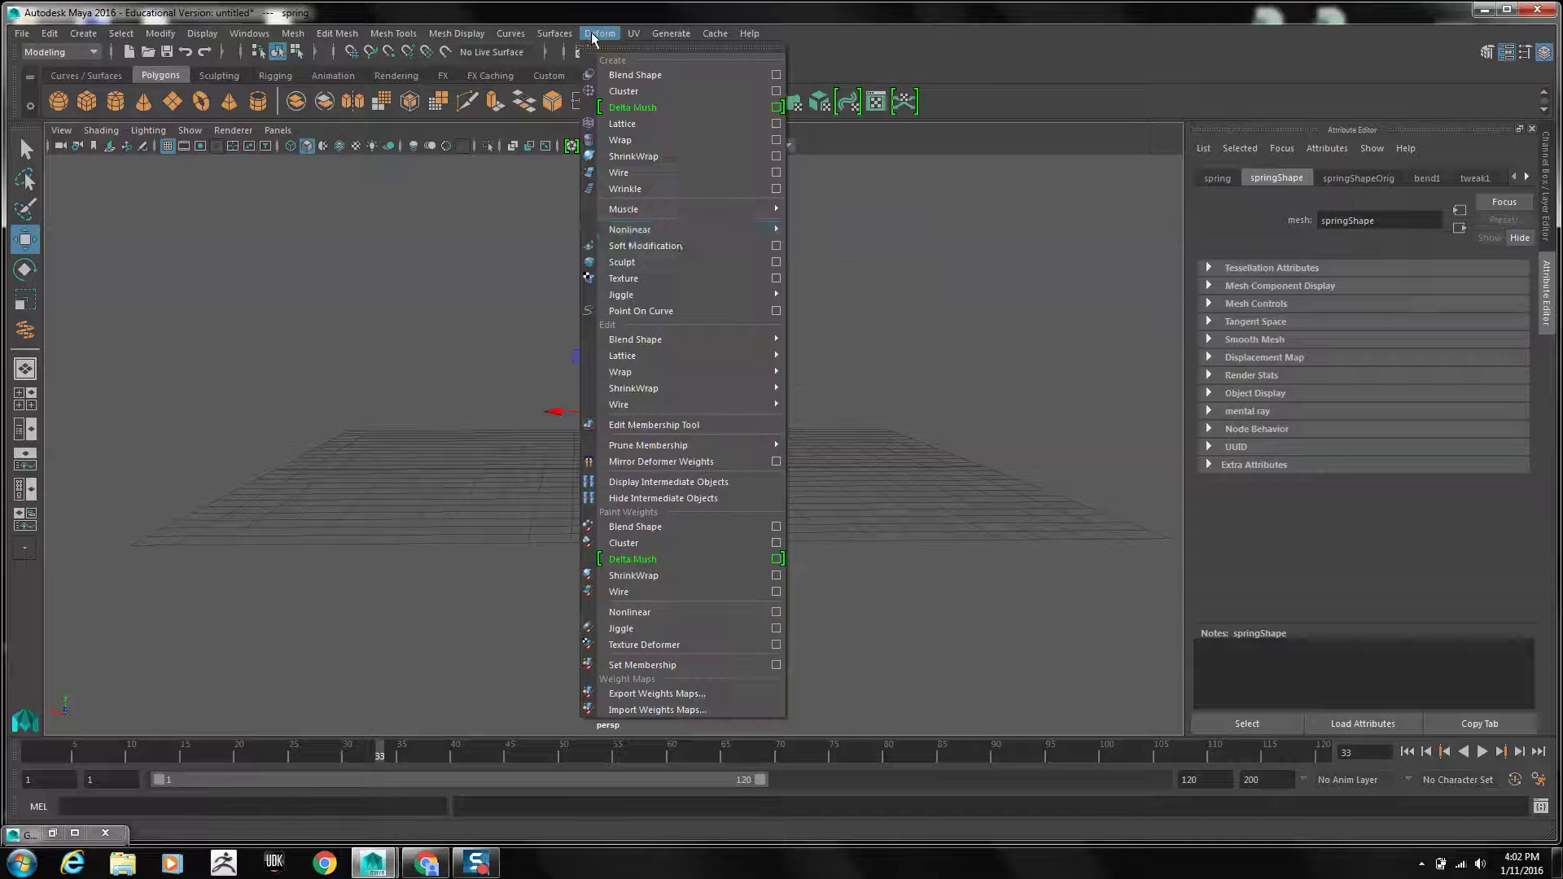
mouse_move(633, 232)
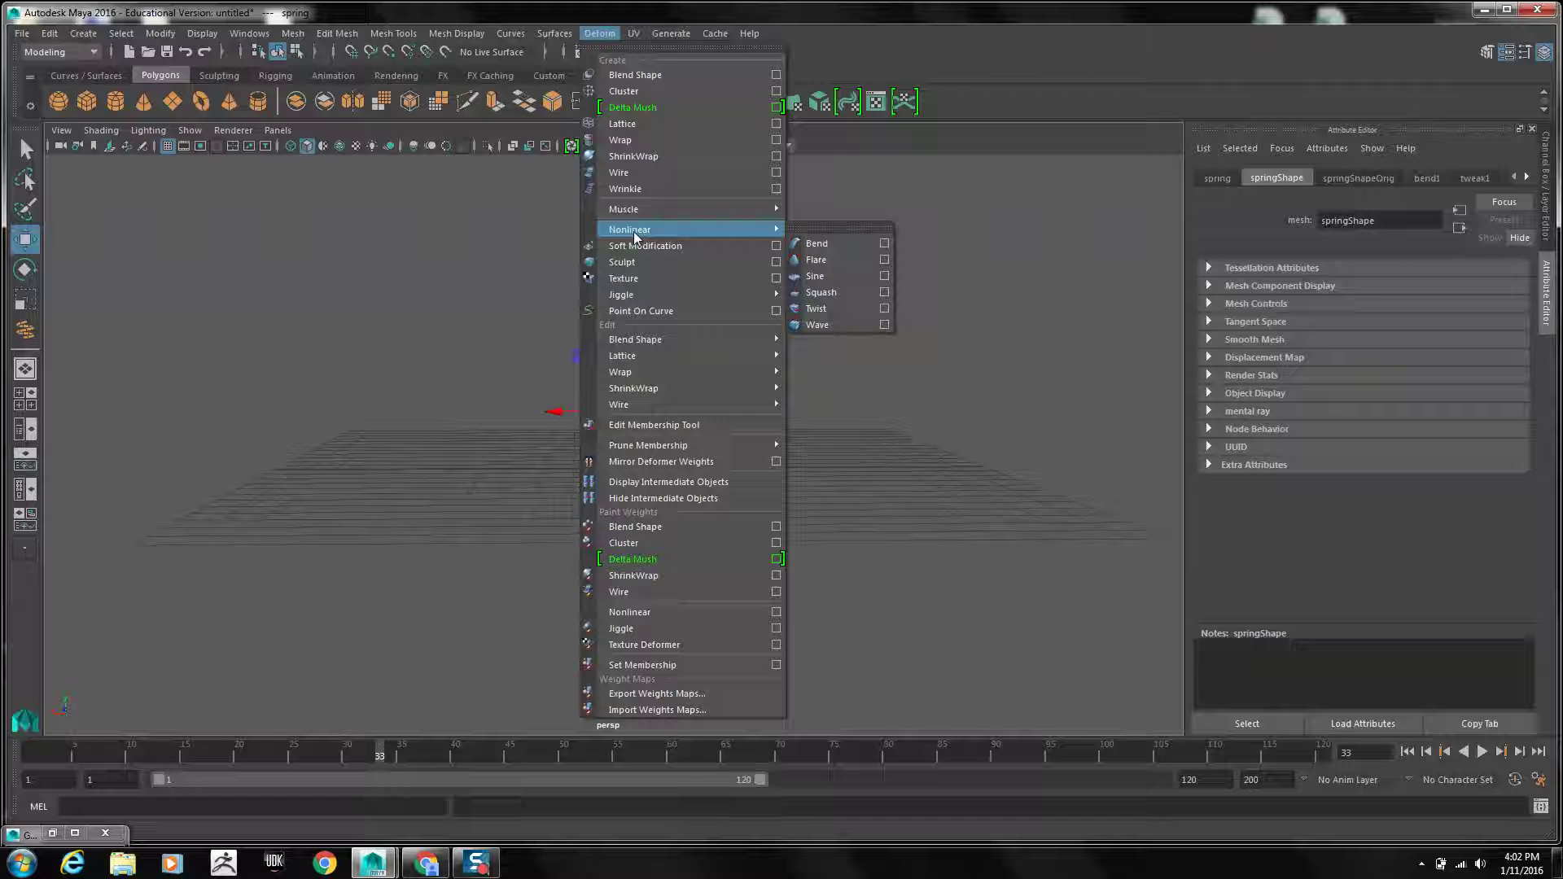
left_click(817, 243)
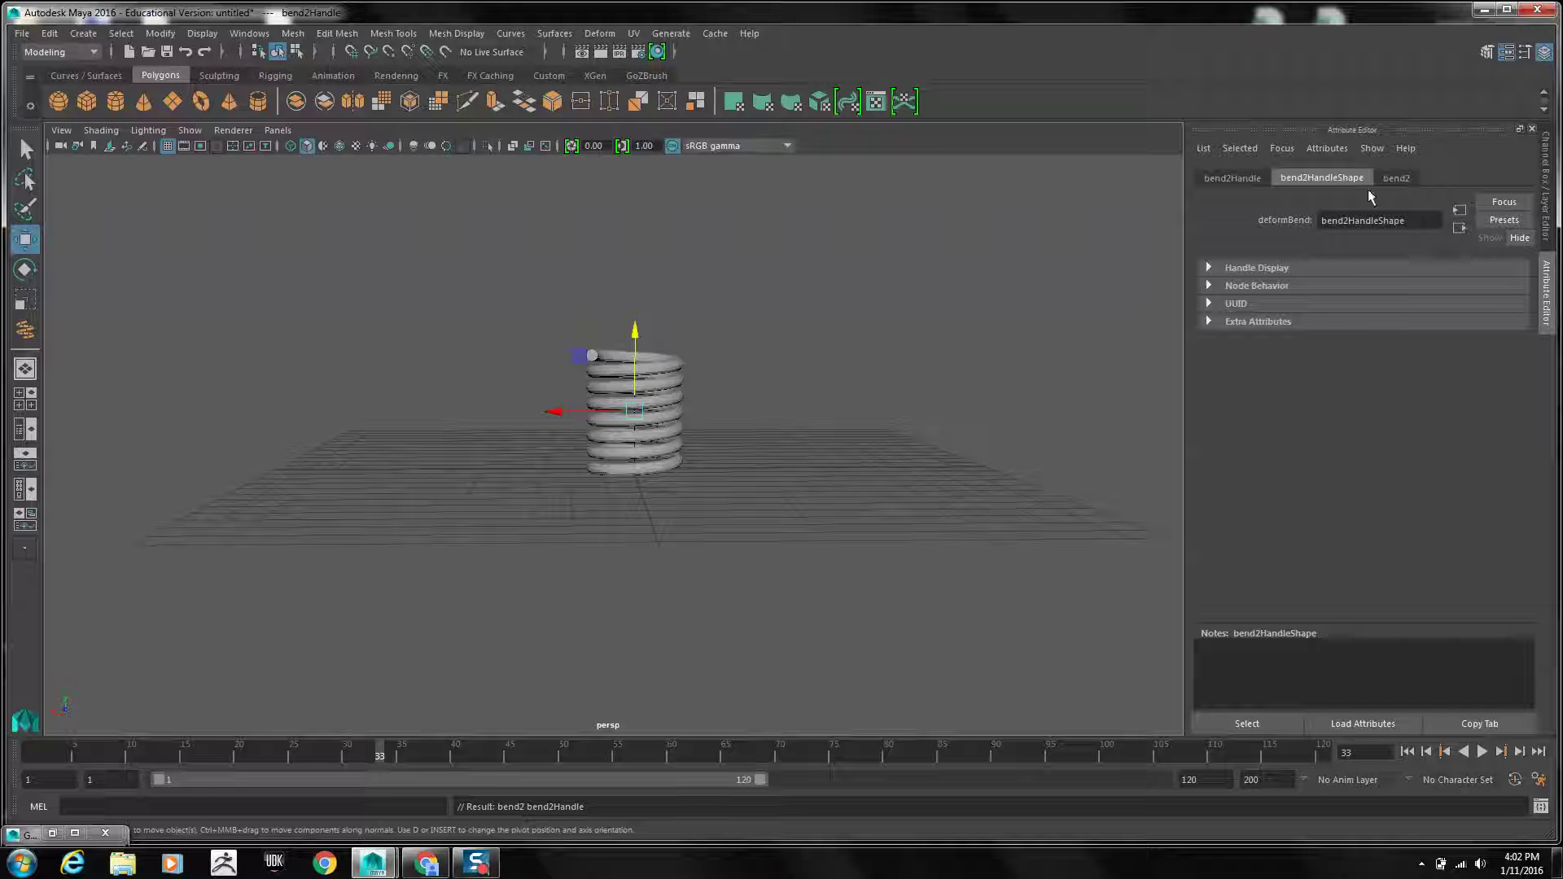
mouse_move(801, 269)
left_mouse_down("alt")
mouse_move(782, 289)
mouse_move(785, 359)
mouse_move(804, 267)
mouse_move(788, 269)
left_mouse_up("alt")
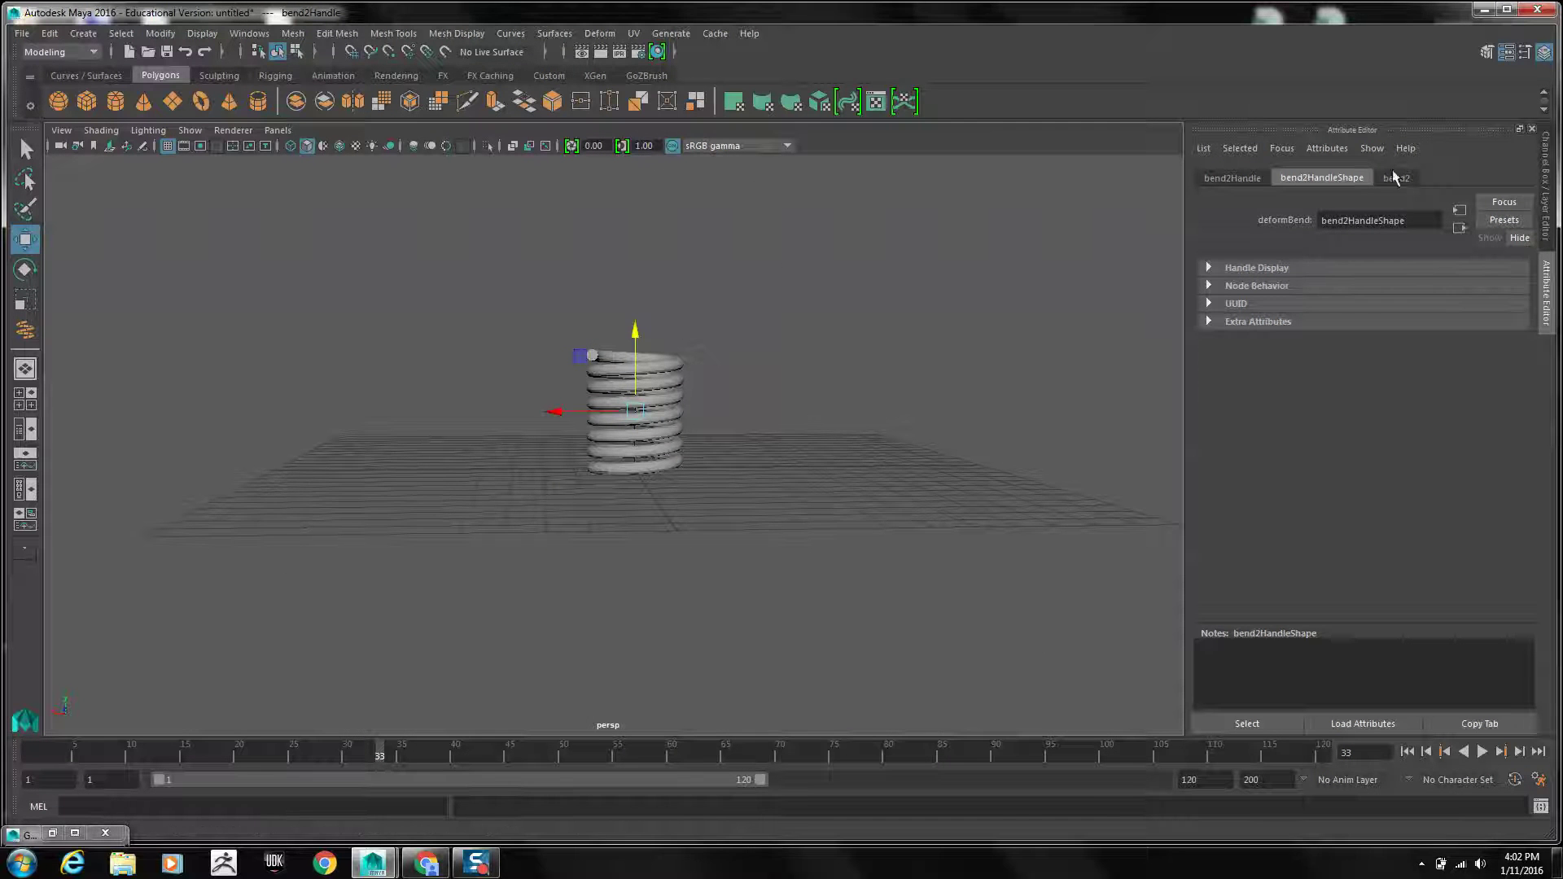
Set the bend2 deformer's low bound to 0 and its curvature to about 9.9
left_click(1396, 177)
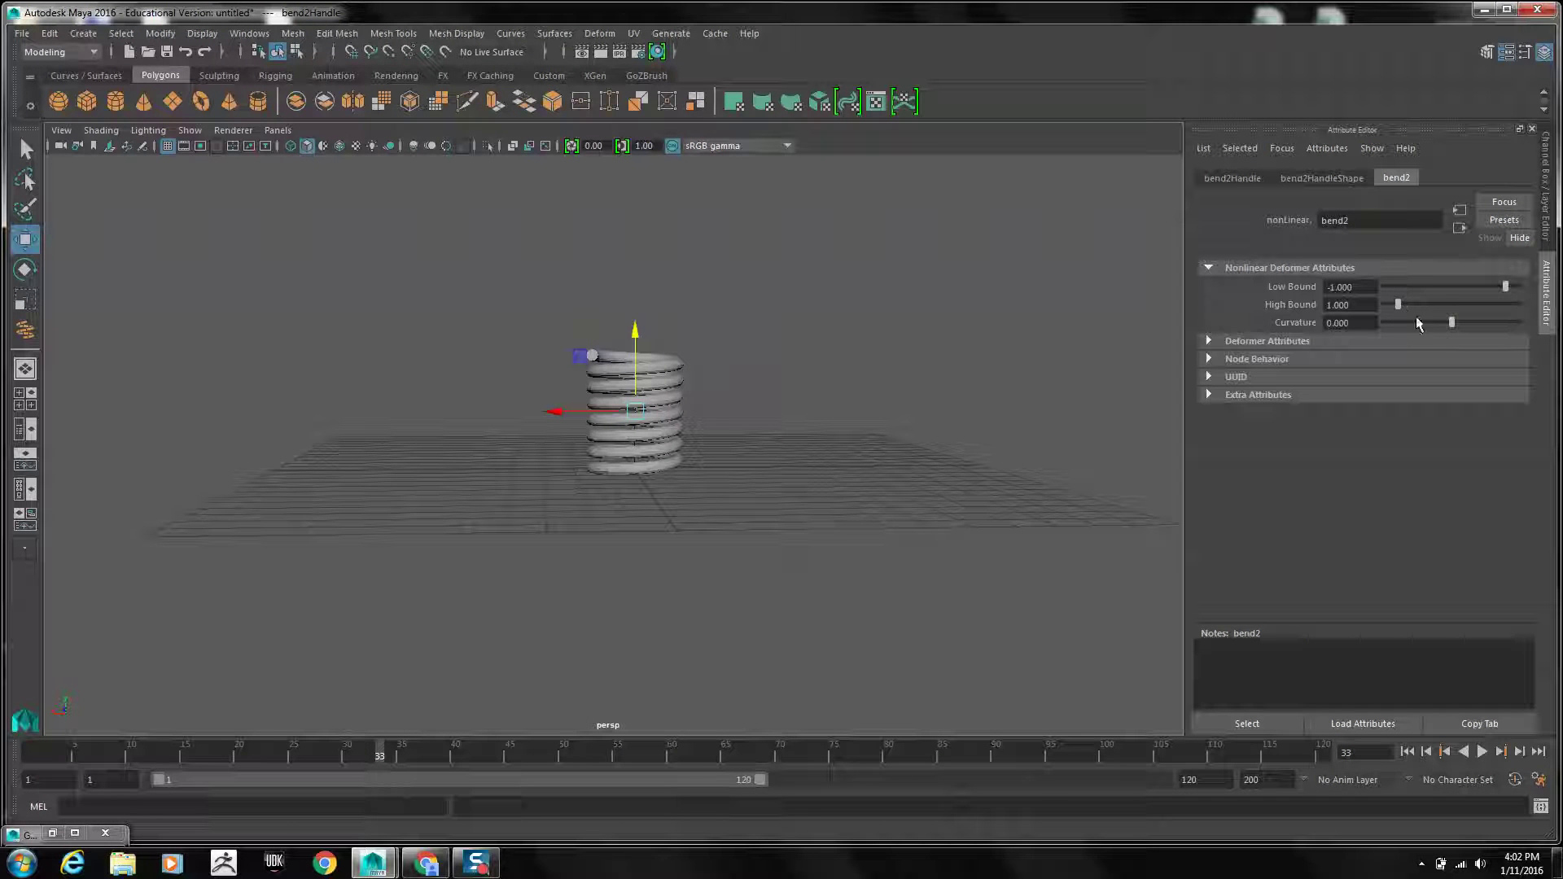
mouse_move(1450, 321)
left_mouse_down()
mouse_move(1427, 321)
mouse_move(1468, 318)
mouse_move(1419, 322)
mouse_move(1526, 282)
mouse_move(1425, 323)
mouse_move(1453, 316)
left_mouse_up()
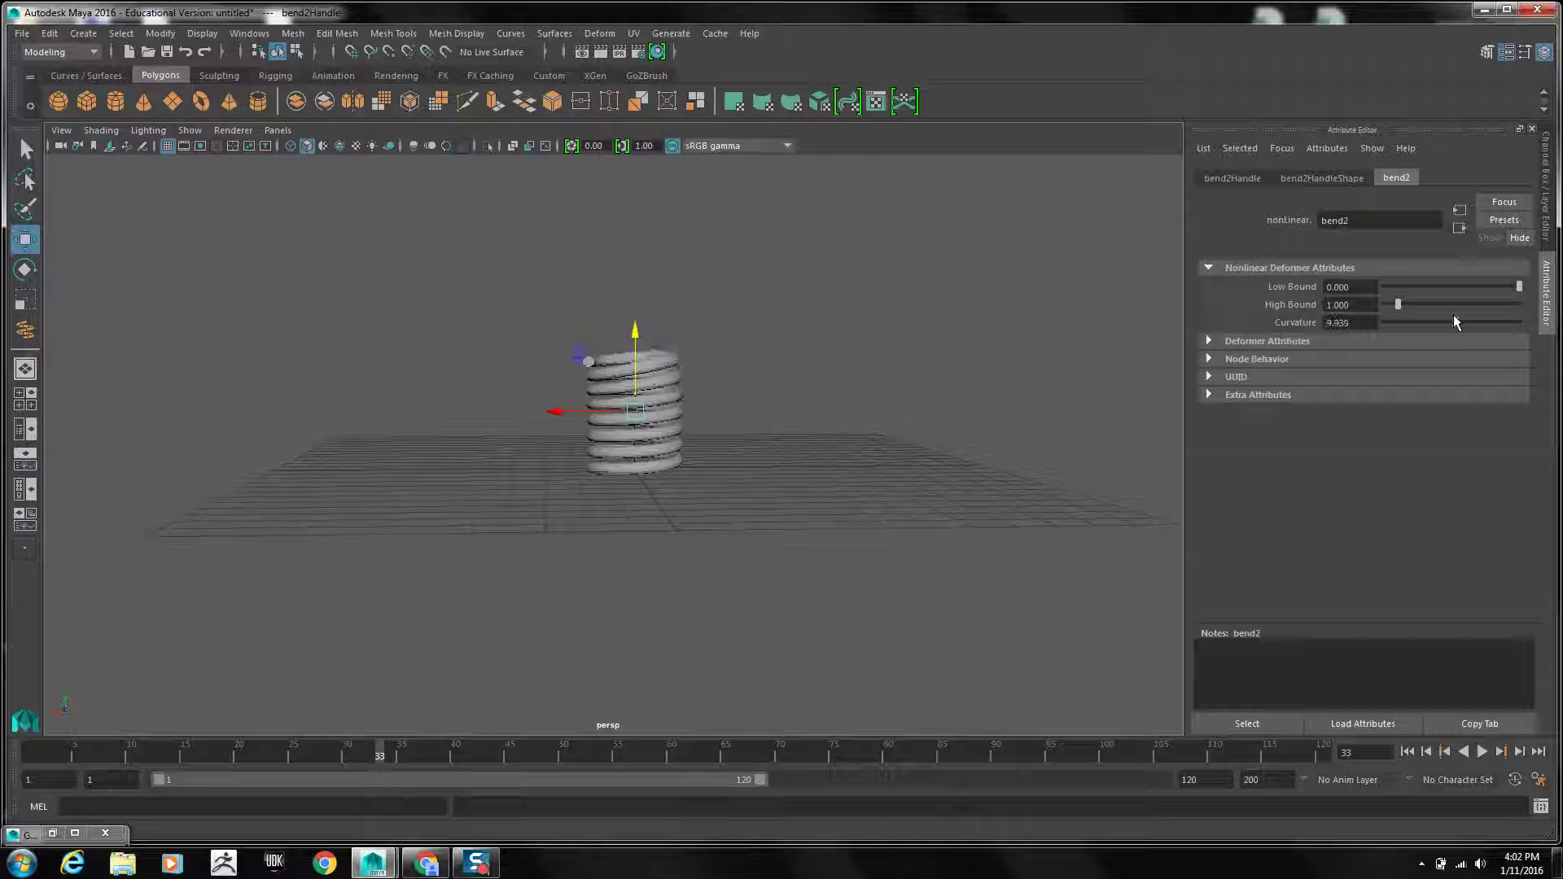
Move the bend2 handle straight down to the base of the spring
left_click(1246, 177)
left_click_drag(638, 328, 639, 370)
left_click(1396, 177)
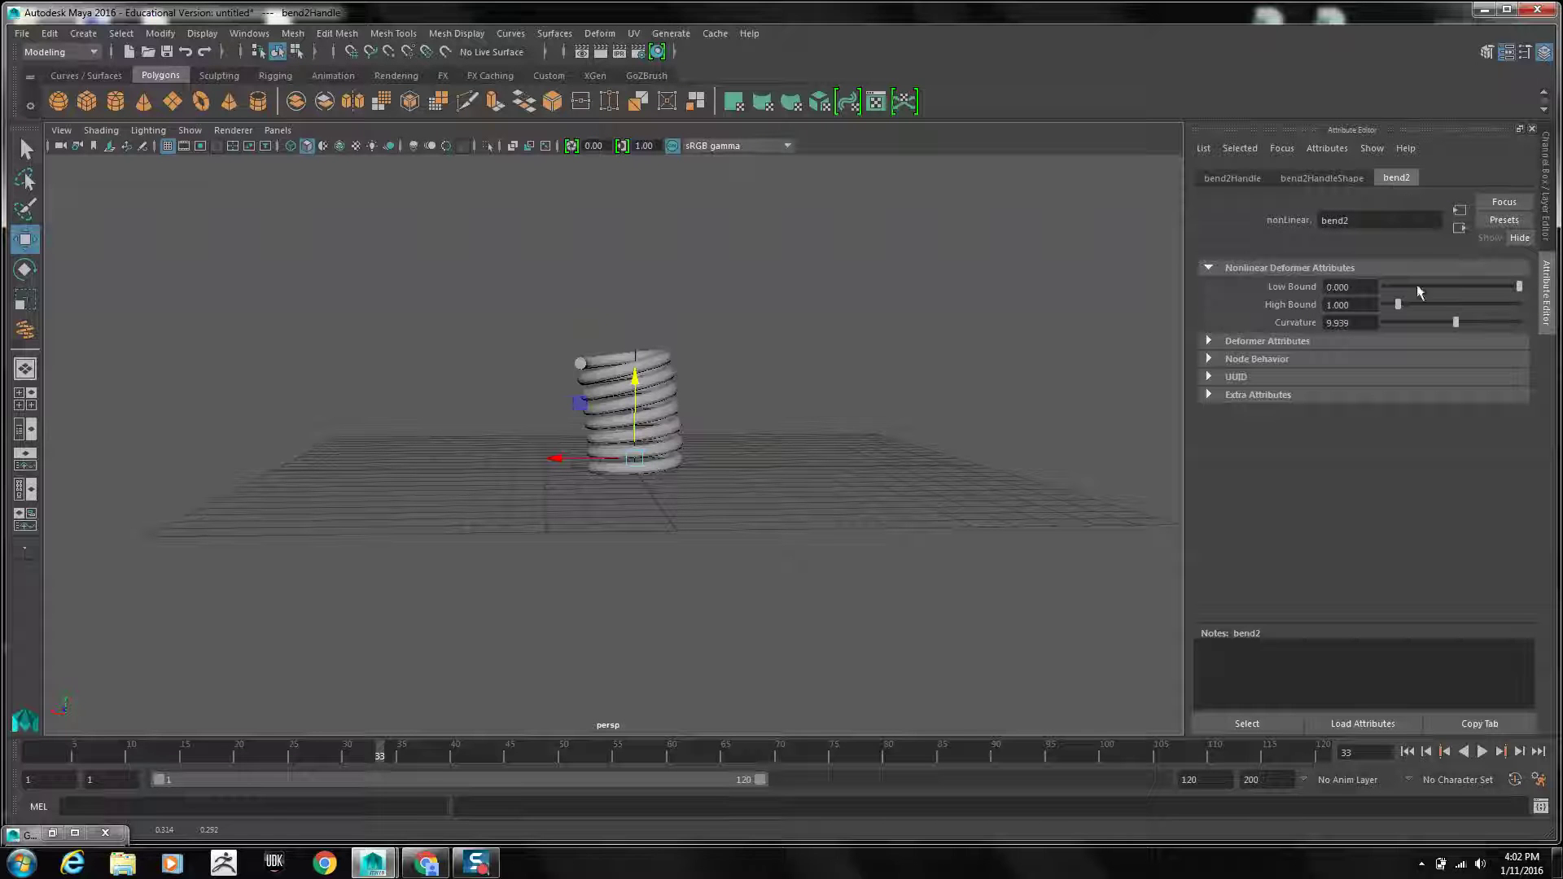
Test the bend by changing the bend2 curvature to about -16.6 and then to about 3.3
mouse_move(1457, 323)
left_mouse_down()
mouse_move(1425, 322)
mouse_move(1445, 322)
left_mouse_up()
left_click_drag(920, 330, 858, 412, "alt")
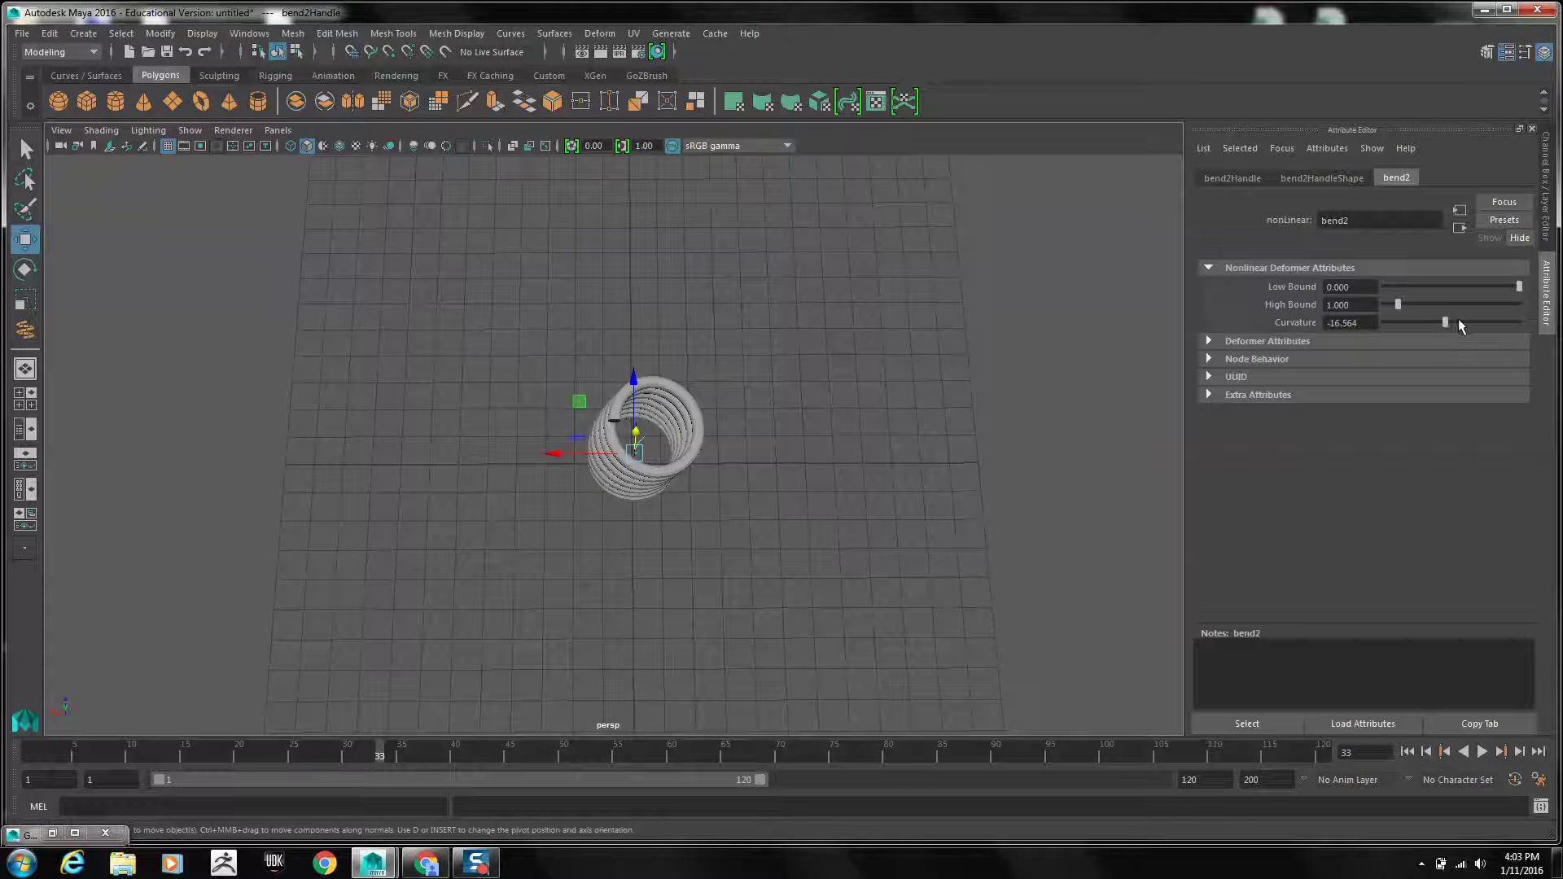
mouse_move(1444, 316)
left_mouse_down()
mouse_move(1417, 318)
mouse_move(1478, 315)
mouse_move(1453, 323)
left_mouse_up()
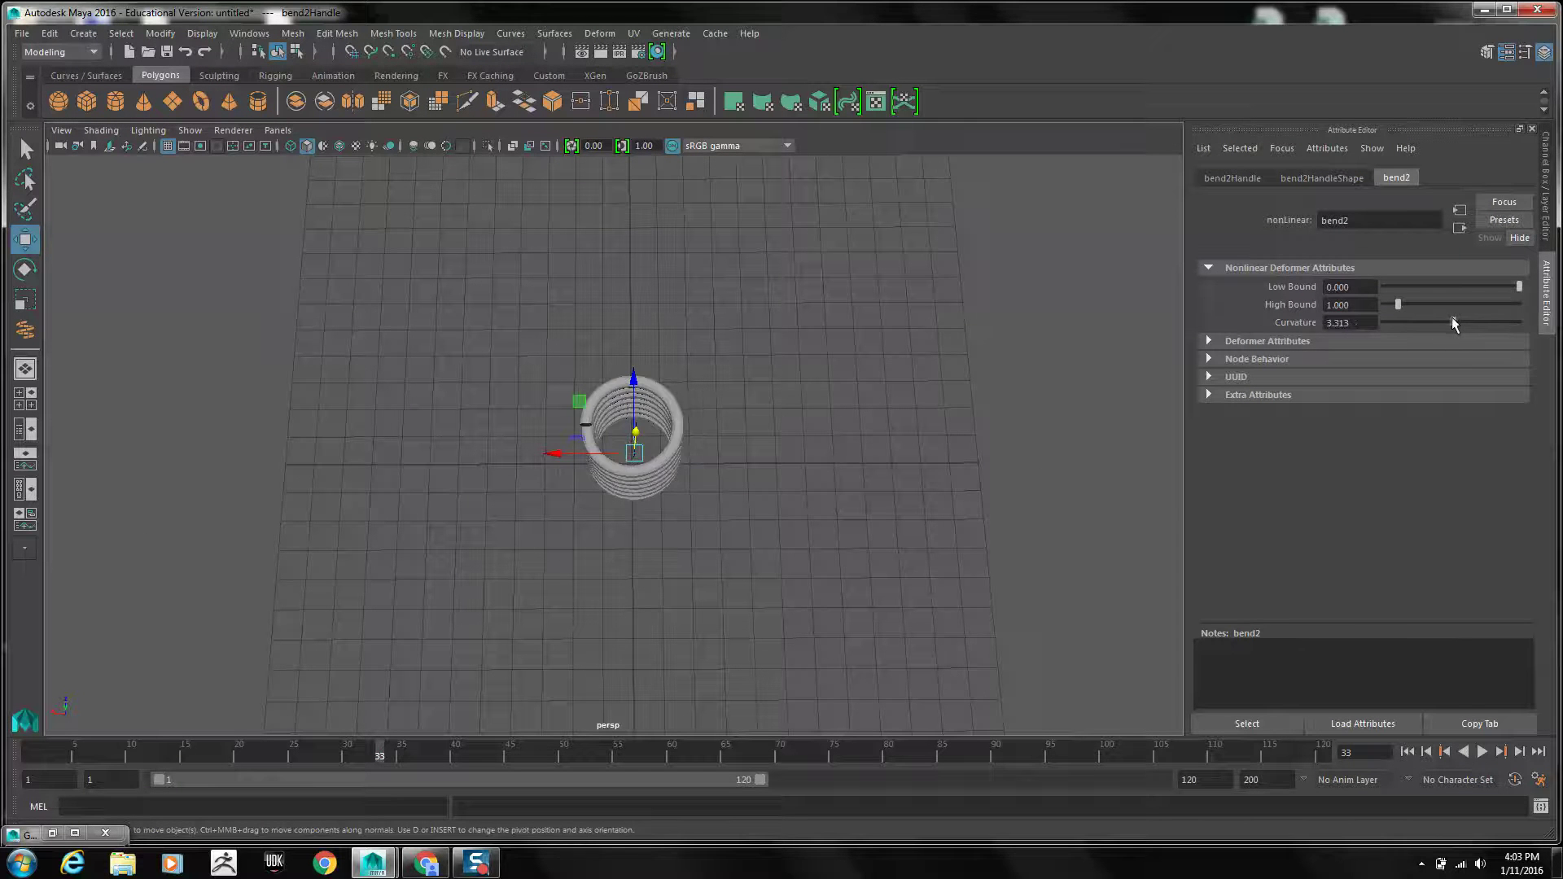
left_click_drag(865, 423, 876, 319, "alt")
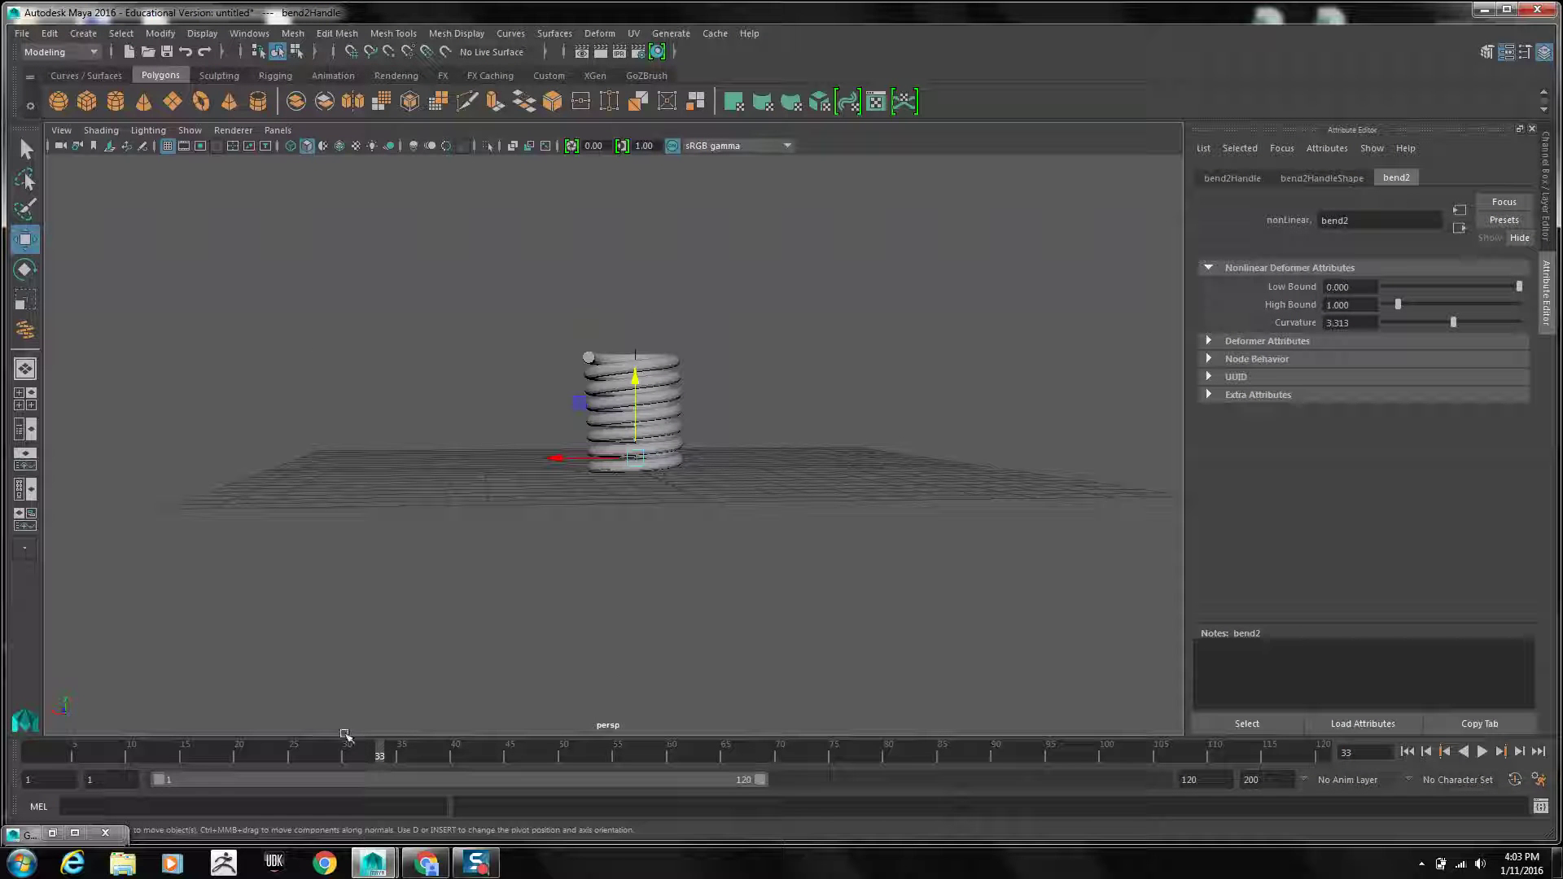
Set a keyframe on the bend2 curvature at frame 15
left_click_drag(378, 759, 298, 759)
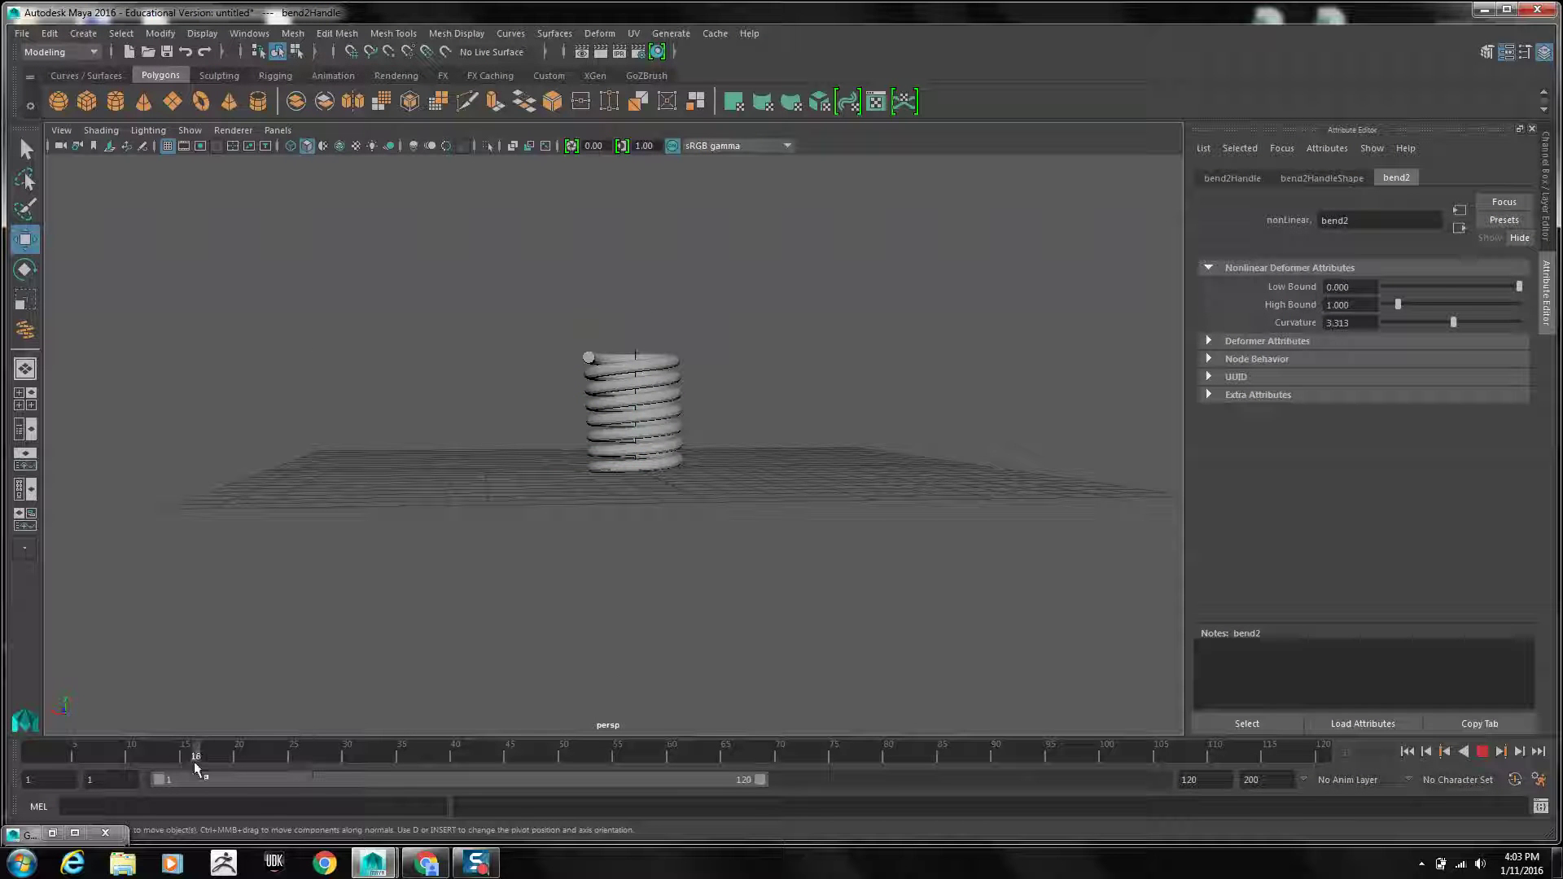
left_click_drag(186, 763, 186, 764)
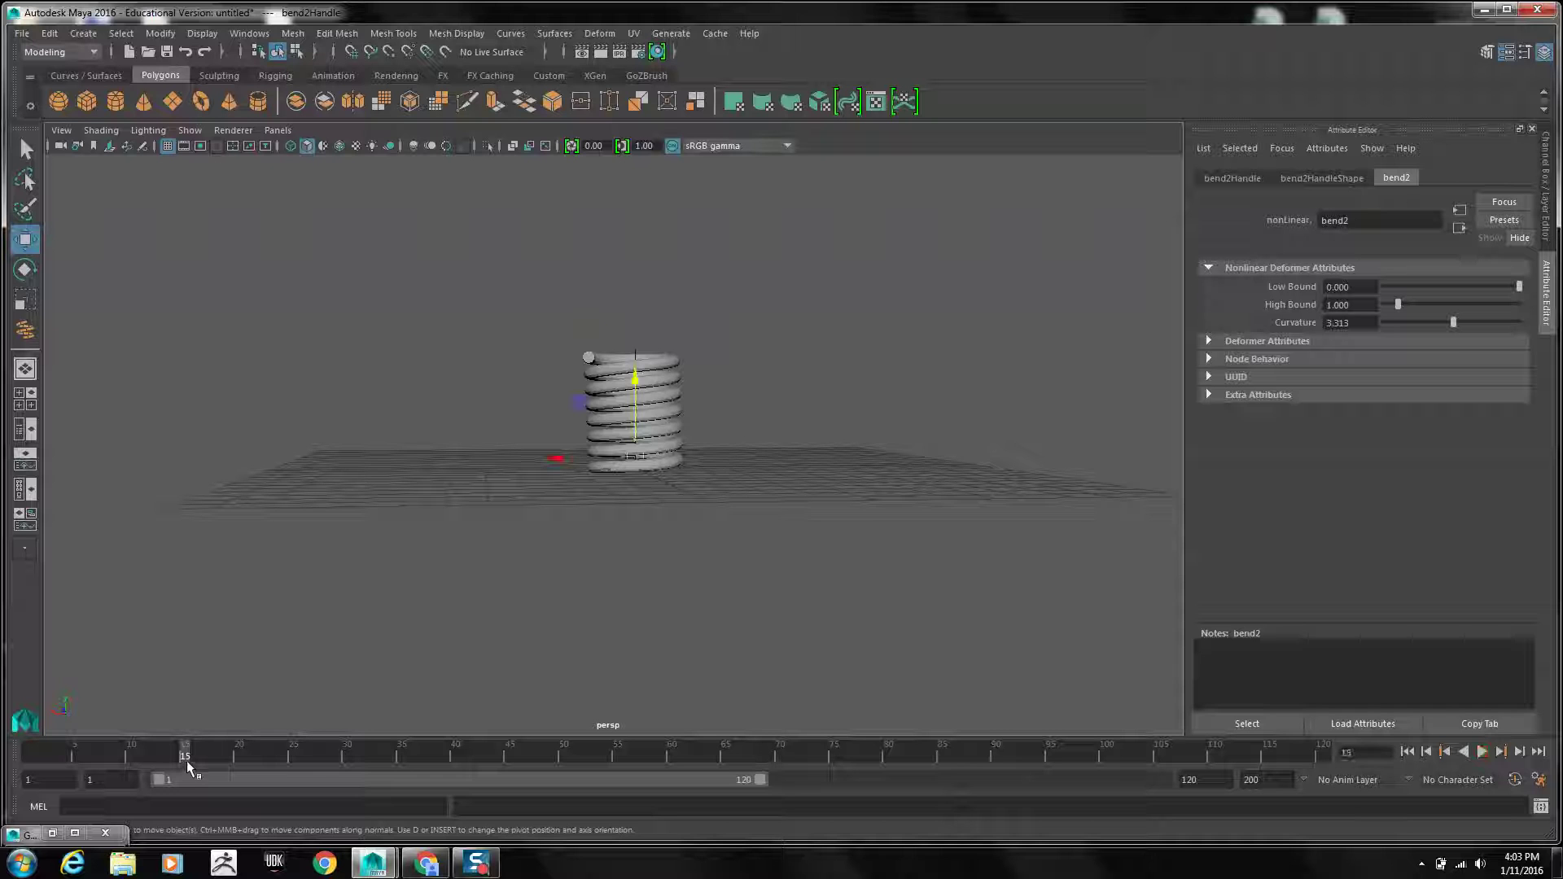
right_click(1299, 321)
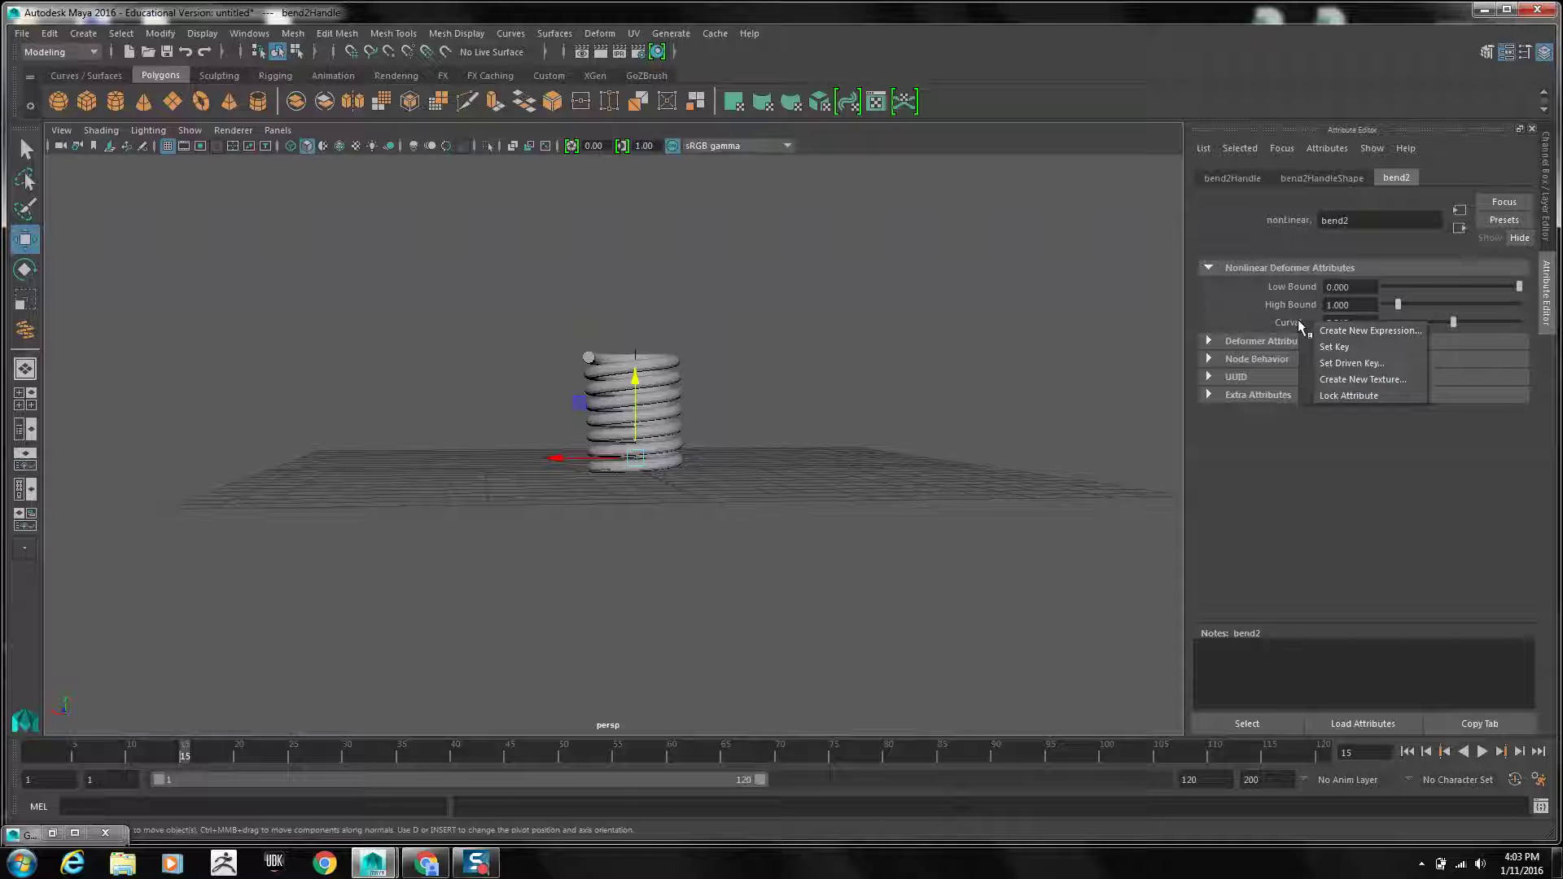
left_click(1328, 346)
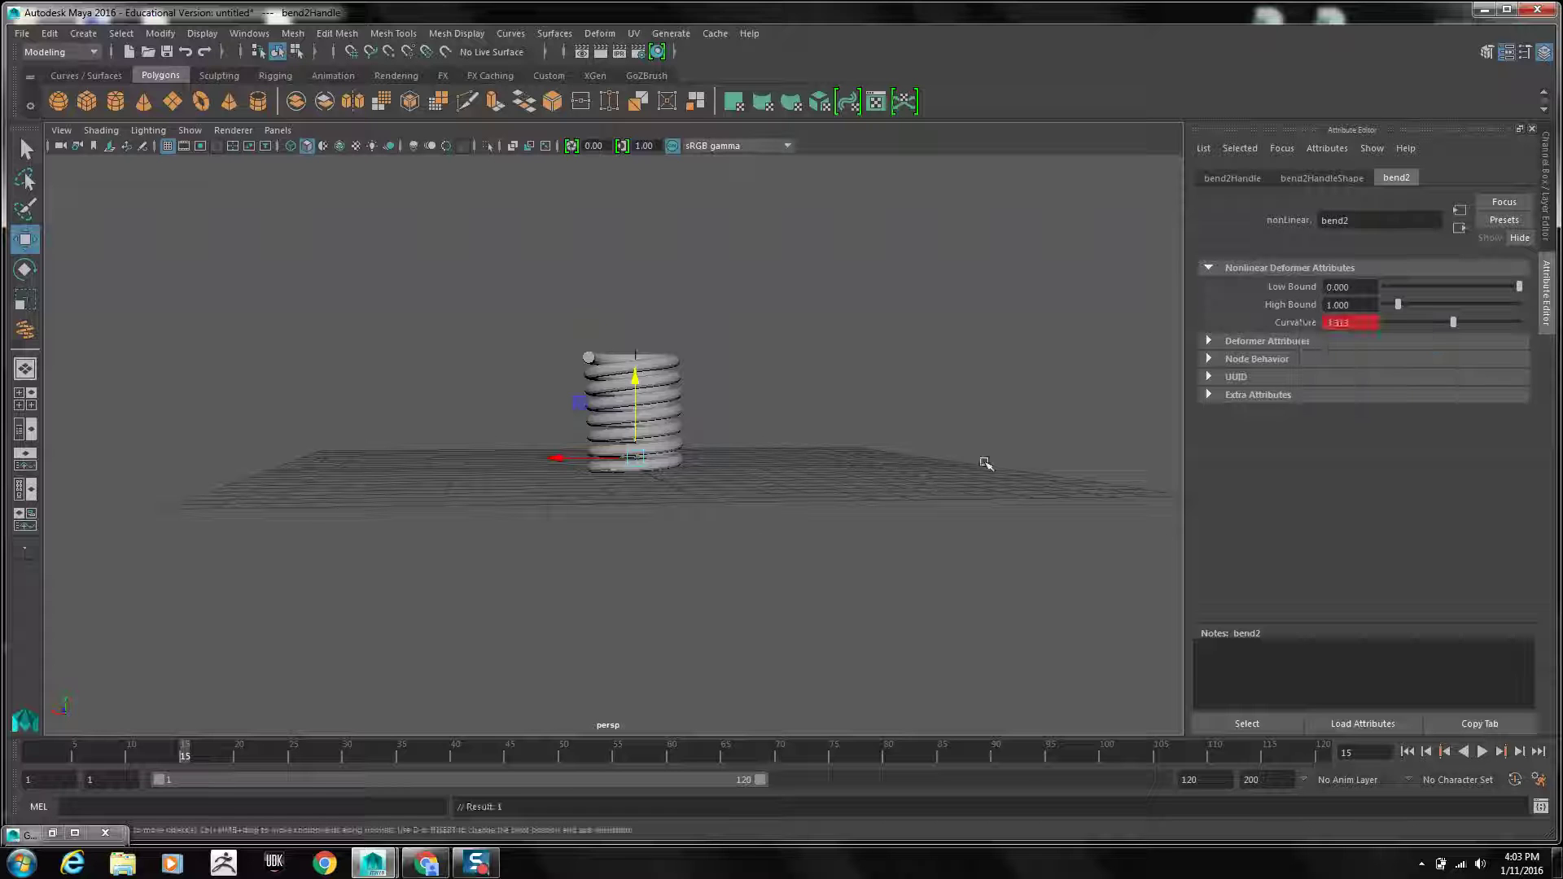
Set the bend2 curvature to 0 and key that value at the current frame
double_click(1339, 322)
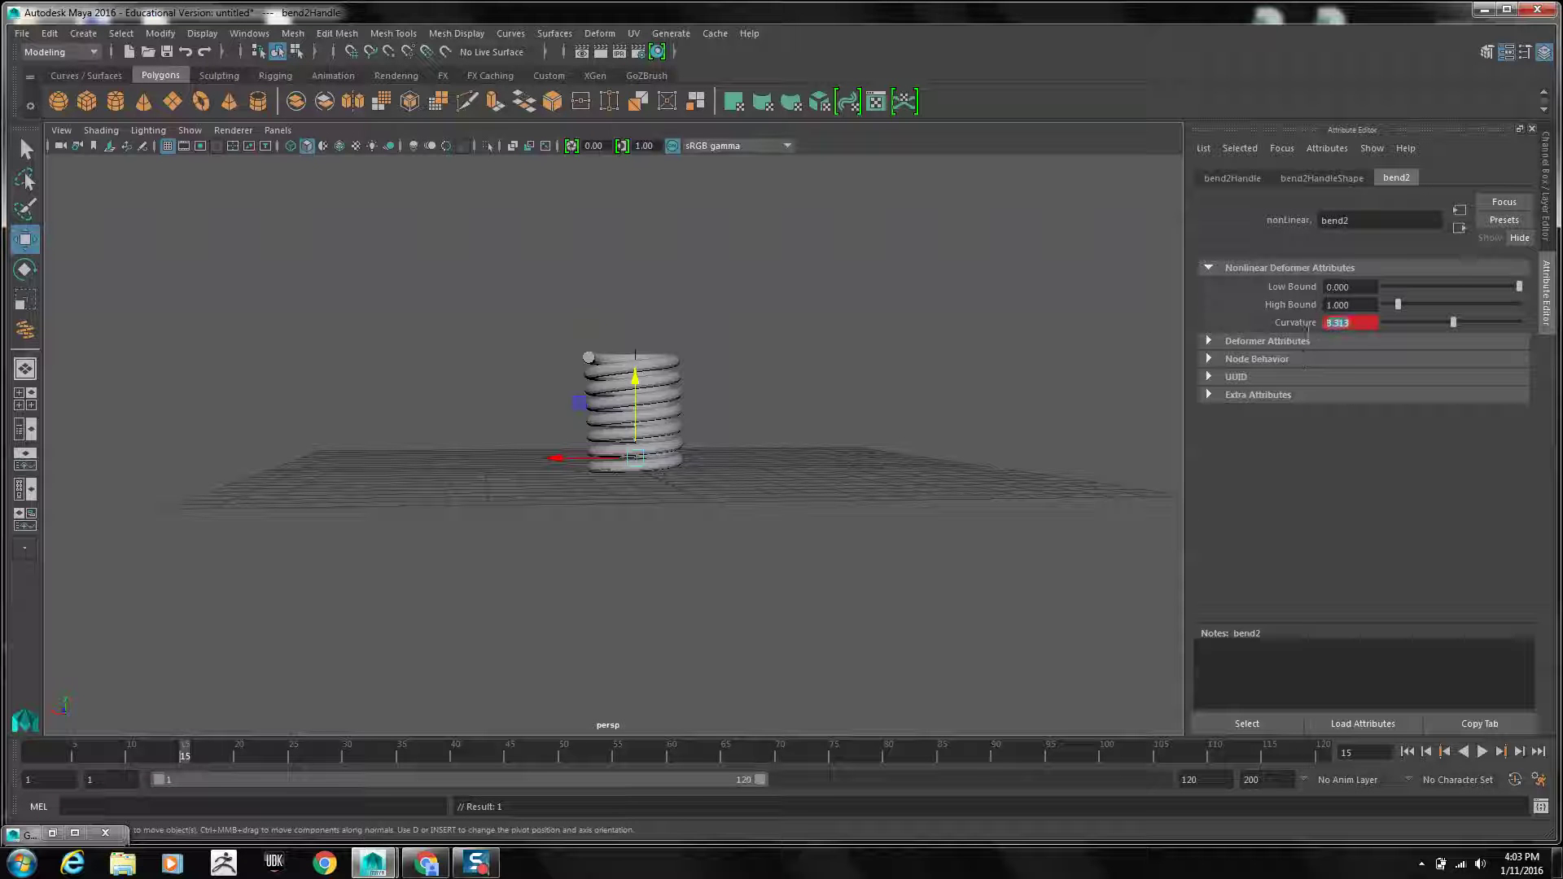
type("0")
key("Return")
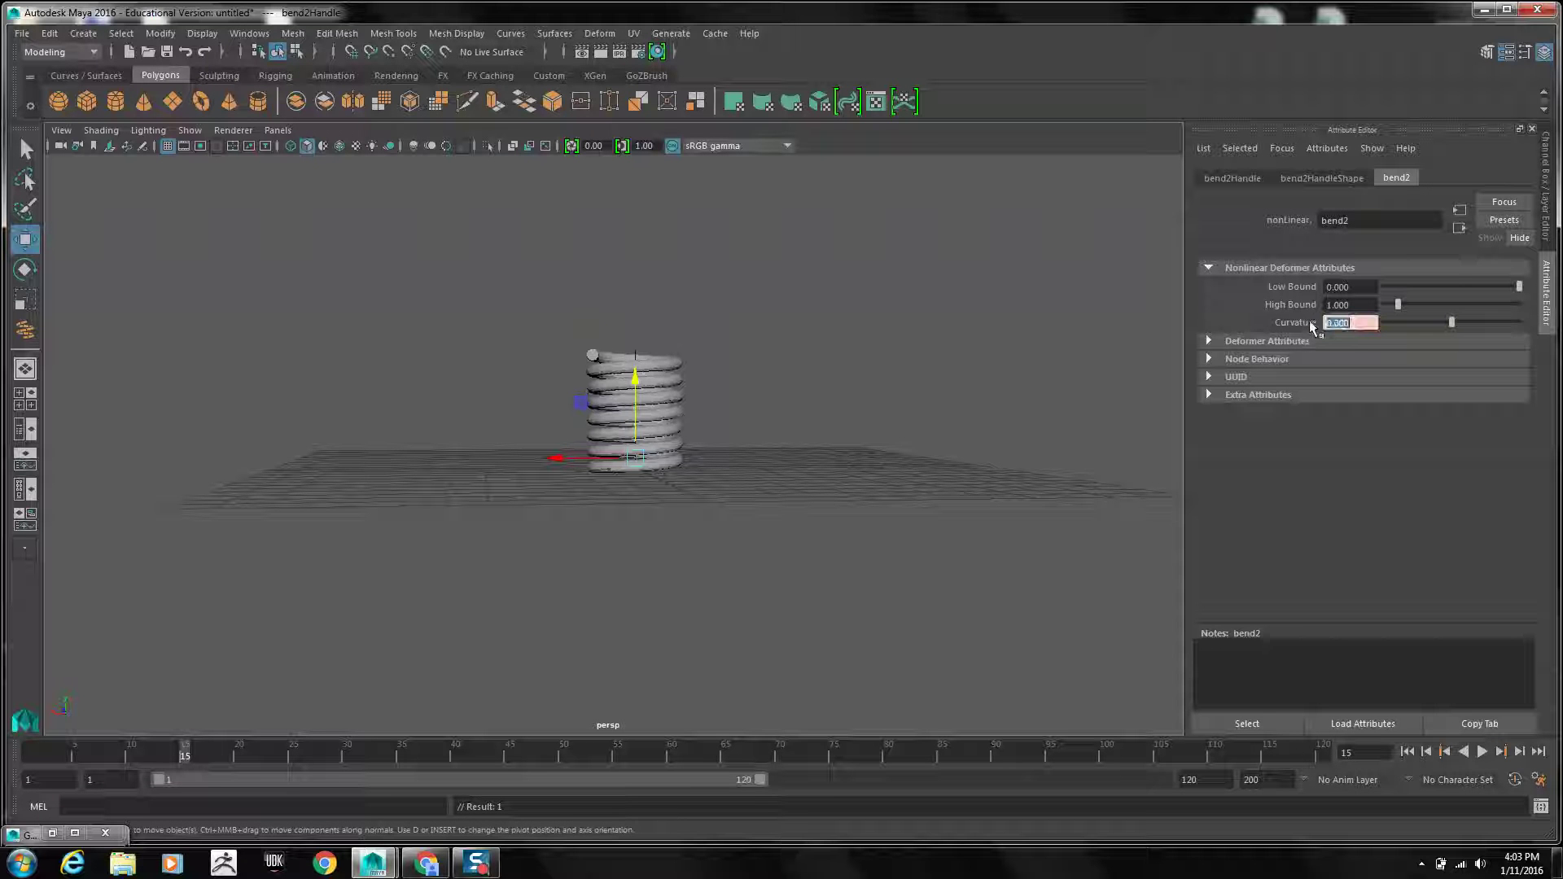
right_click(1309, 322)
left_click(1331, 349)
Key the bend2 curvature at about -49.7 on frame 23
left_click_drag(186, 754, 274, 733)
left_click_drag(1447, 321, 1434, 323)
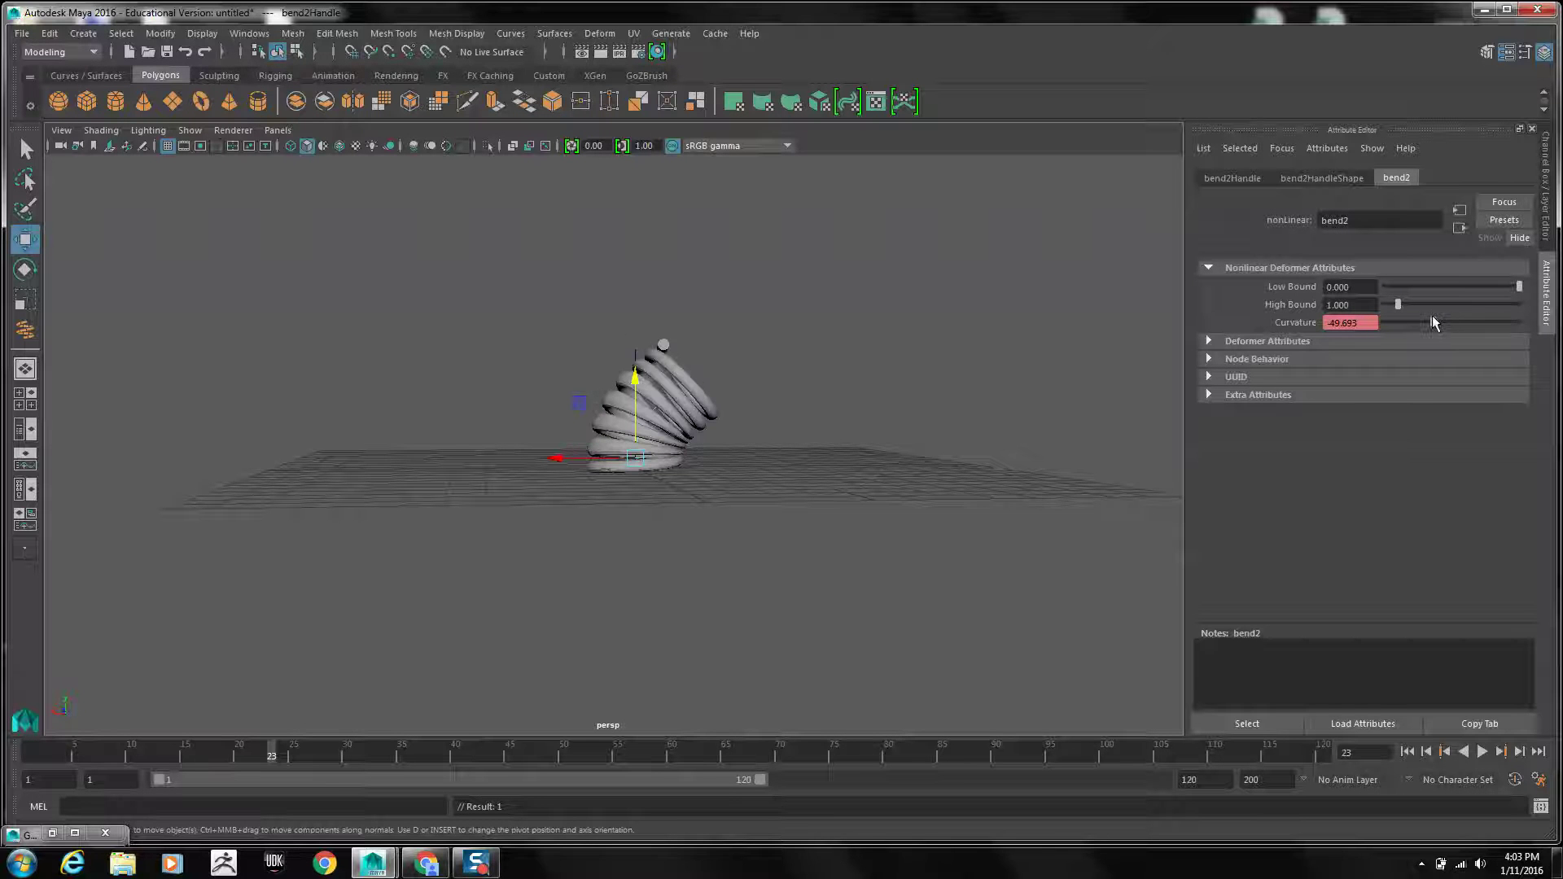
right_click(1299, 320)
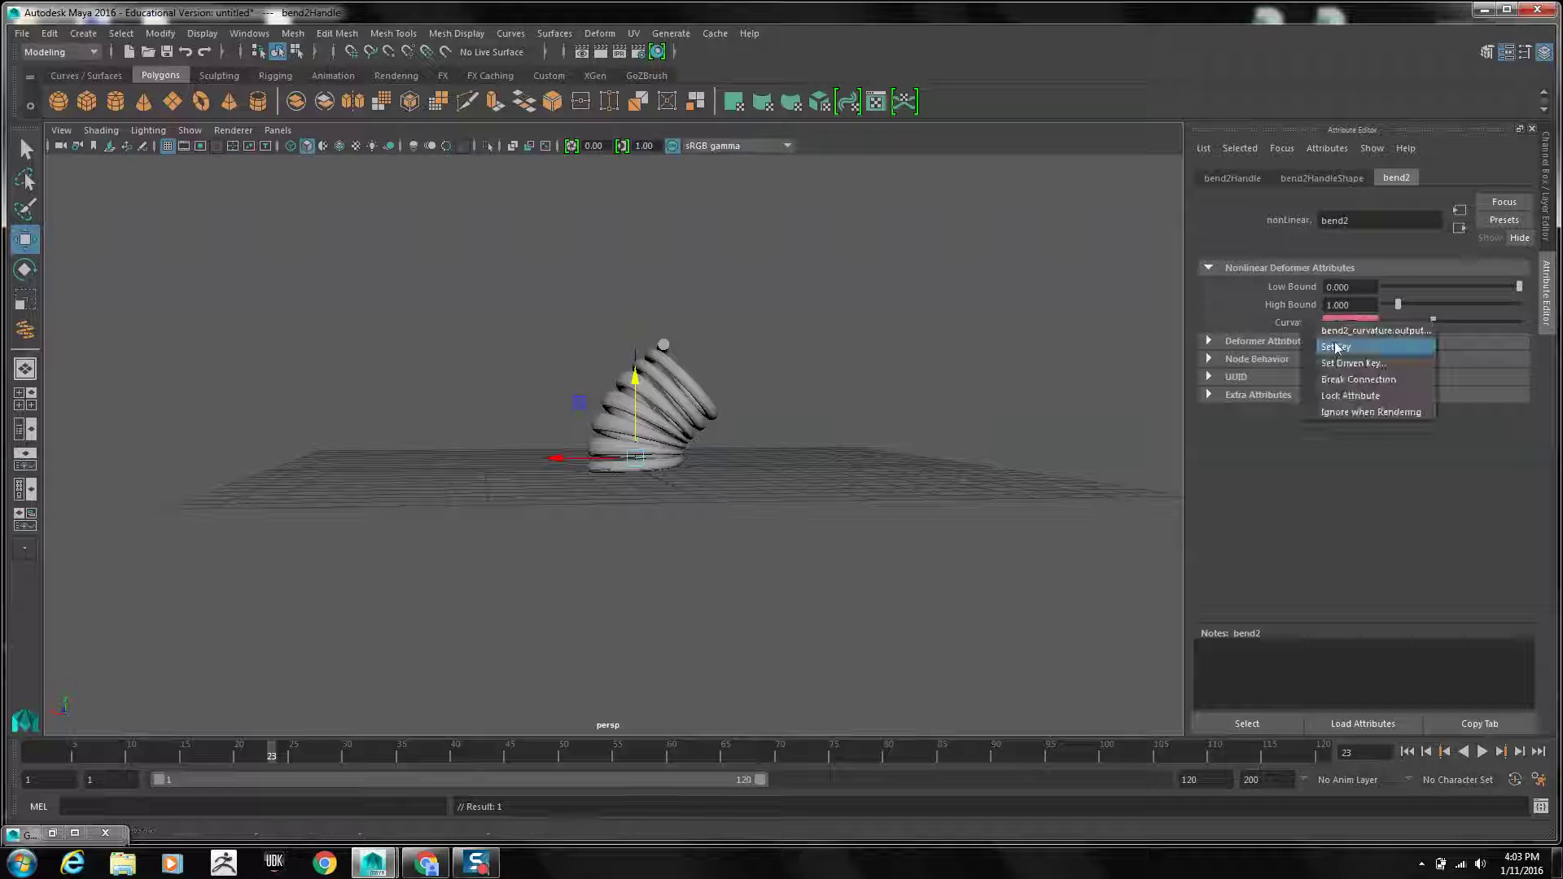
left_click(1331, 350)
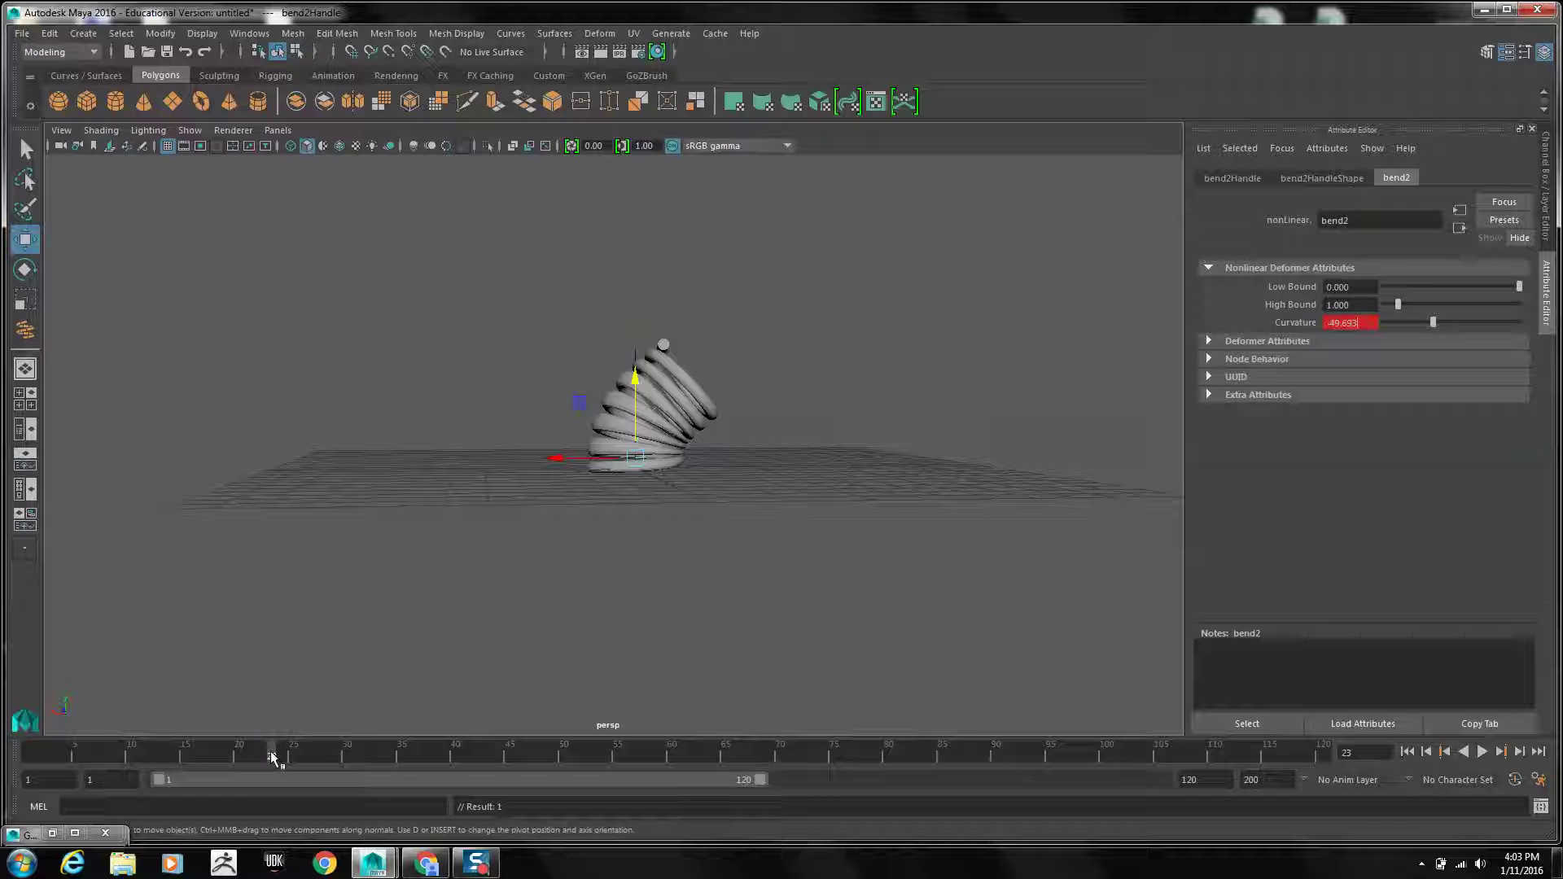
Key the bend2 curvature at about 34.2 on frame 29 to swing the spring the other way
left_click_drag(273, 758, 338, 755)
left_click_drag(1432, 323, 1465, 326)
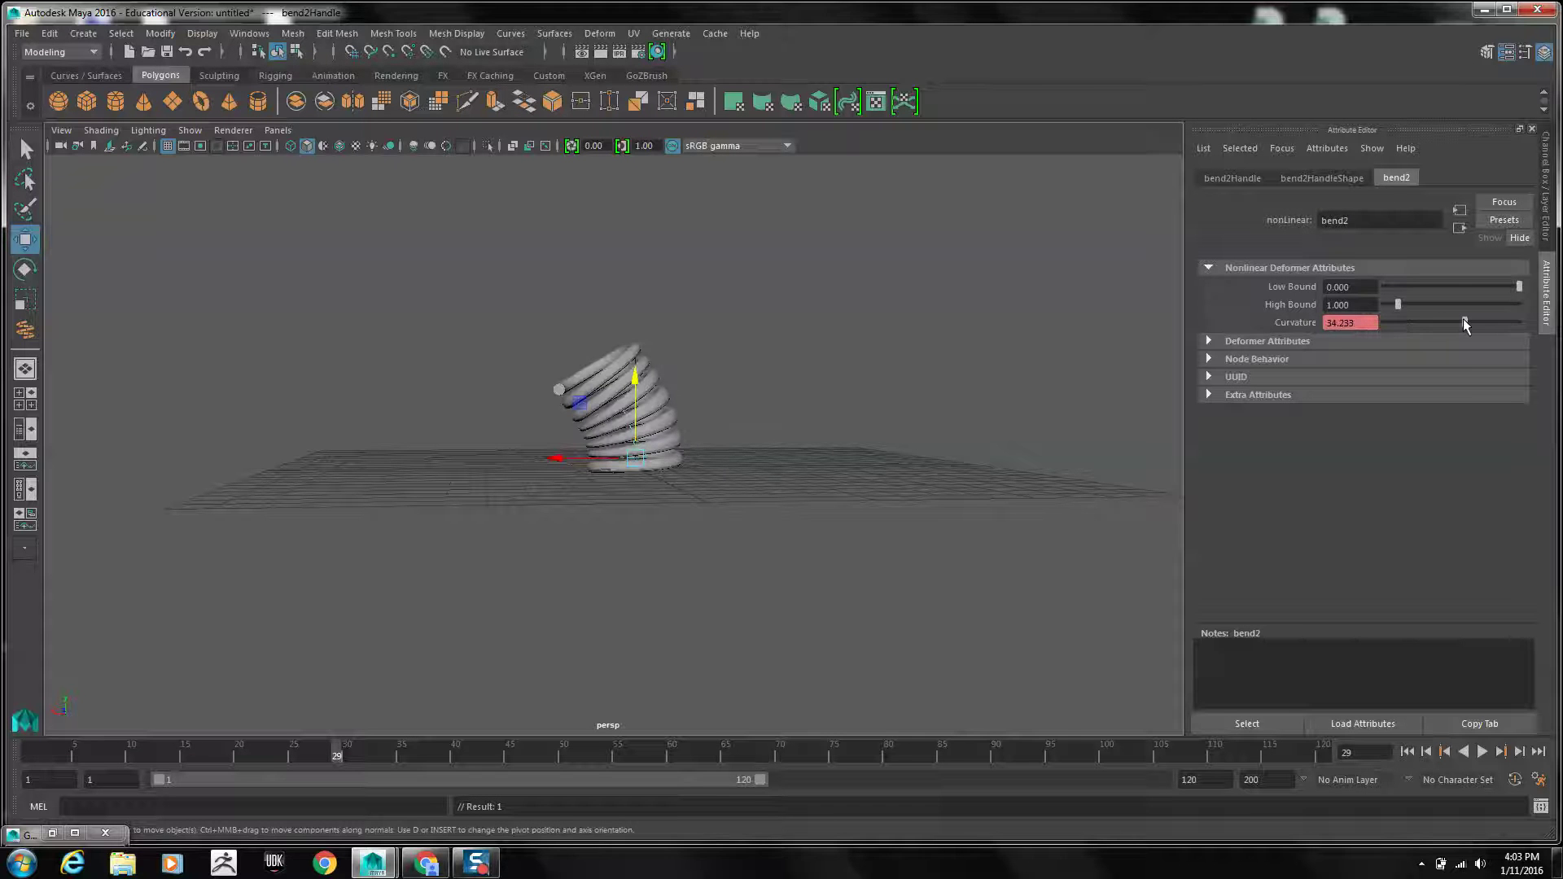
right_click(1280, 322)
left_click(1323, 350)
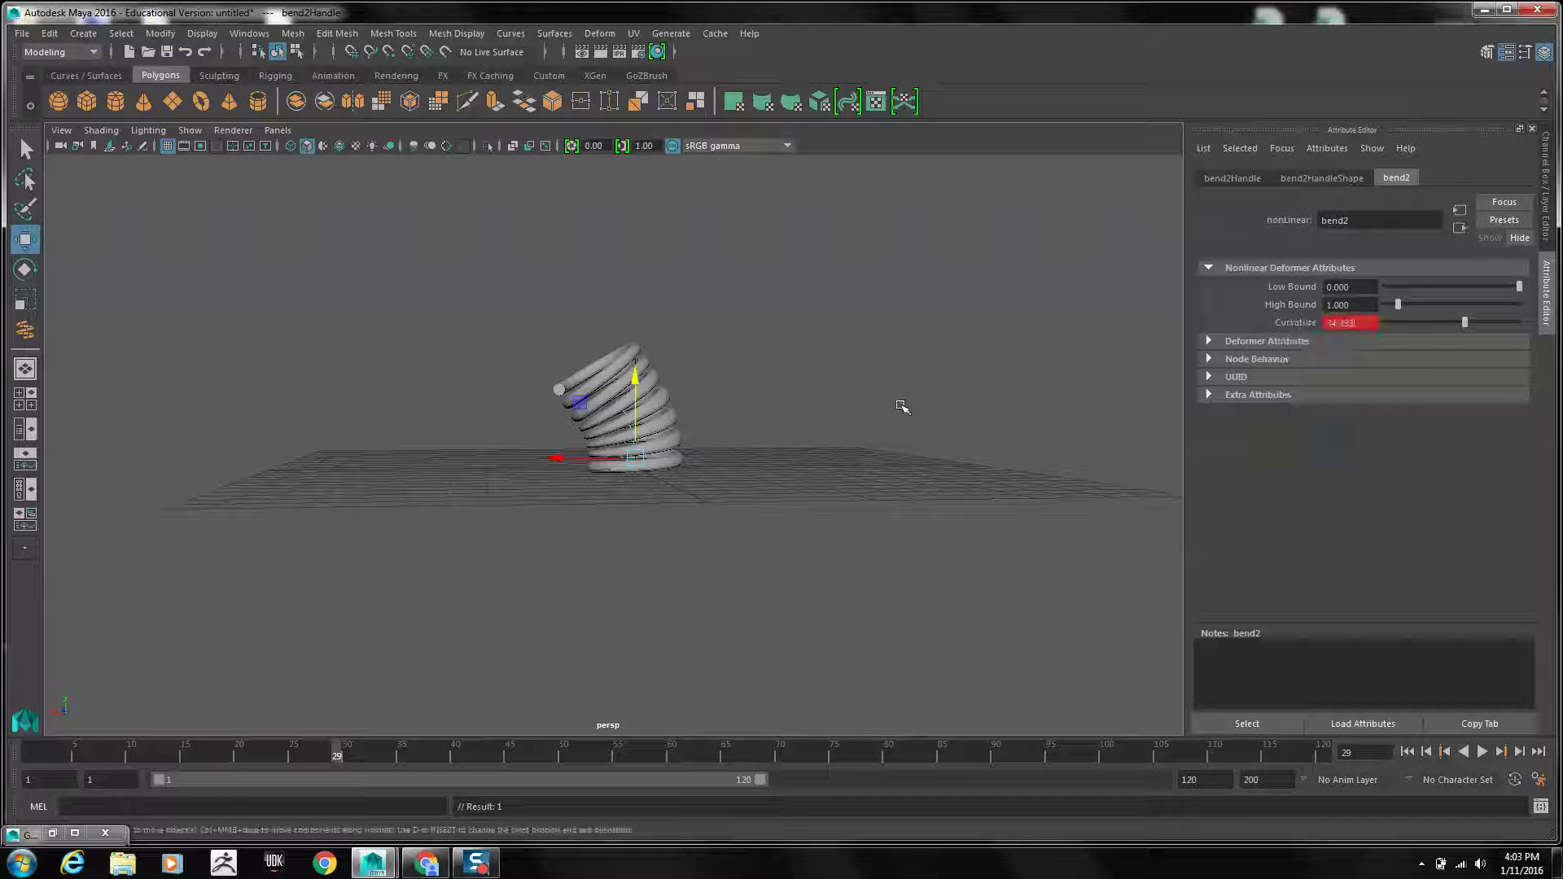
Key the bend2 curvature at about -18.8 on frame 34
left_click(389, 751)
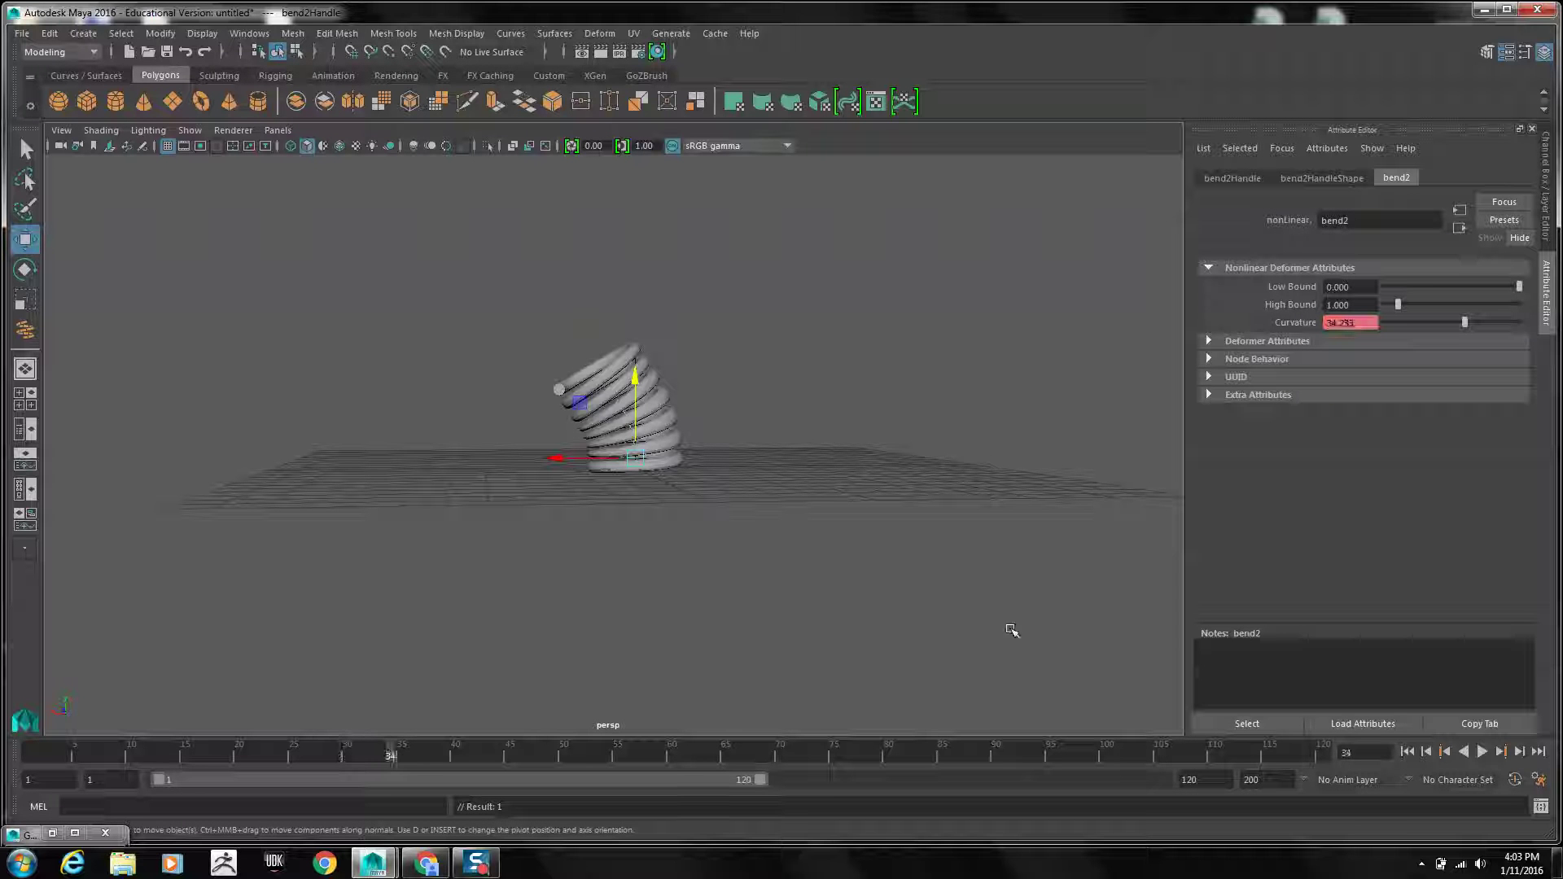
left_click_drag(1465, 323, 1445, 324)
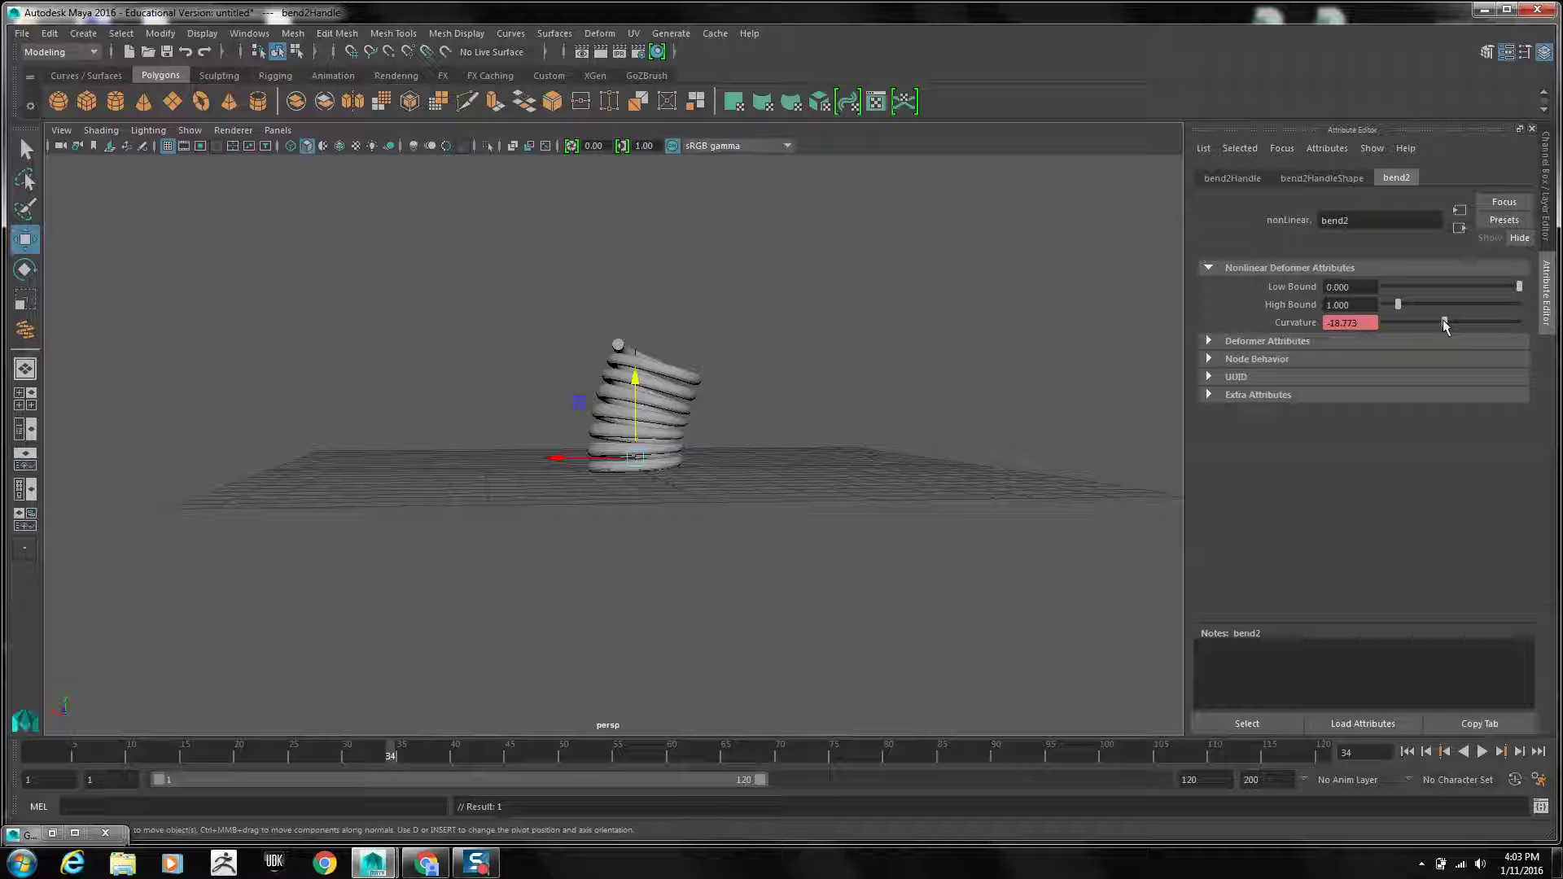
right_click(1297, 324)
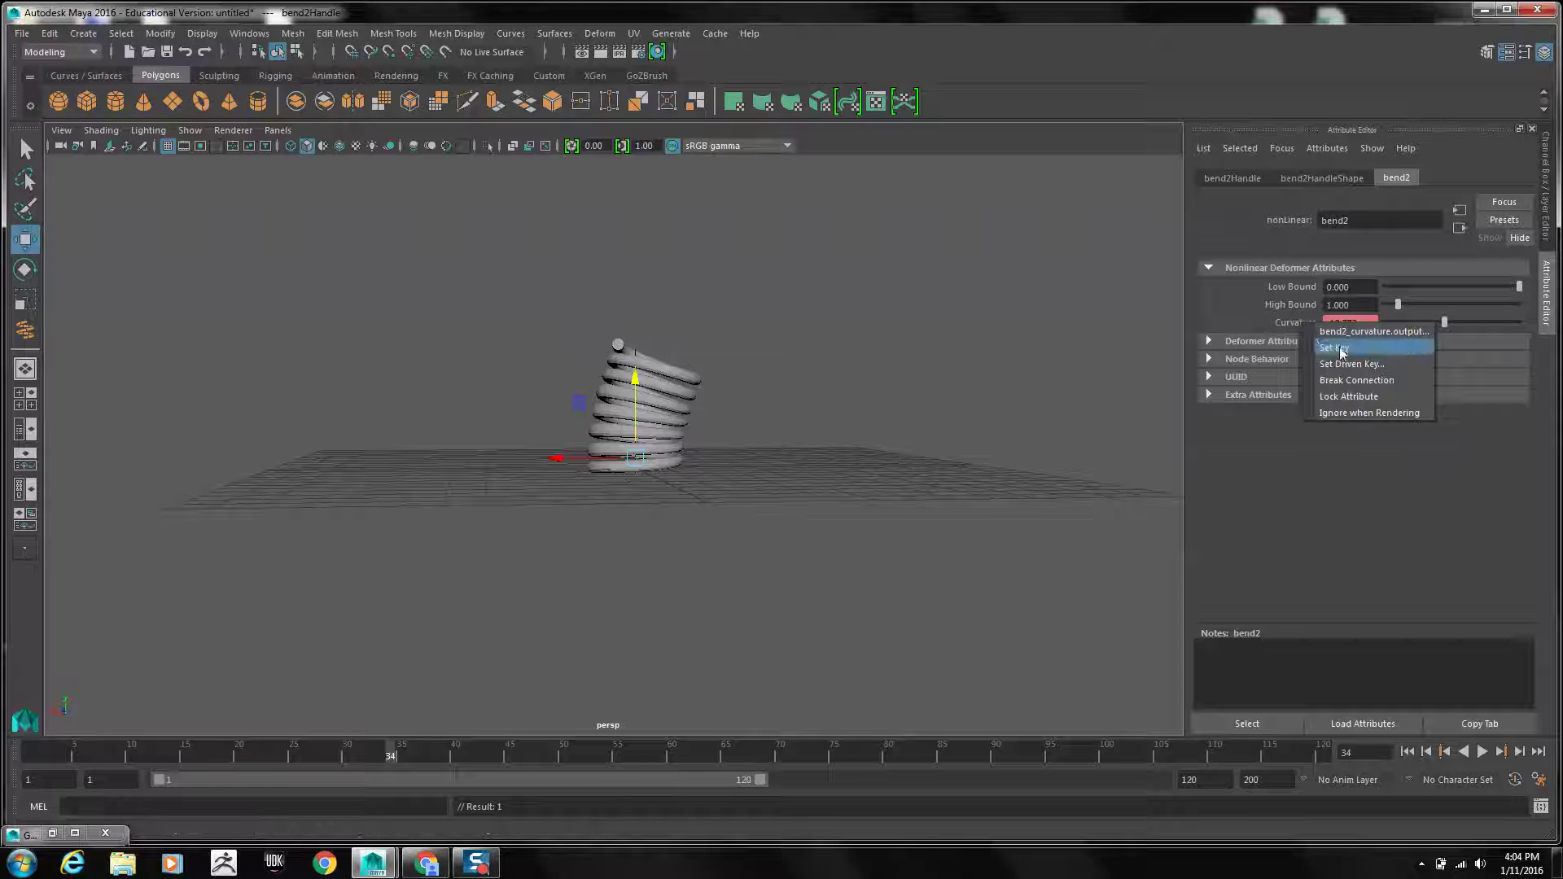
left_click(1348, 346)
Key the bend2 curvature at about 16.6 on frame 38
left_click(435, 749)
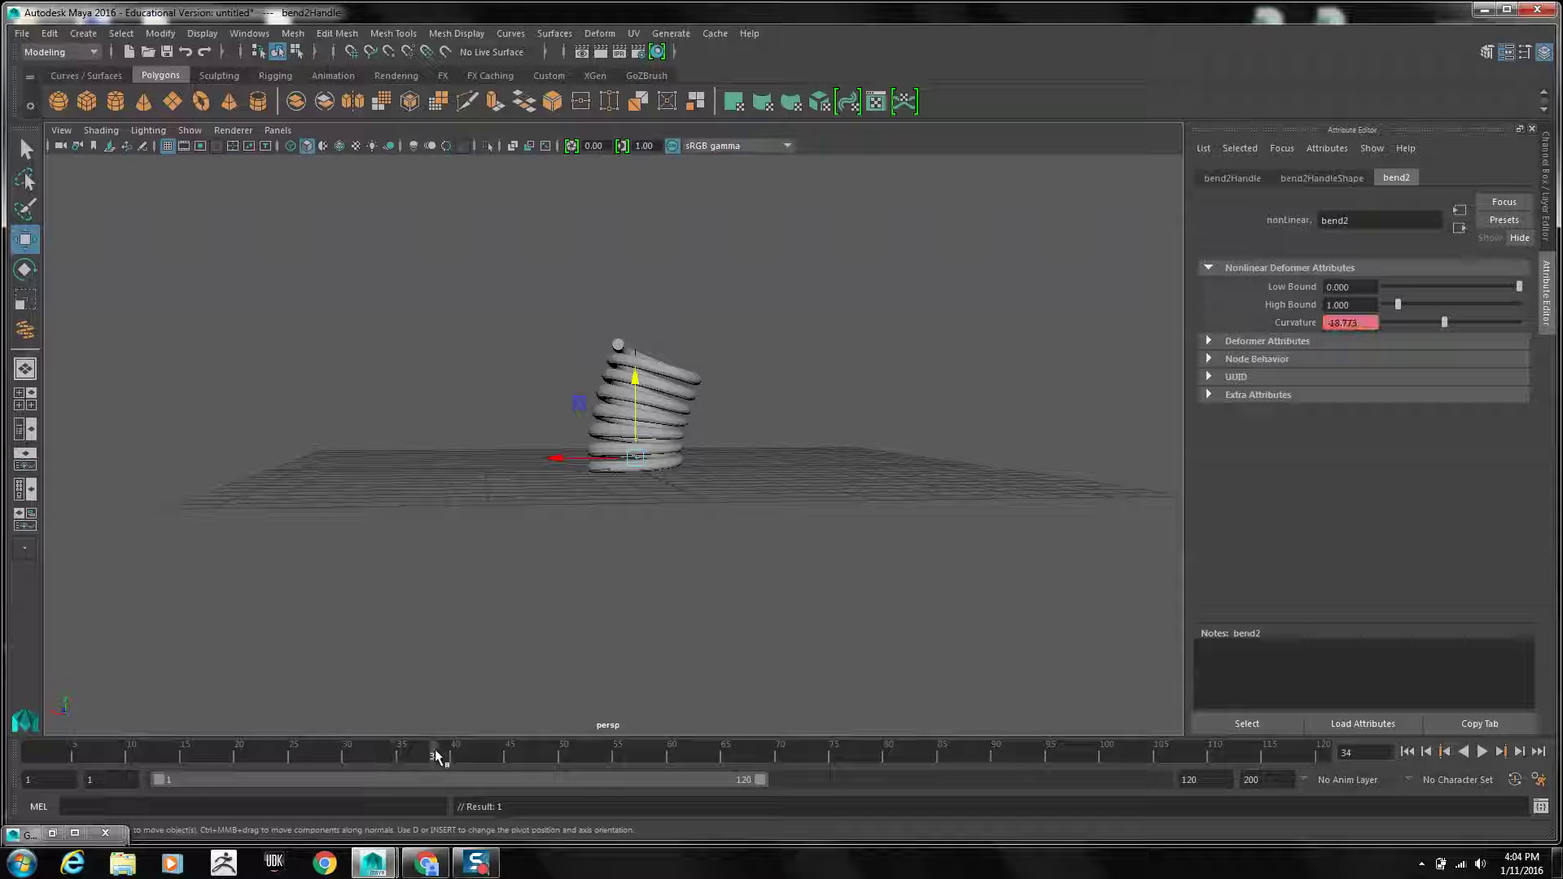
left_click_drag(1445, 323, 1458, 323)
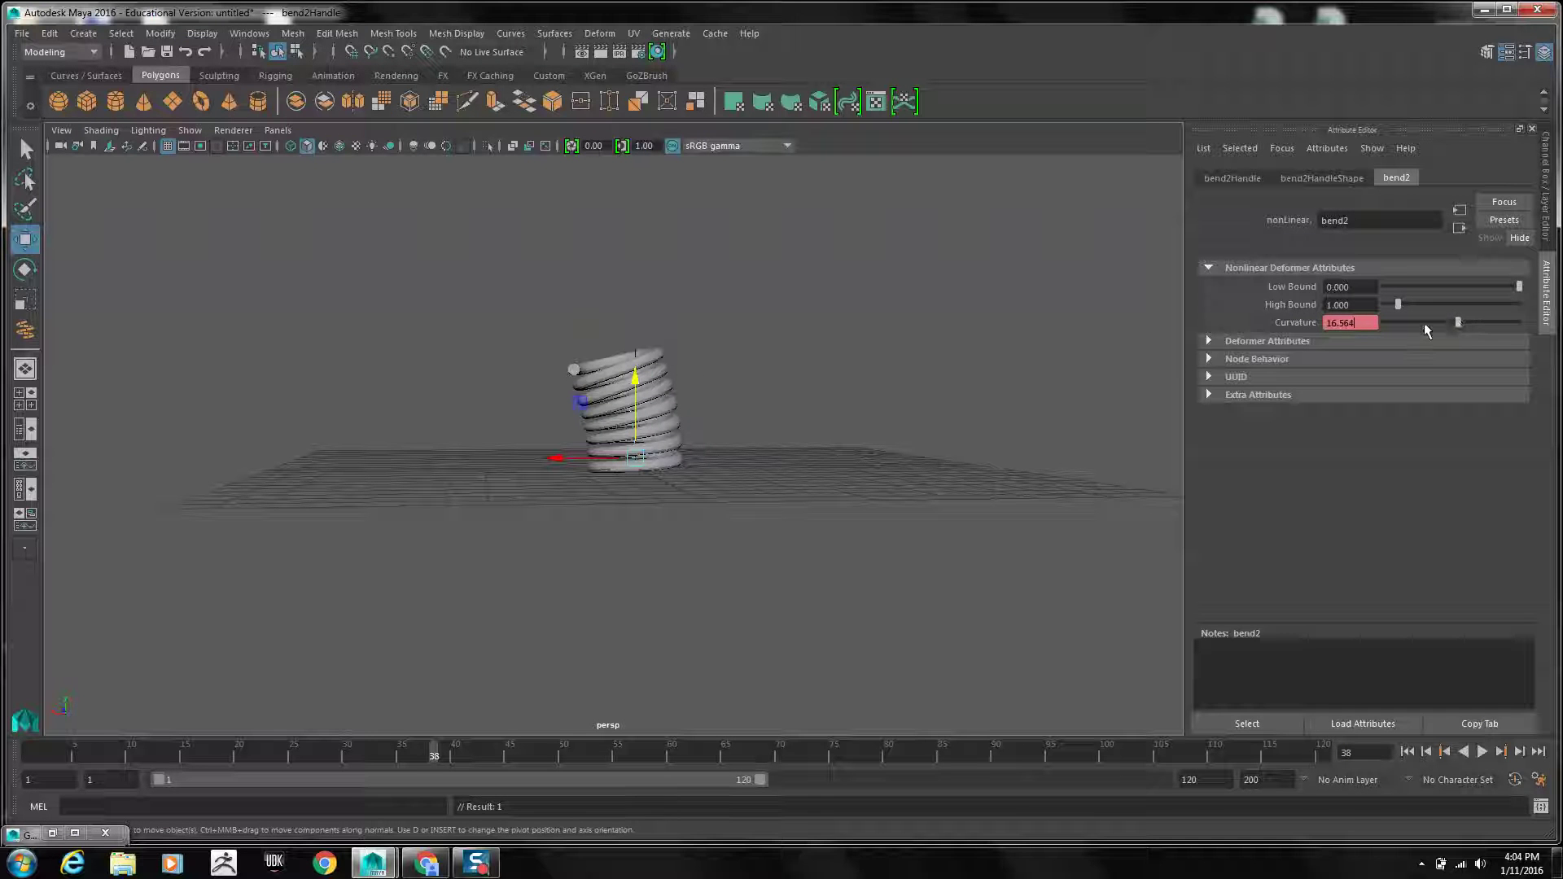
right_click(1302, 324)
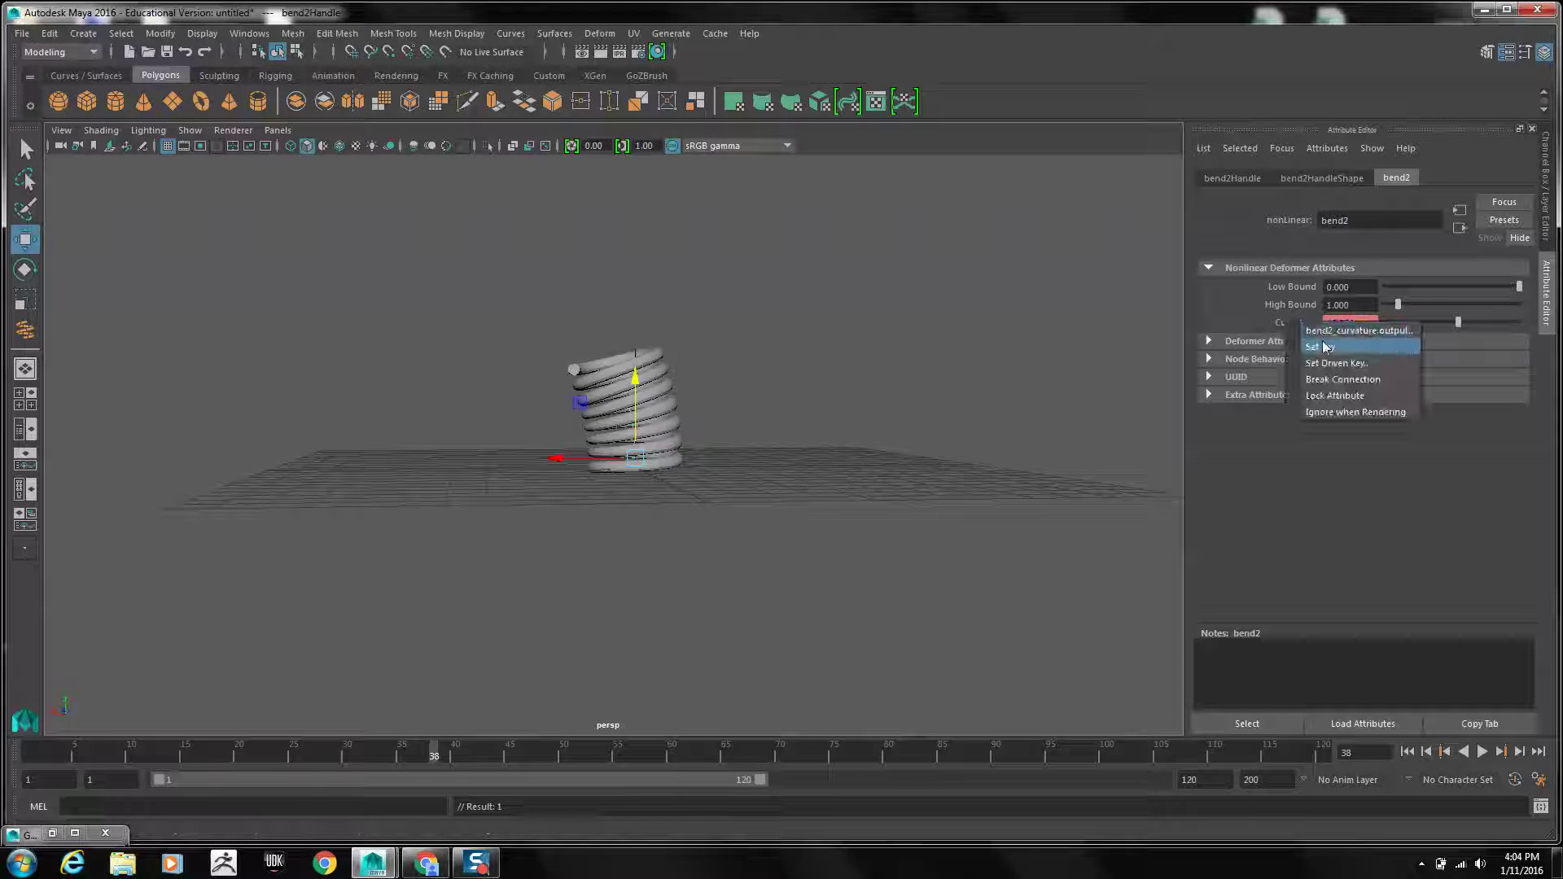
left_click(1332, 349)
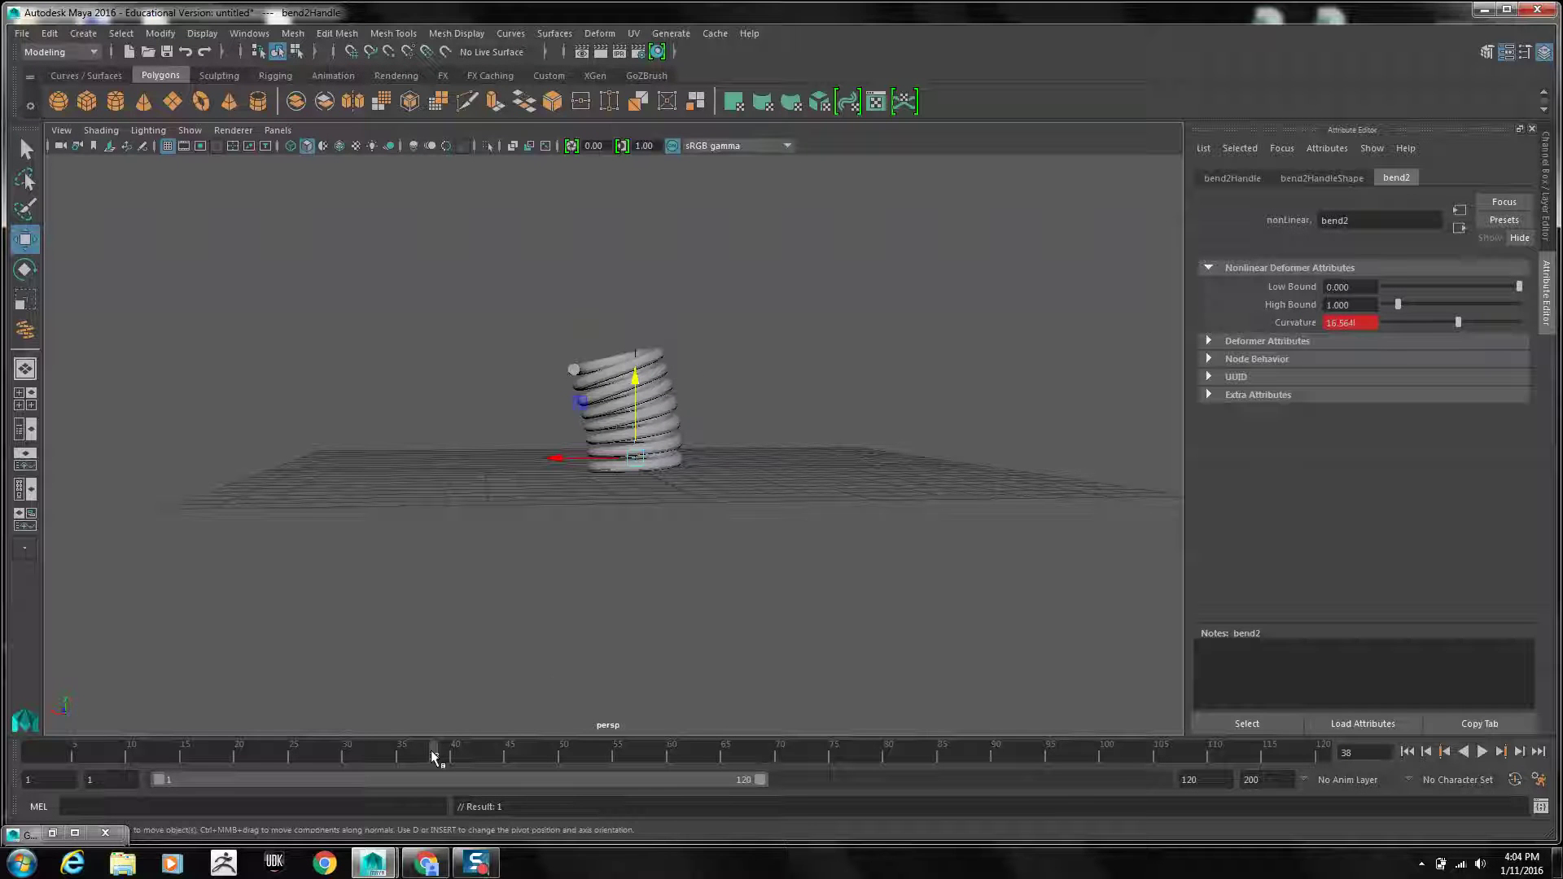
Key the bend2 curvature at about -16.6 on frame 42
left_click_drag(450, 756, 478, 752)
left_click_drag(1460, 321, 1445, 324)
right_click(1311, 322)
left_click(1347, 351)
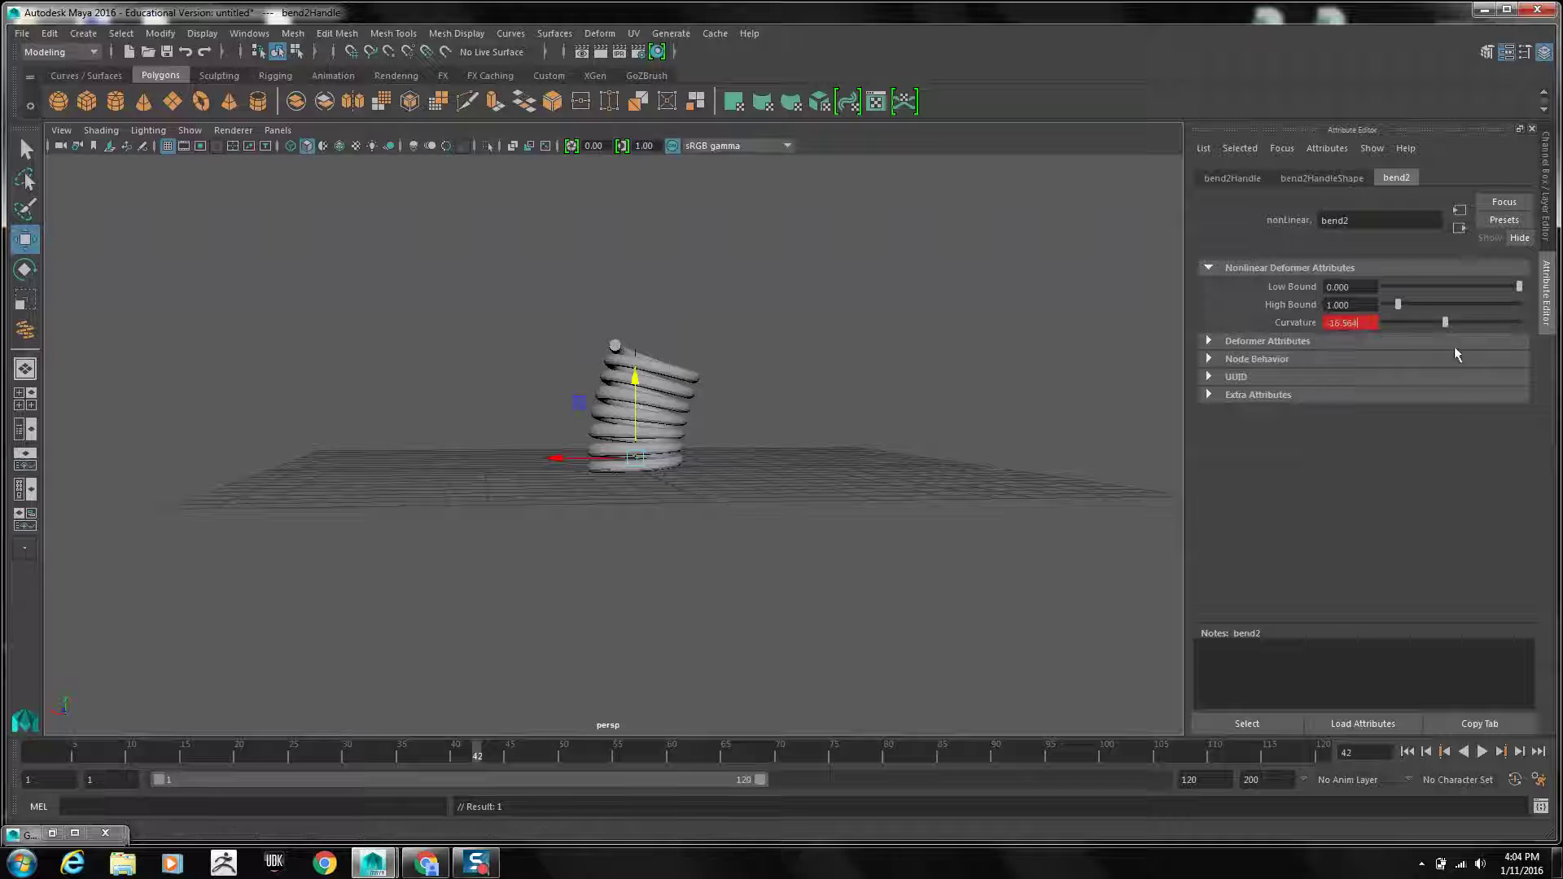
Key the bend2 curvature at about 12.1 on frame 45
left_click(513, 759)
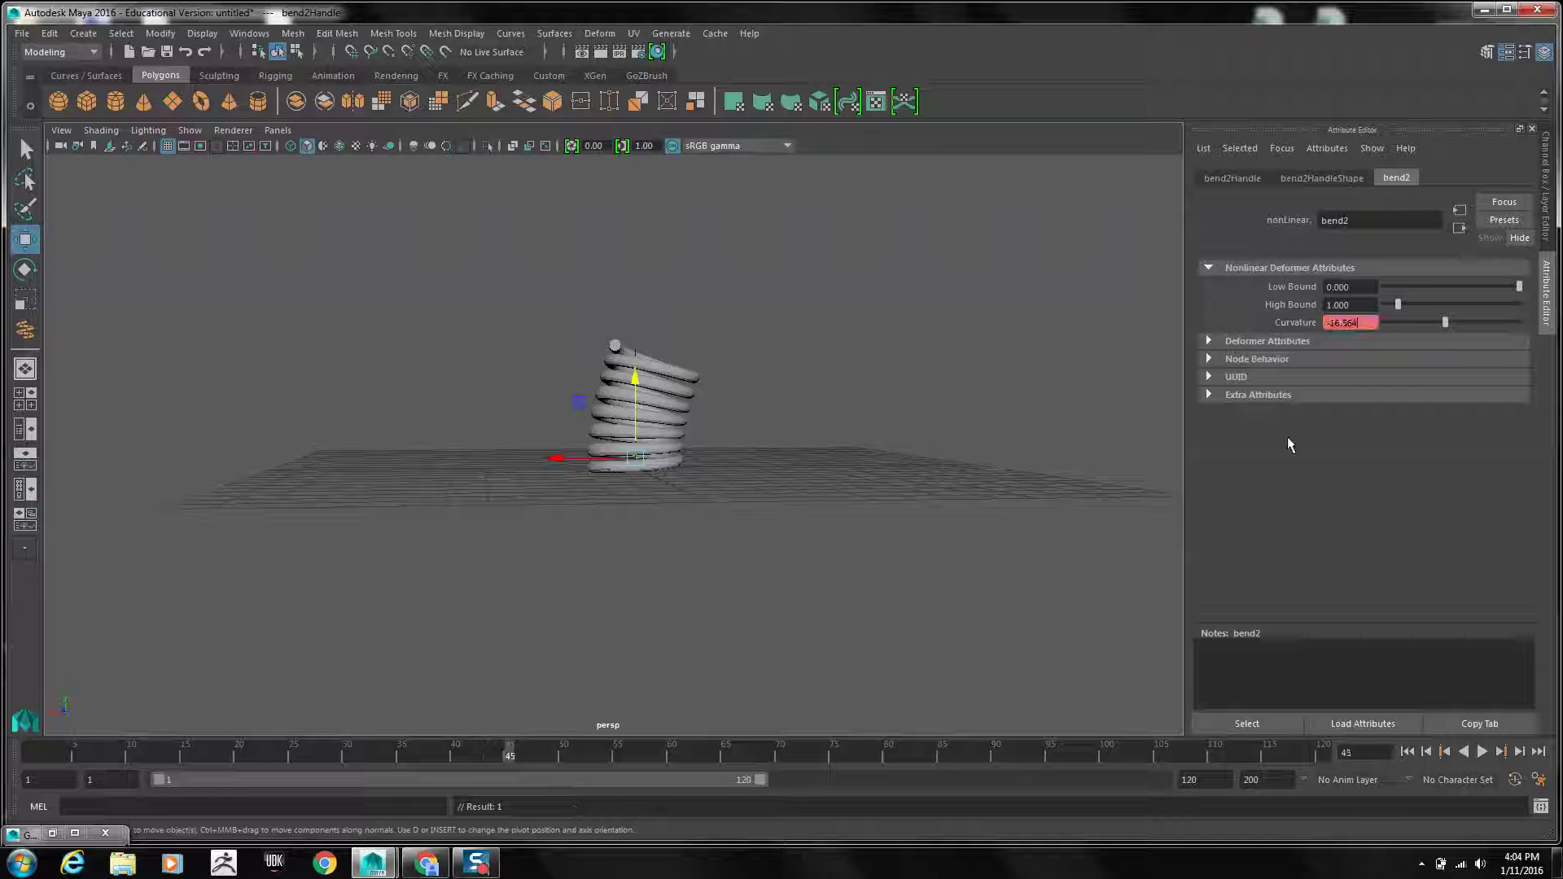
left_click_drag(1444, 324, 1456, 323)
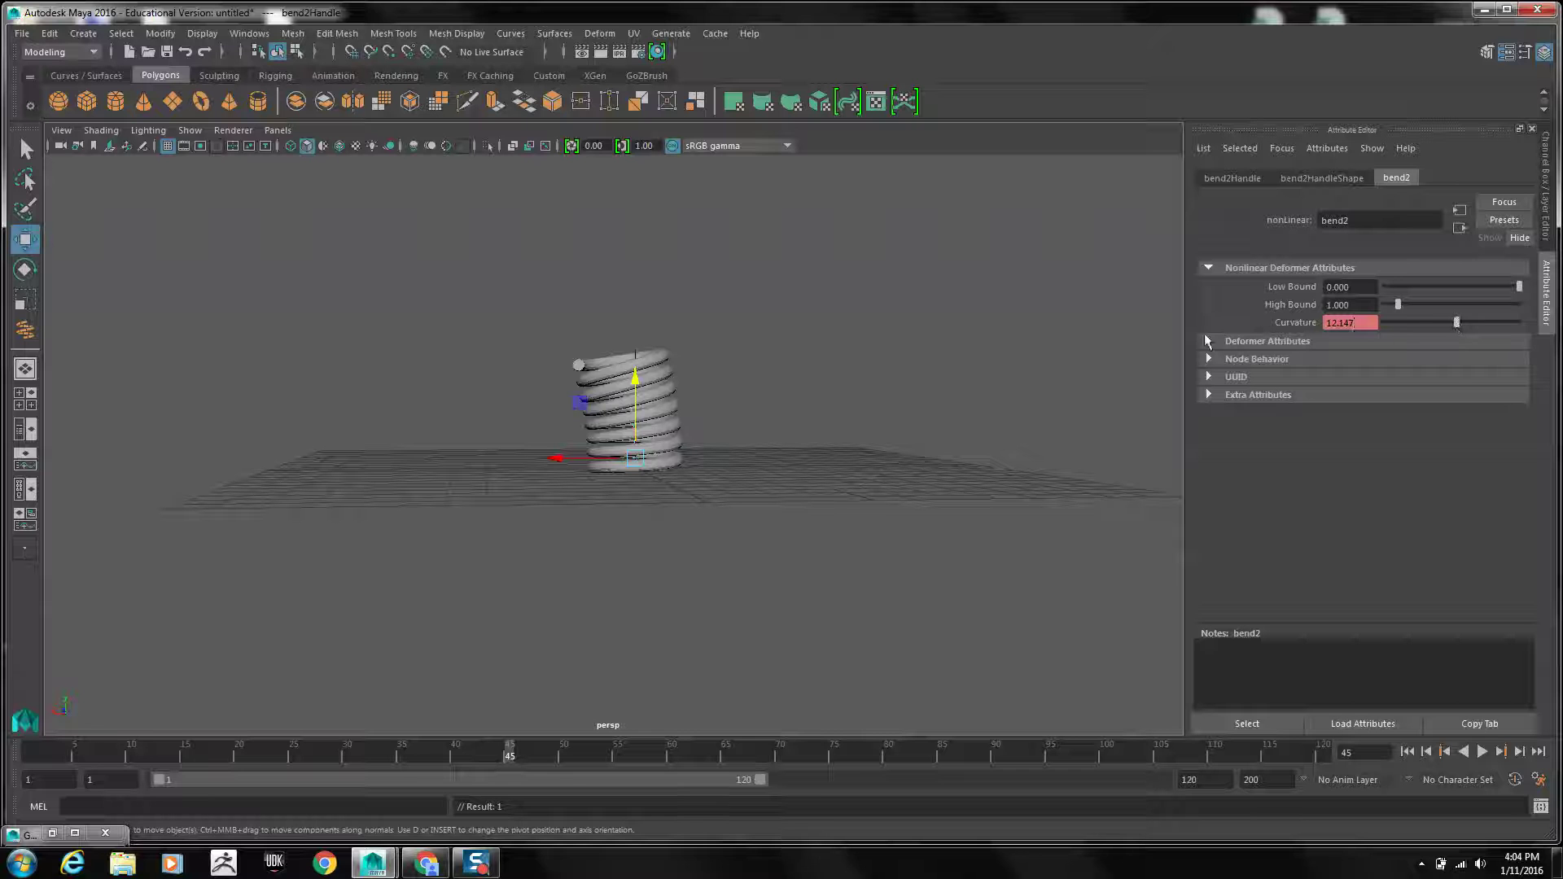
right_click(1311, 323)
left_click(1330, 345)
Set the bend2 curvature to 0 on frame 47 and key it so the spring comes to rest
left_click(534, 750)
left_click(1339, 322)
type("0")
key("Return")
right_click(1286, 322)
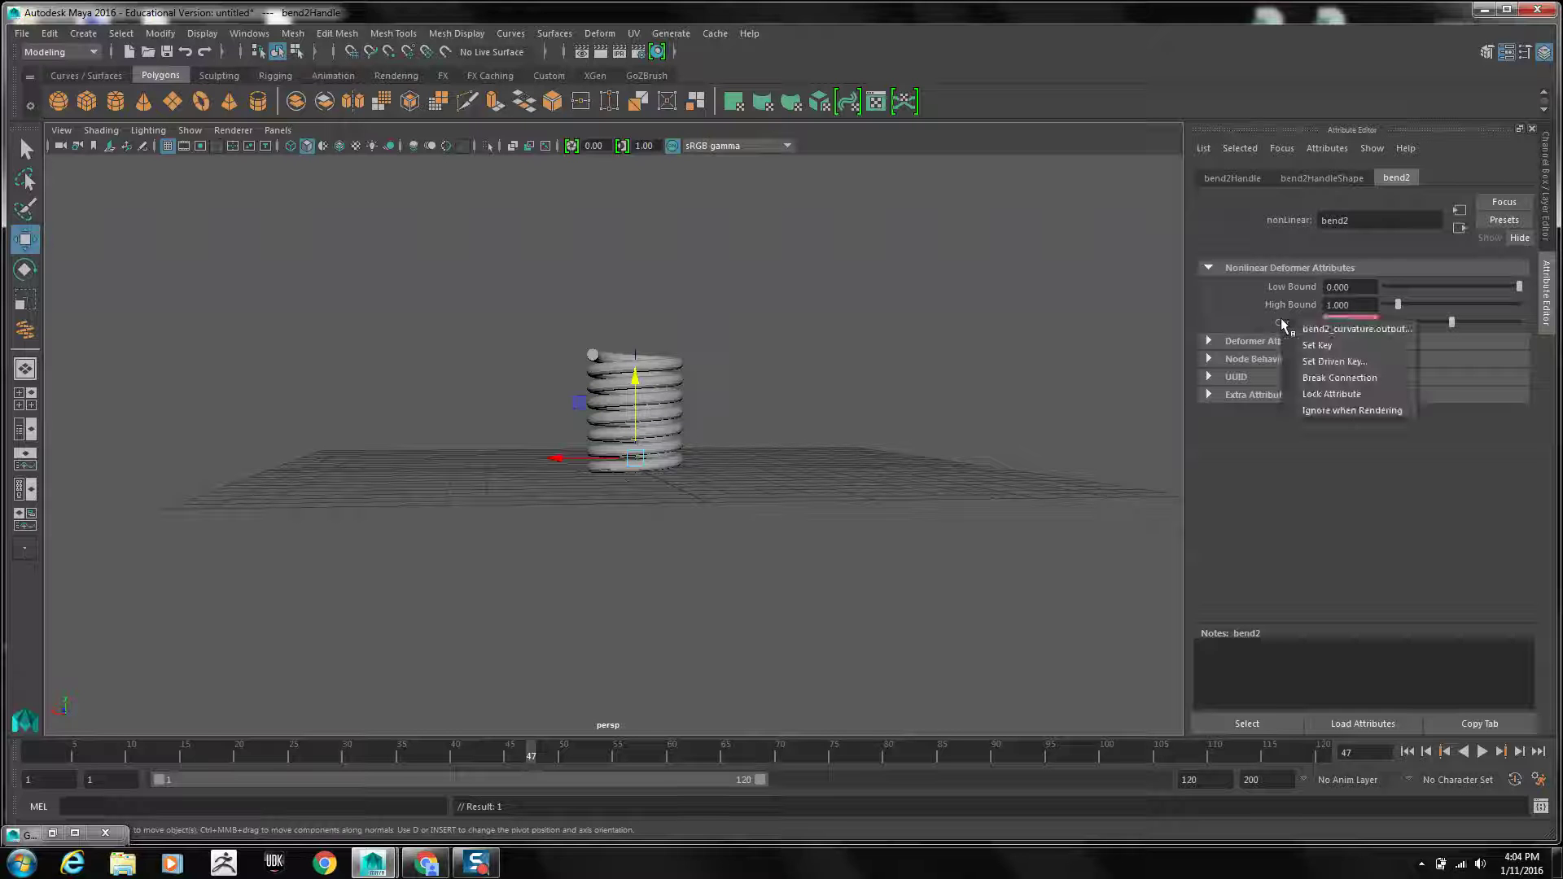
left_click(1330, 344)
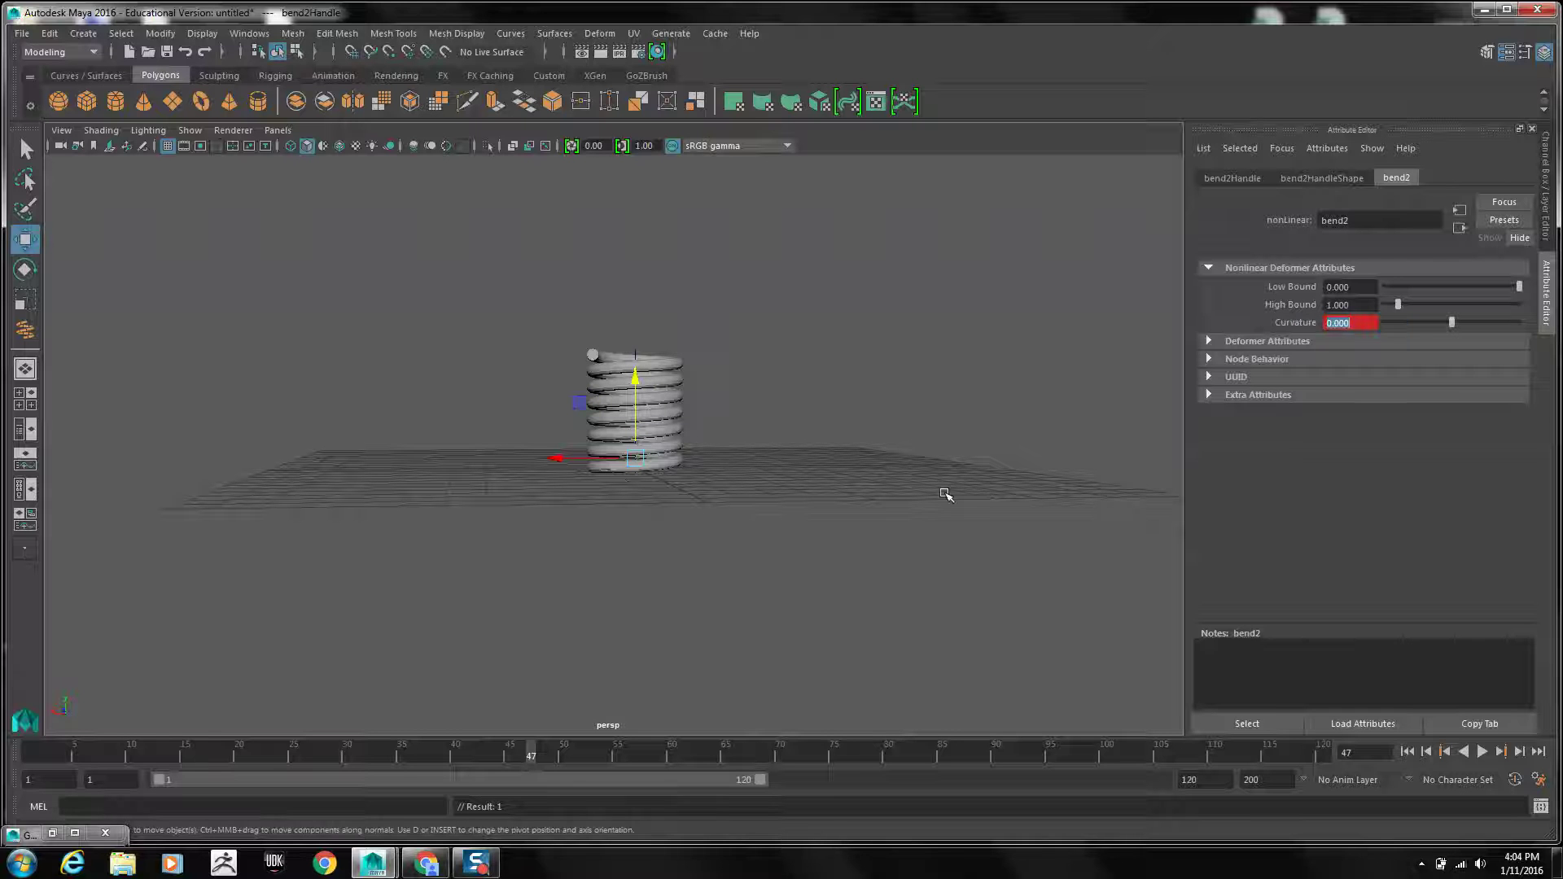
Play back the spring's wobble animation from the start and return to frame 11
left_click(32, 749)
key("alt+v")
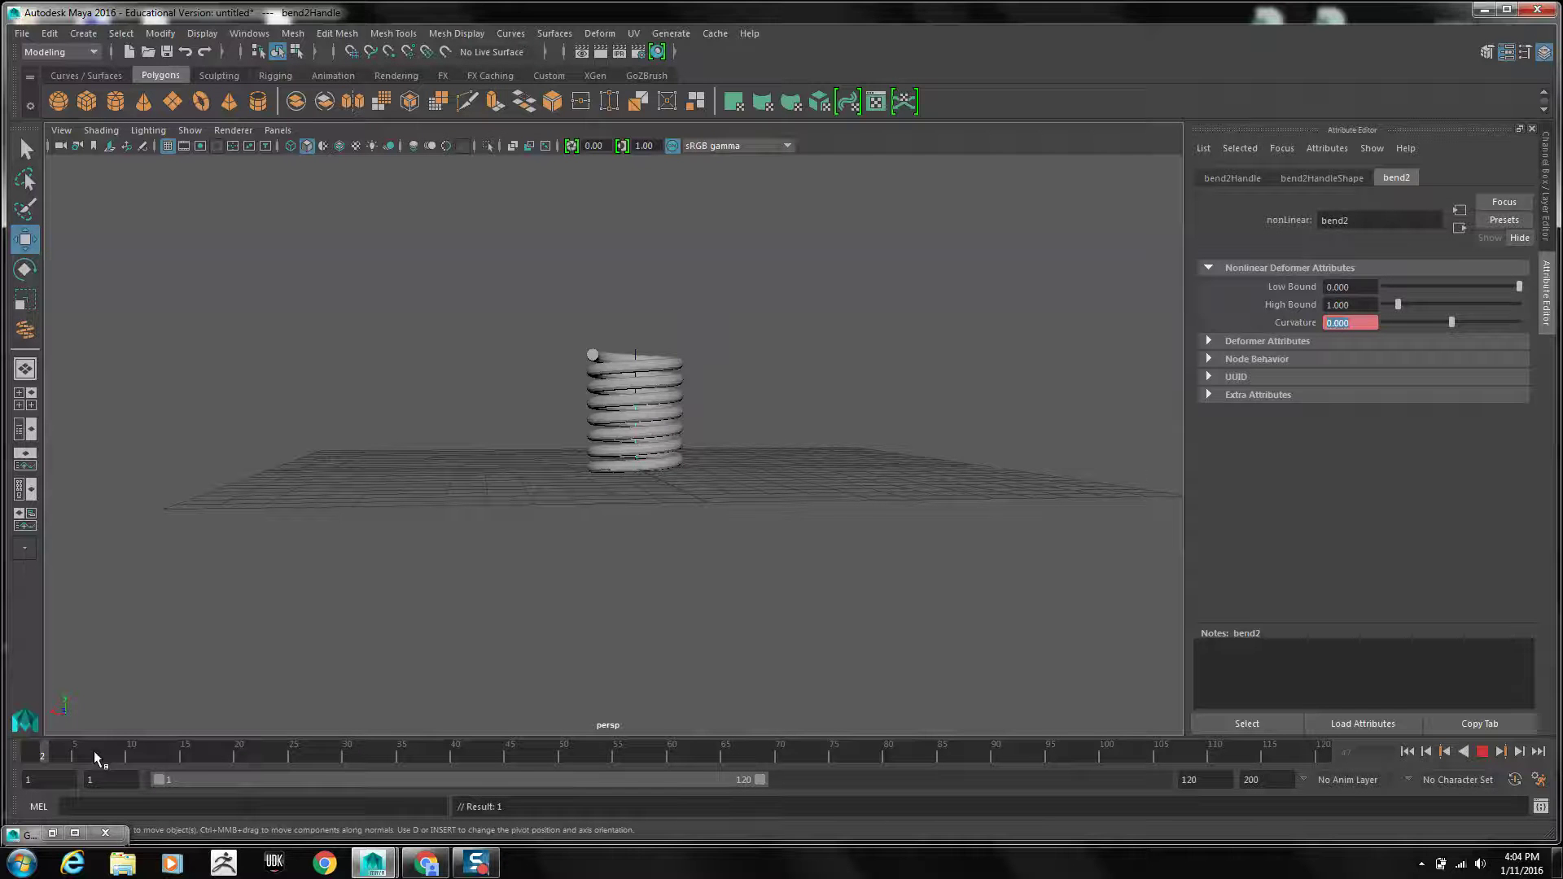
key("alt+v")
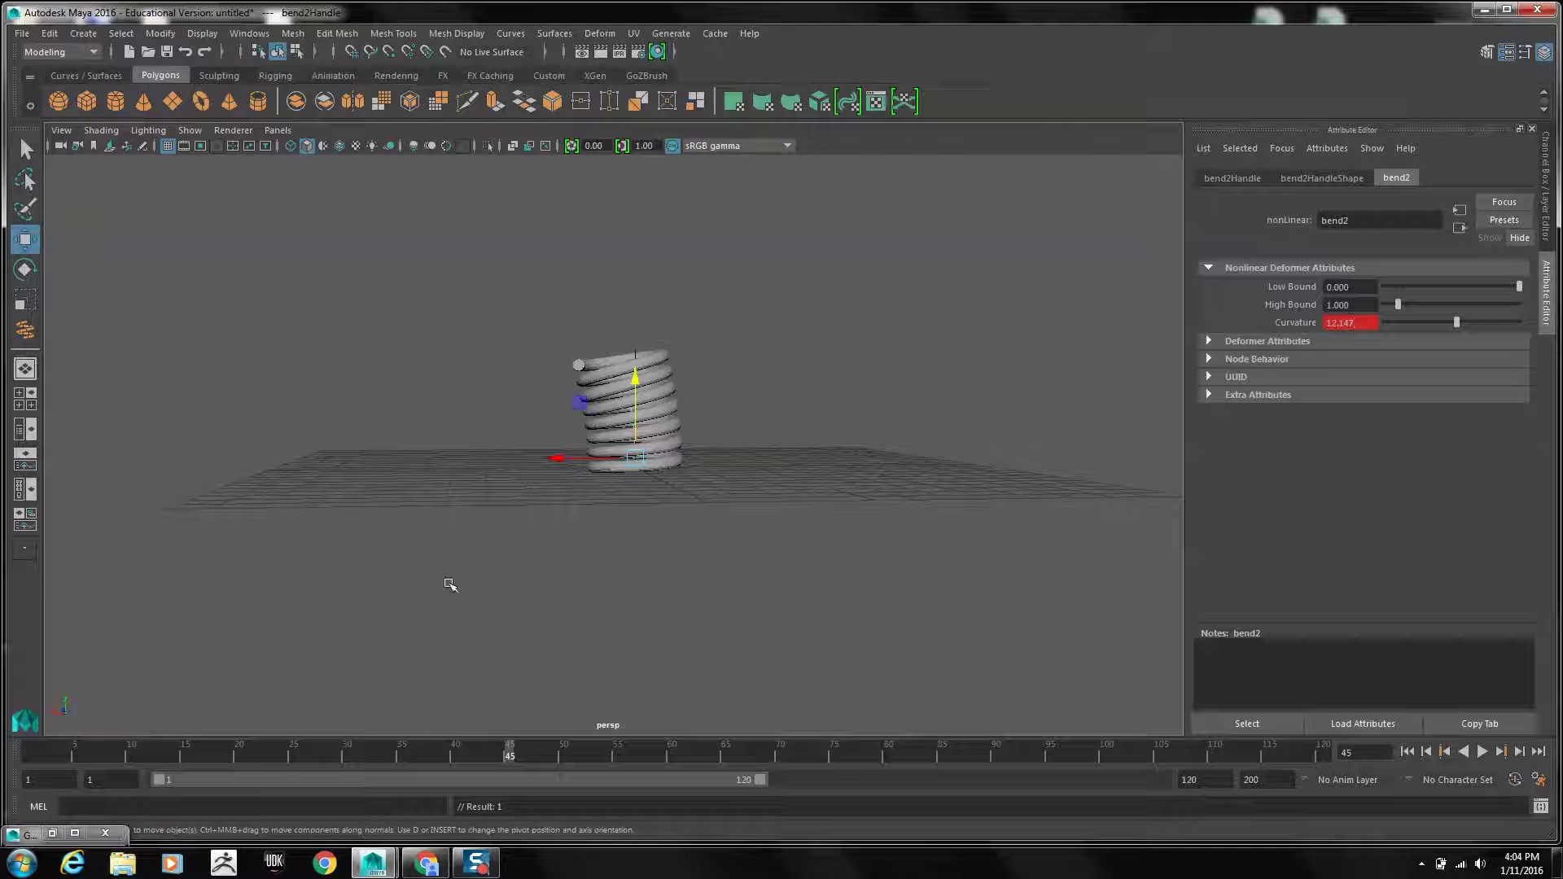
left_click(141, 754)
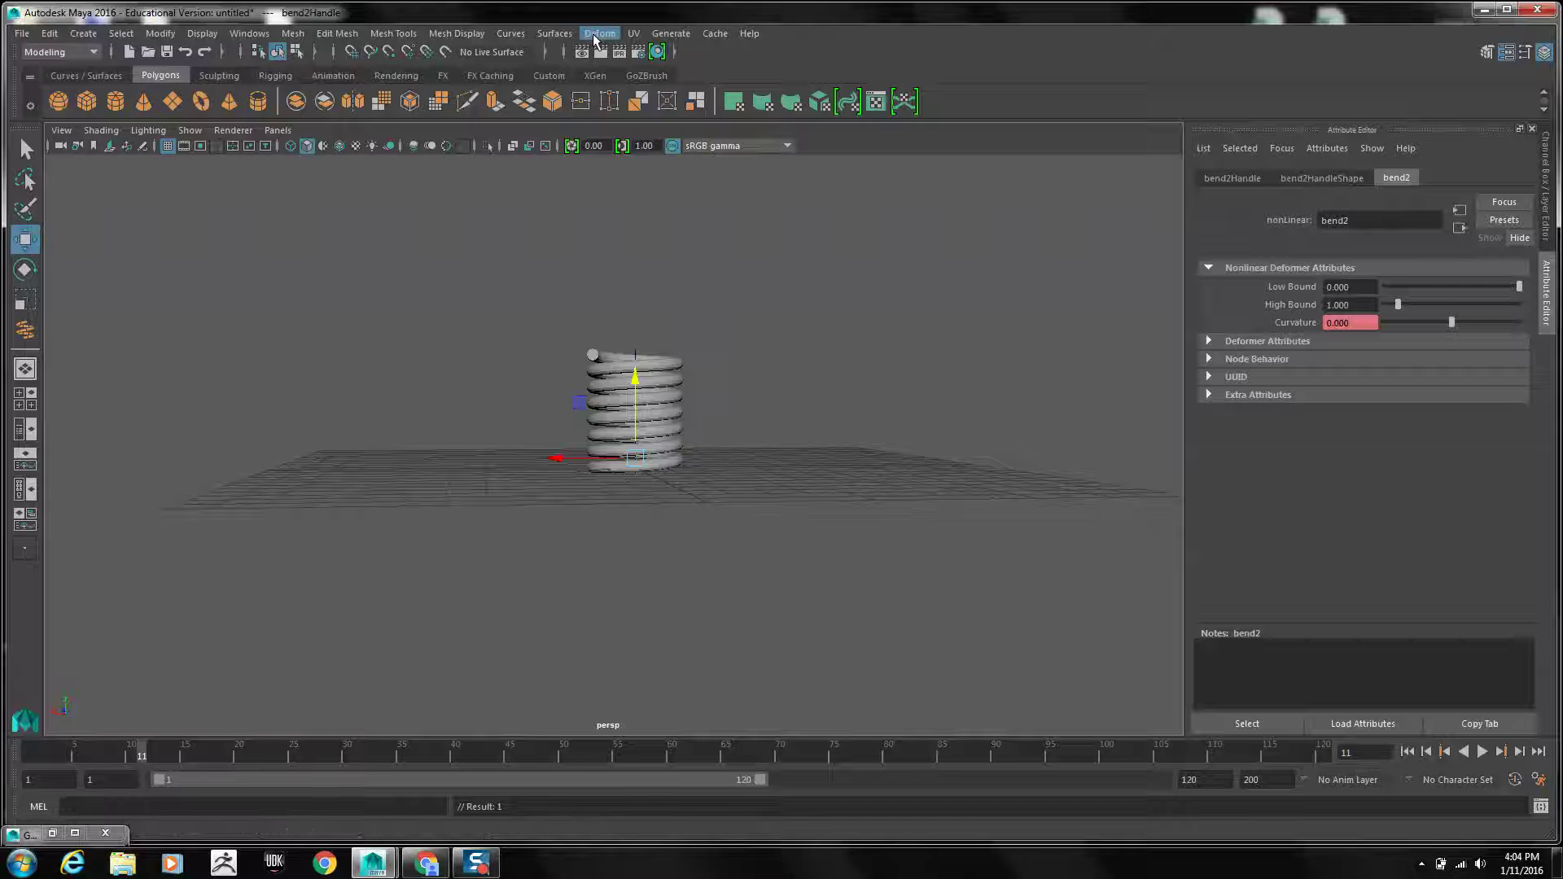
left_click(599, 33)
mouse_move(643, 224)
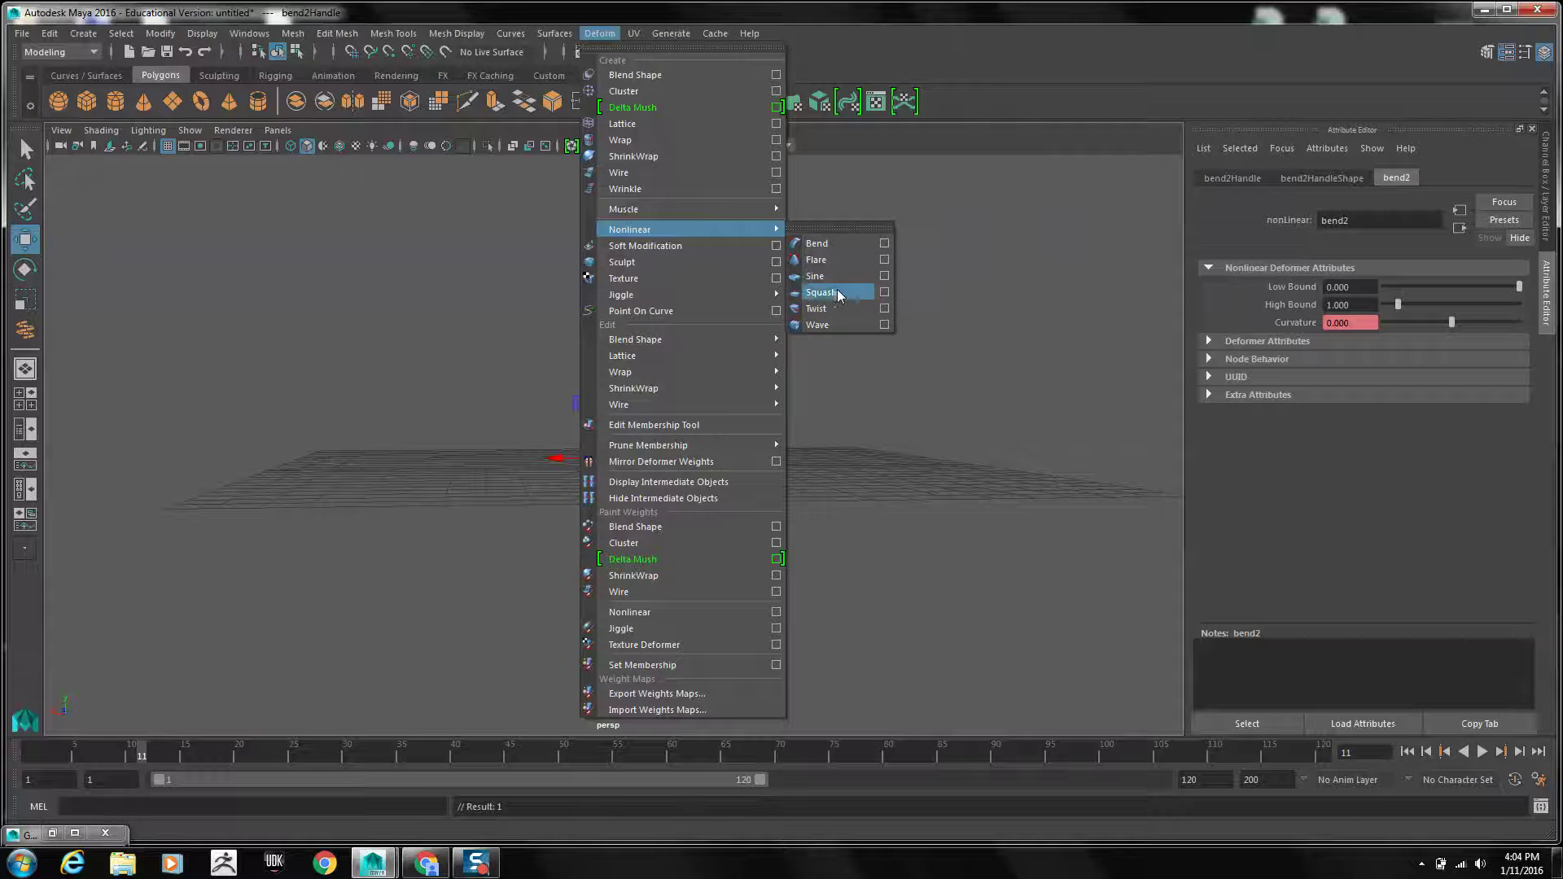
left_click(977, 333)
Add a nonlinear Squash deformer to the spring
left_click(676, 365)
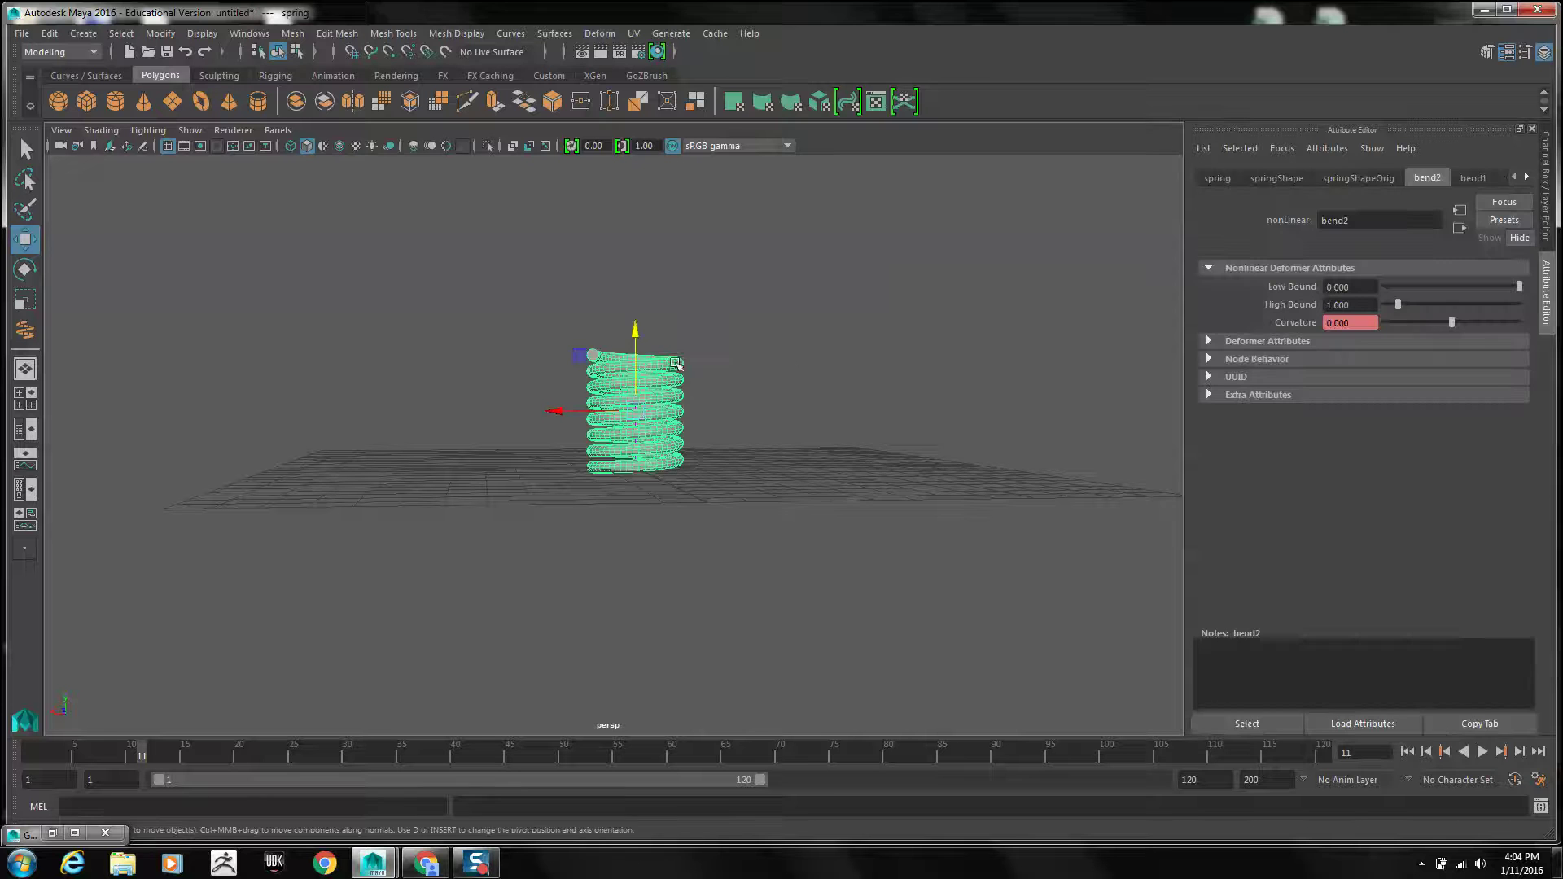
left_click(600, 34)
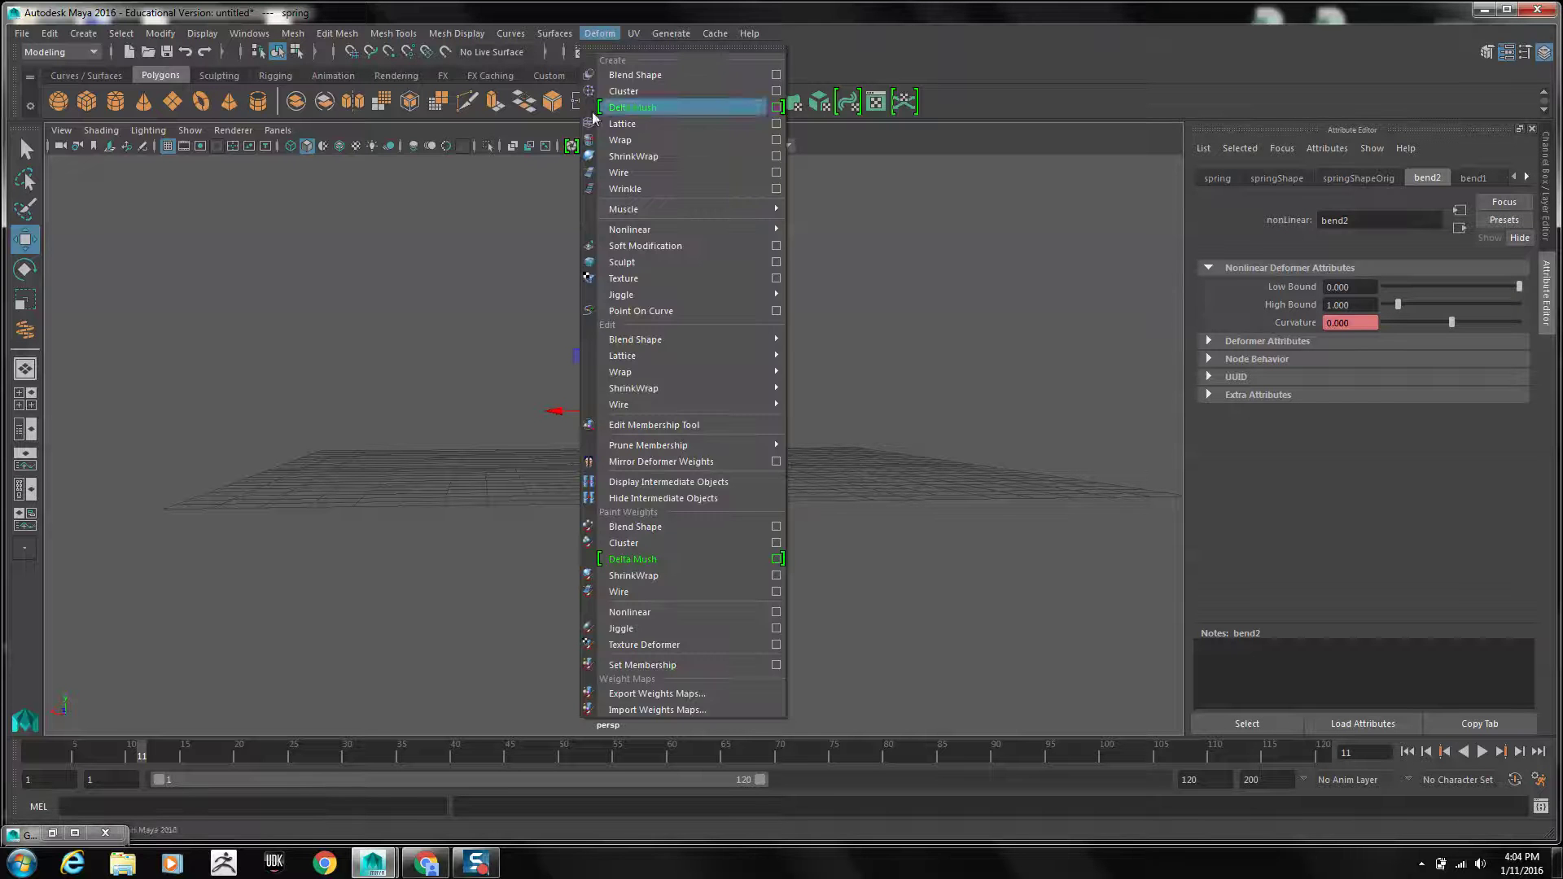
mouse_move(639, 230)
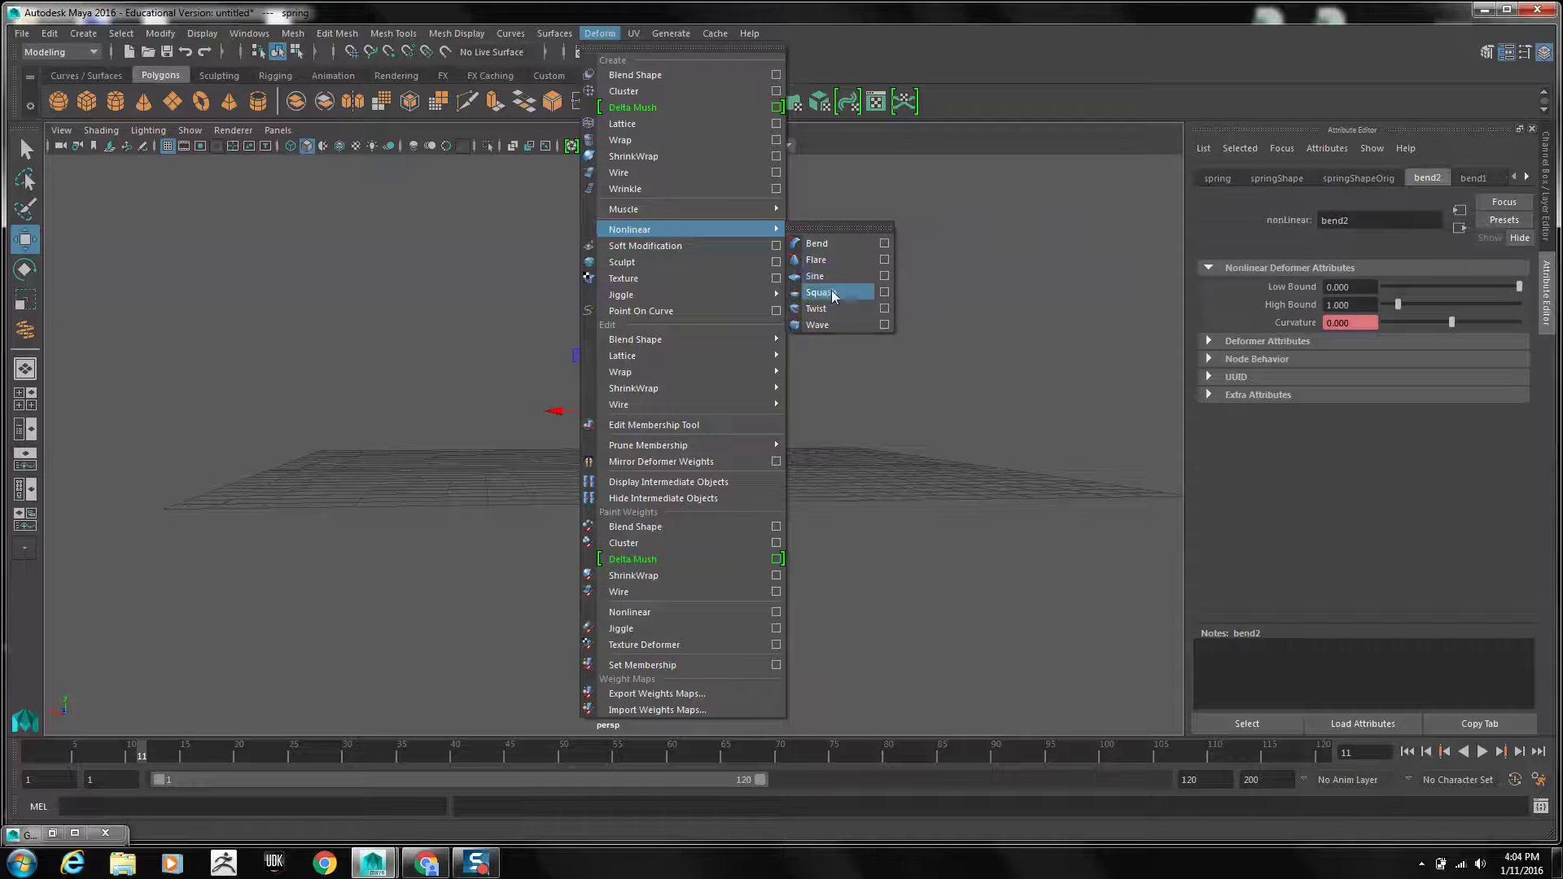
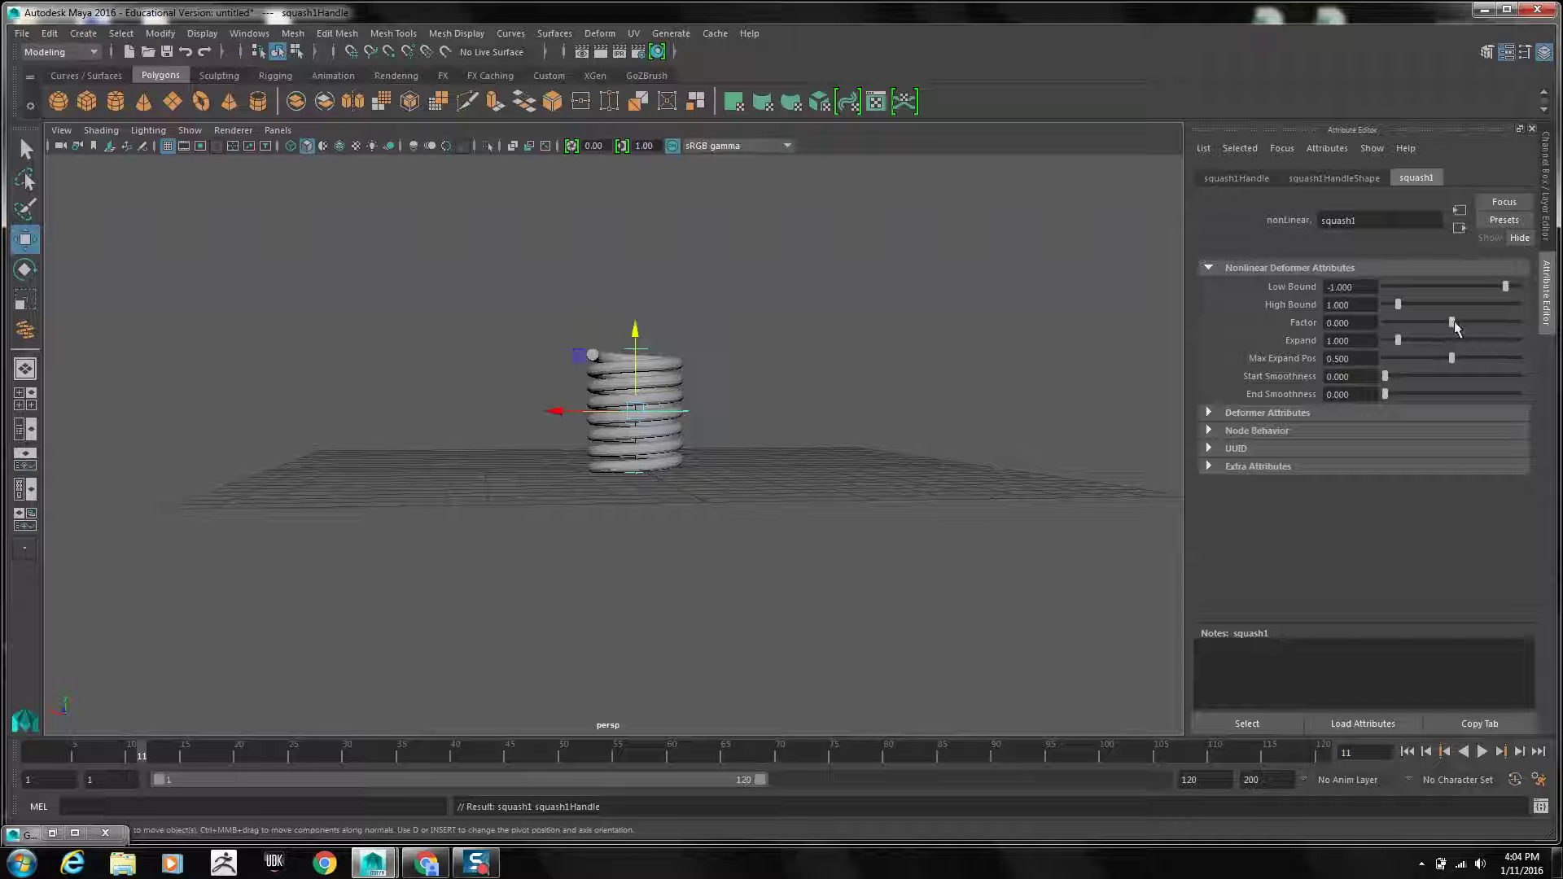
Try a squash1 factor of about -0.18 on the spring and play back the animation with it
left_click_drag(1455, 326, 1450, 328)
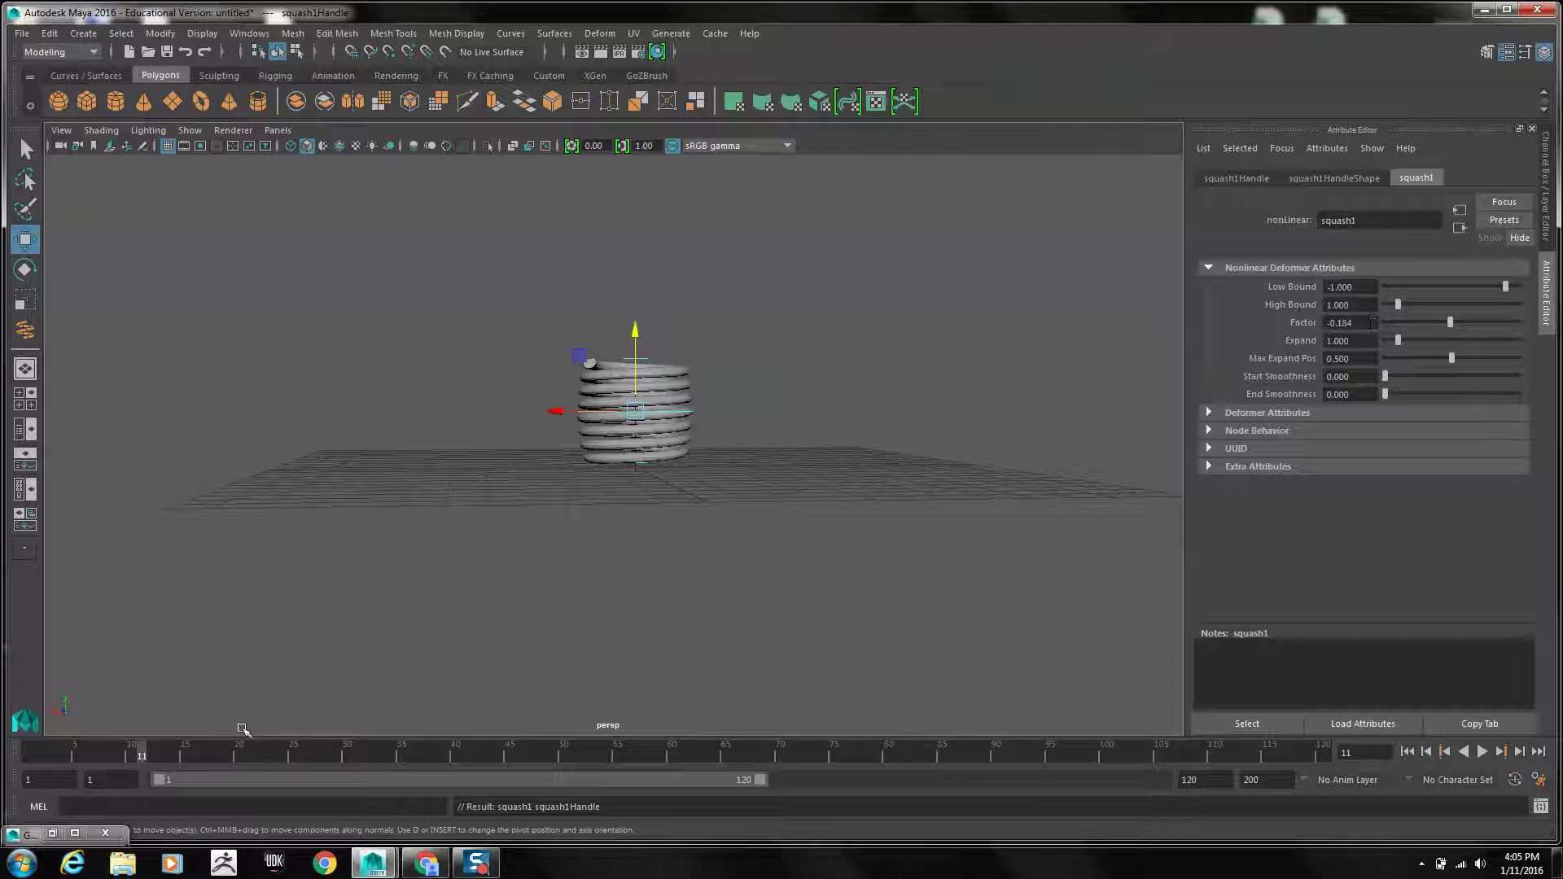
key("alt+v")
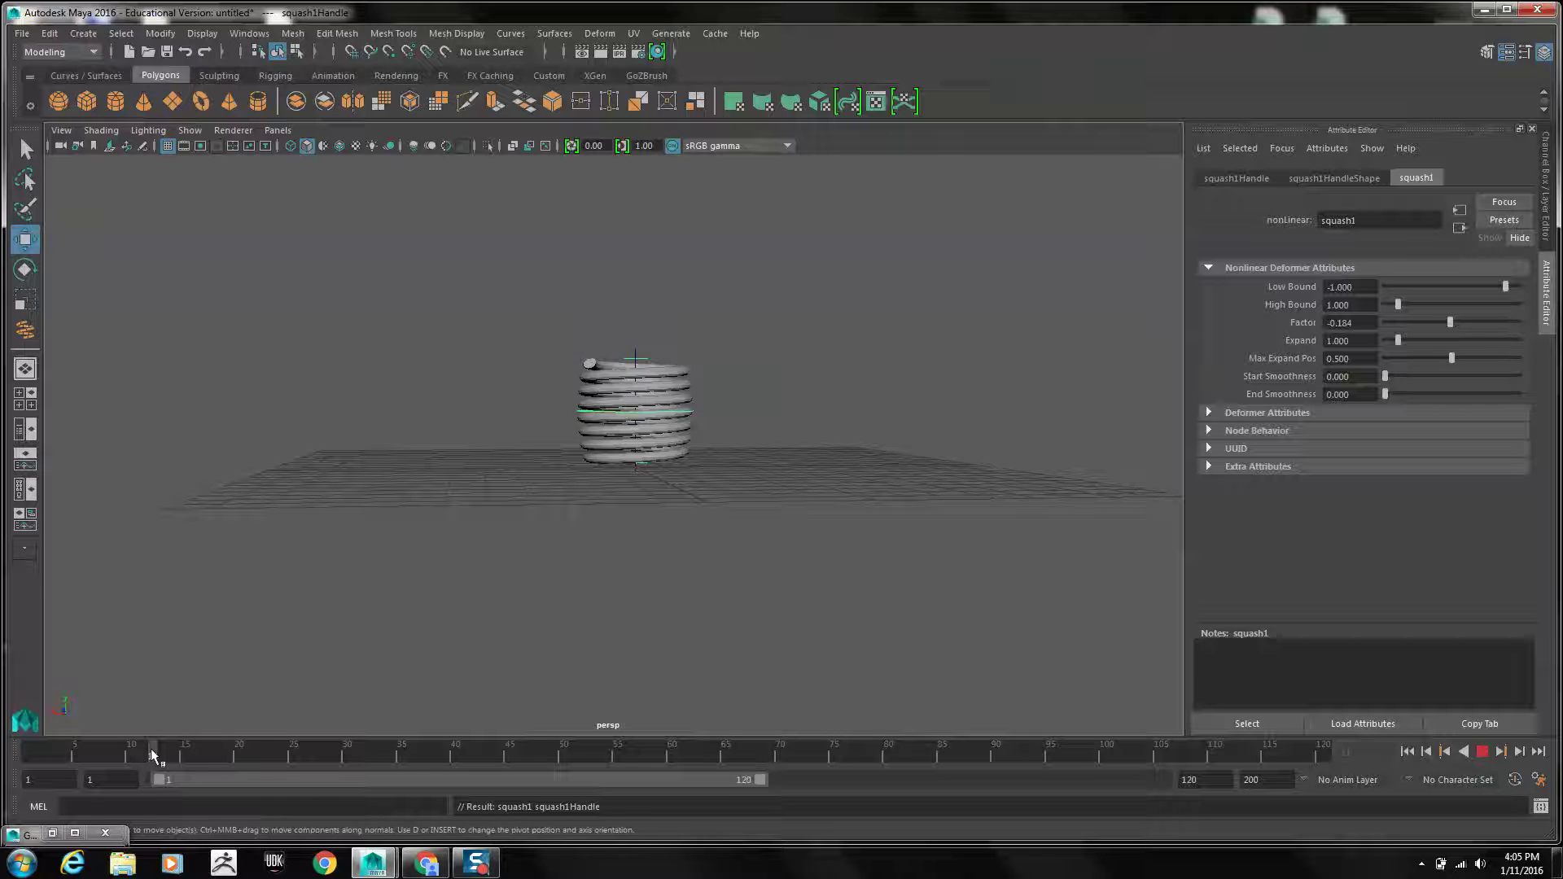
key("alt+v")
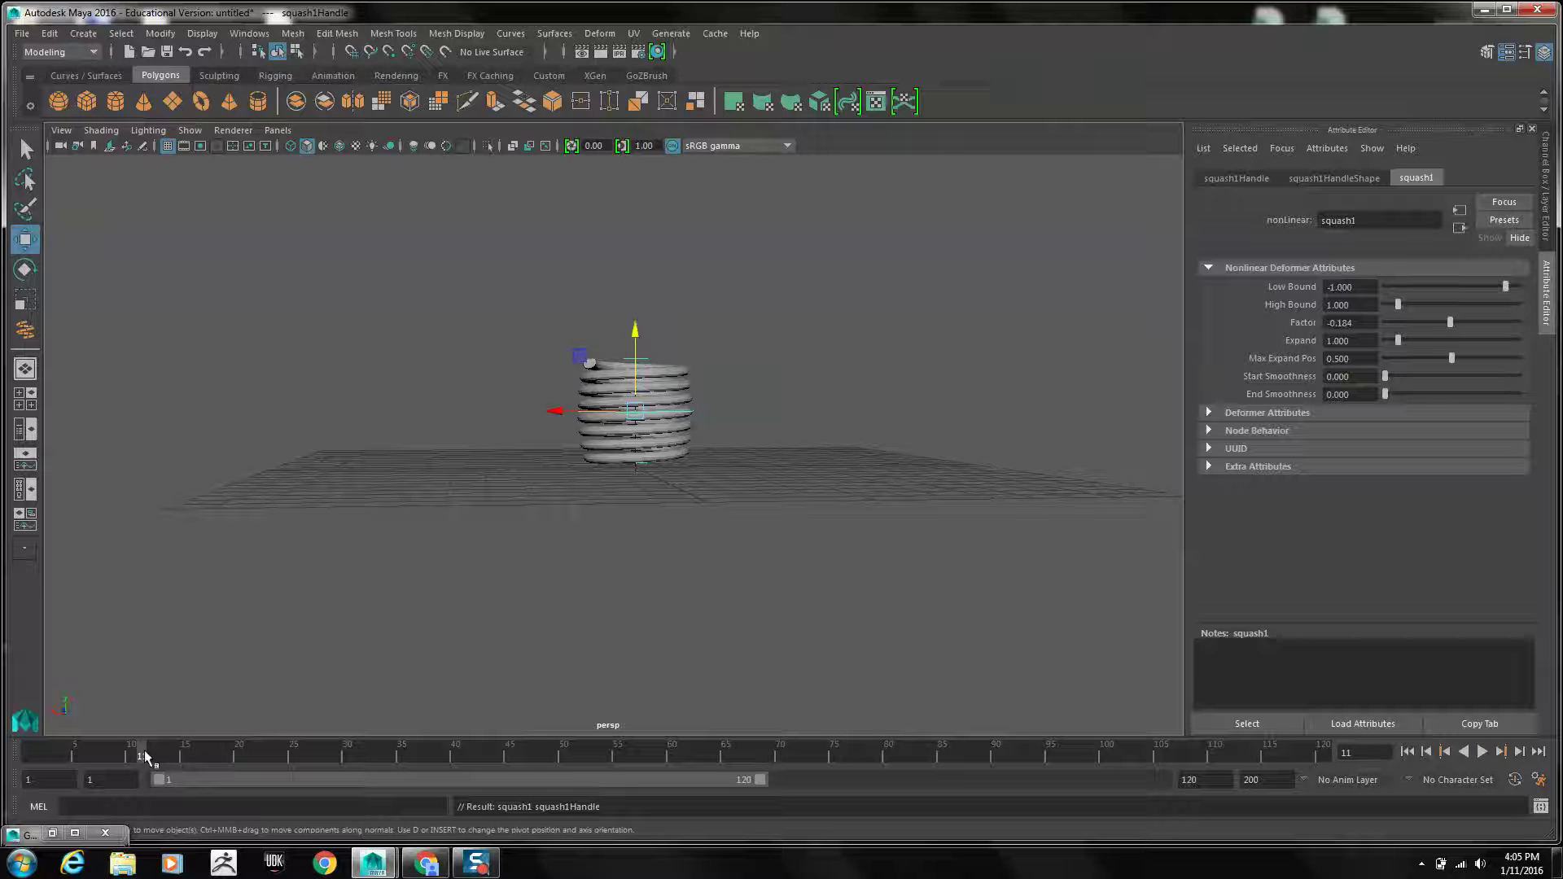
key("alt+v")
key("alt+v")
Set the squash1 factor to -0.25 on frame 12 and key it
left_click(153, 757)
left_click(1372, 323)
type("-.25")
key("Return")
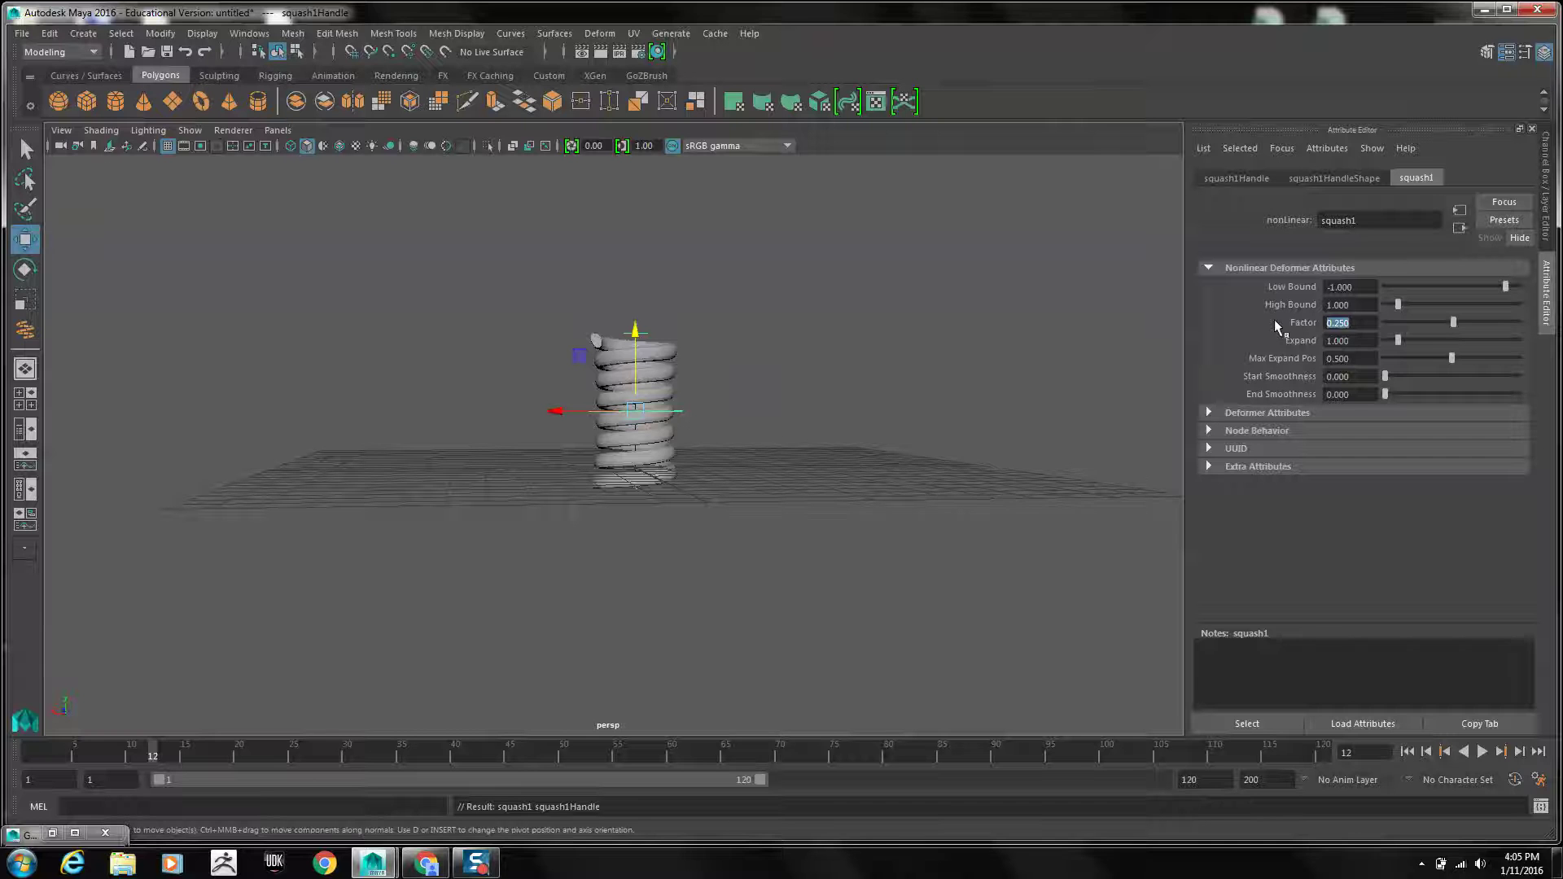
type("-.25")
key("Return")
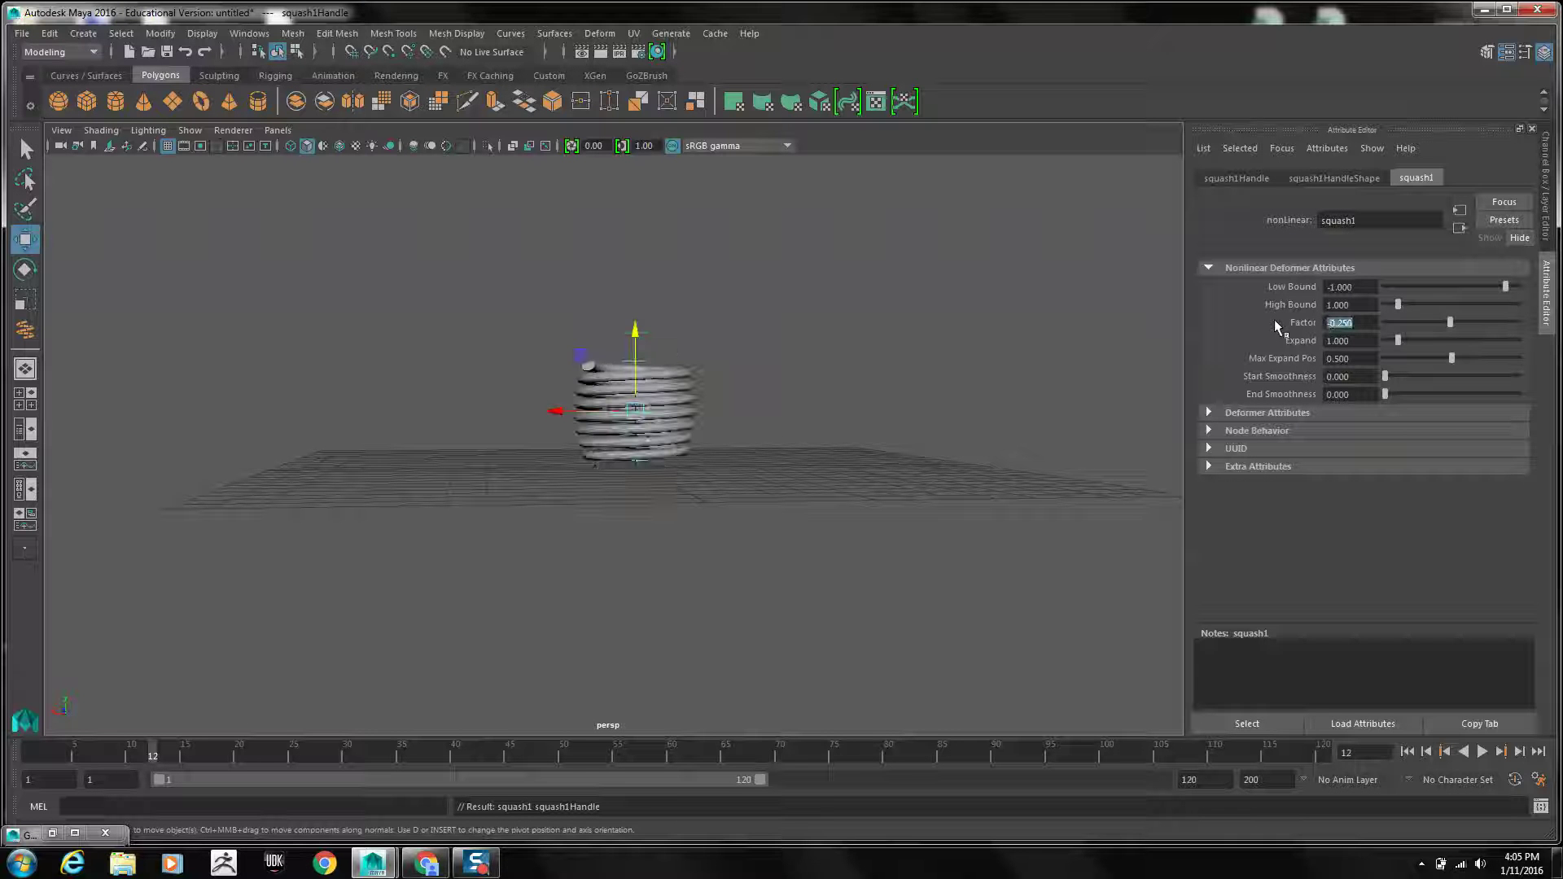
right_click(1318, 323)
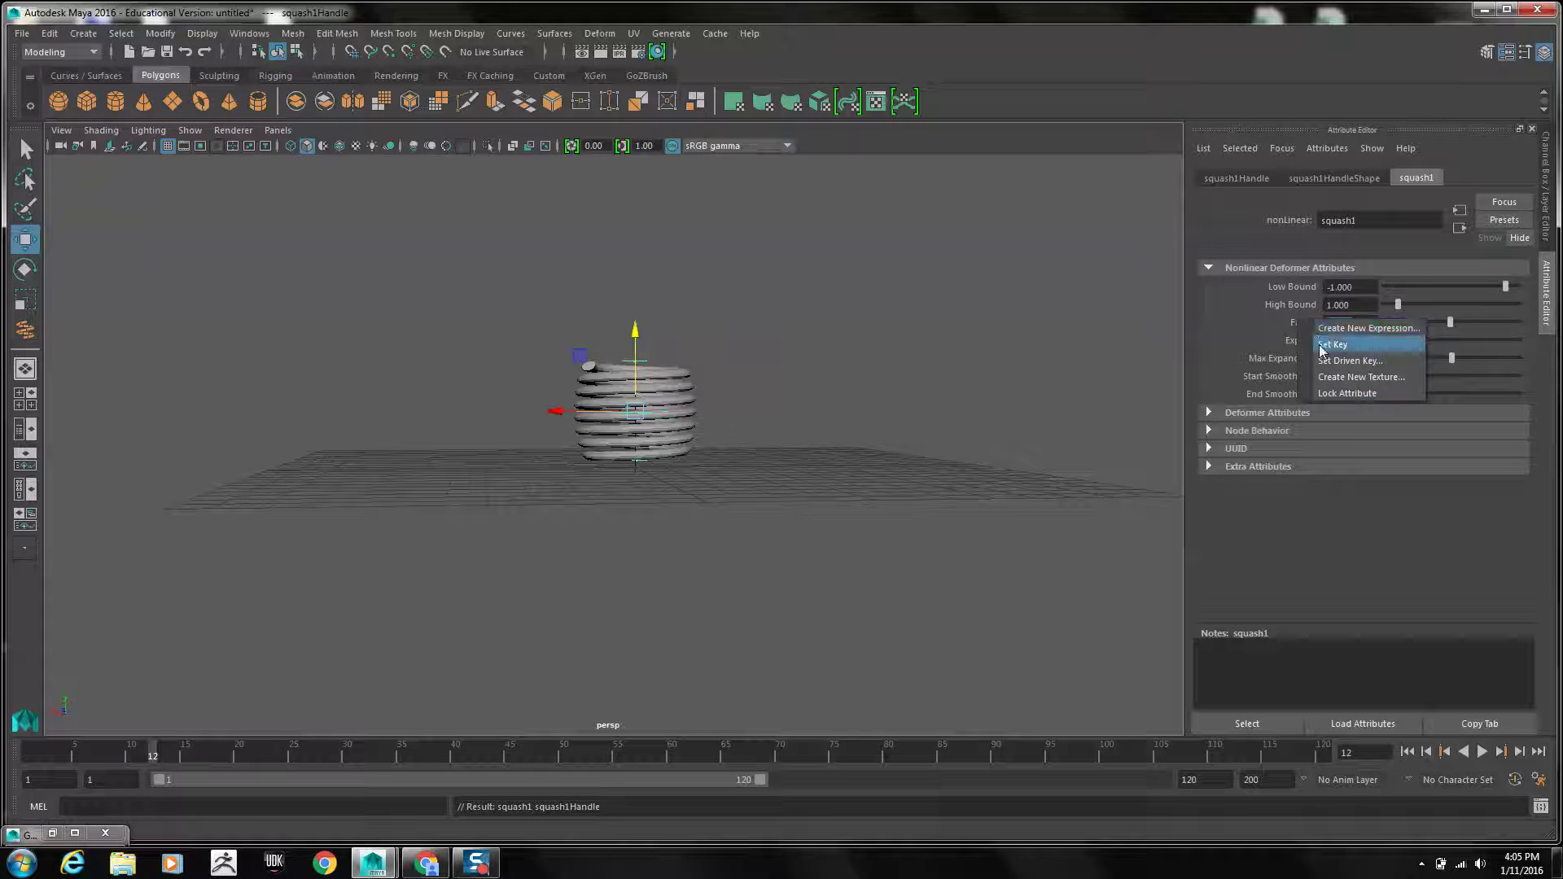
left_click(1321, 350)
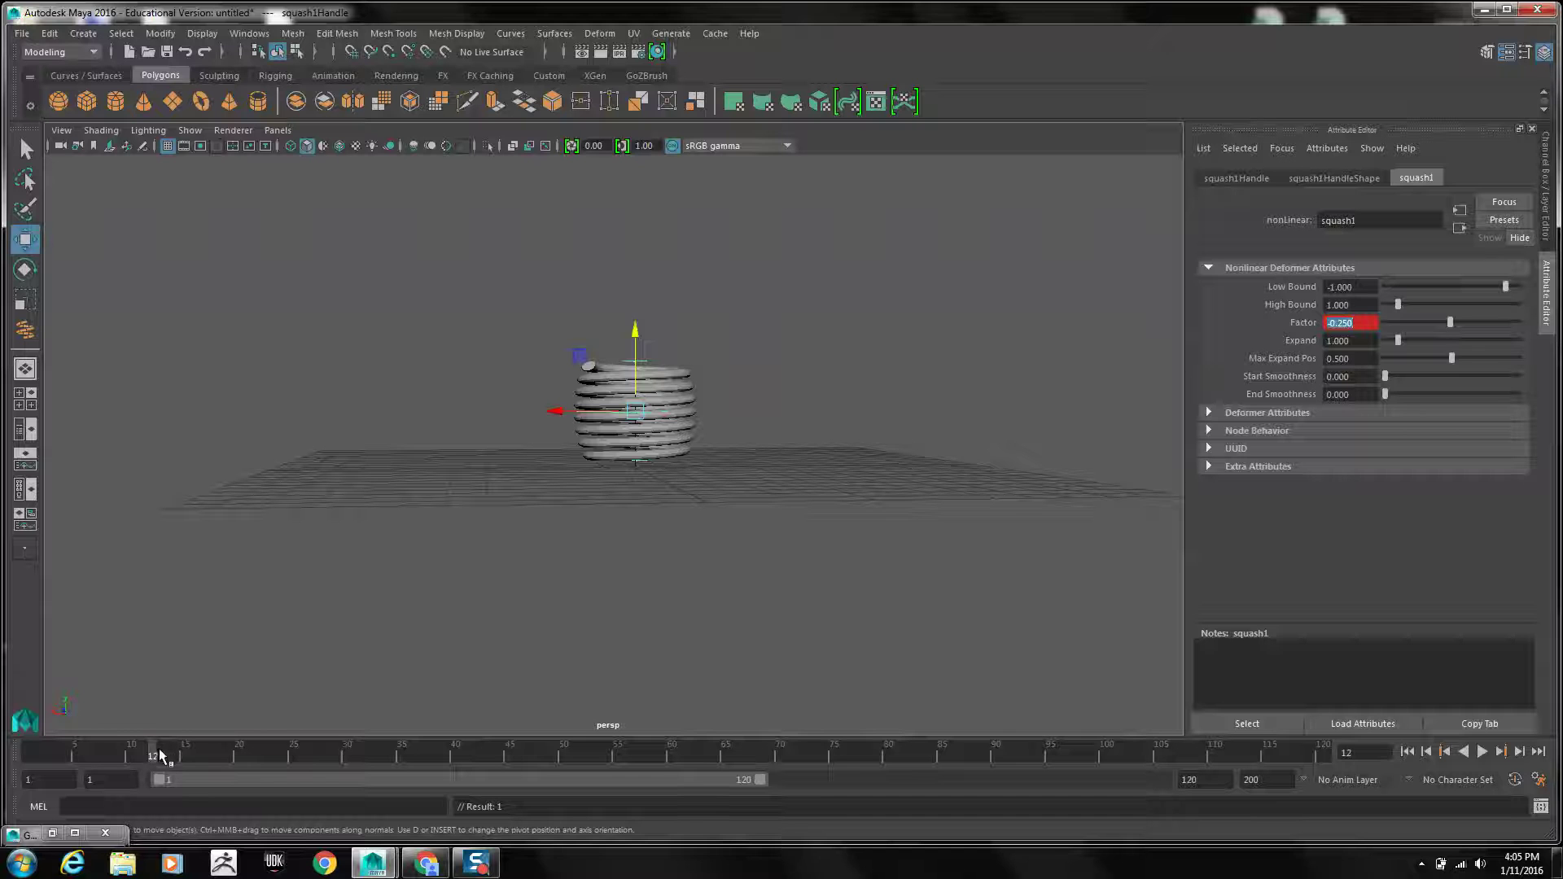
Set the squash1 factor to 0 on frame 8 and key it
left_click_drag(161, 756, 124, 759)
key("alt+v")
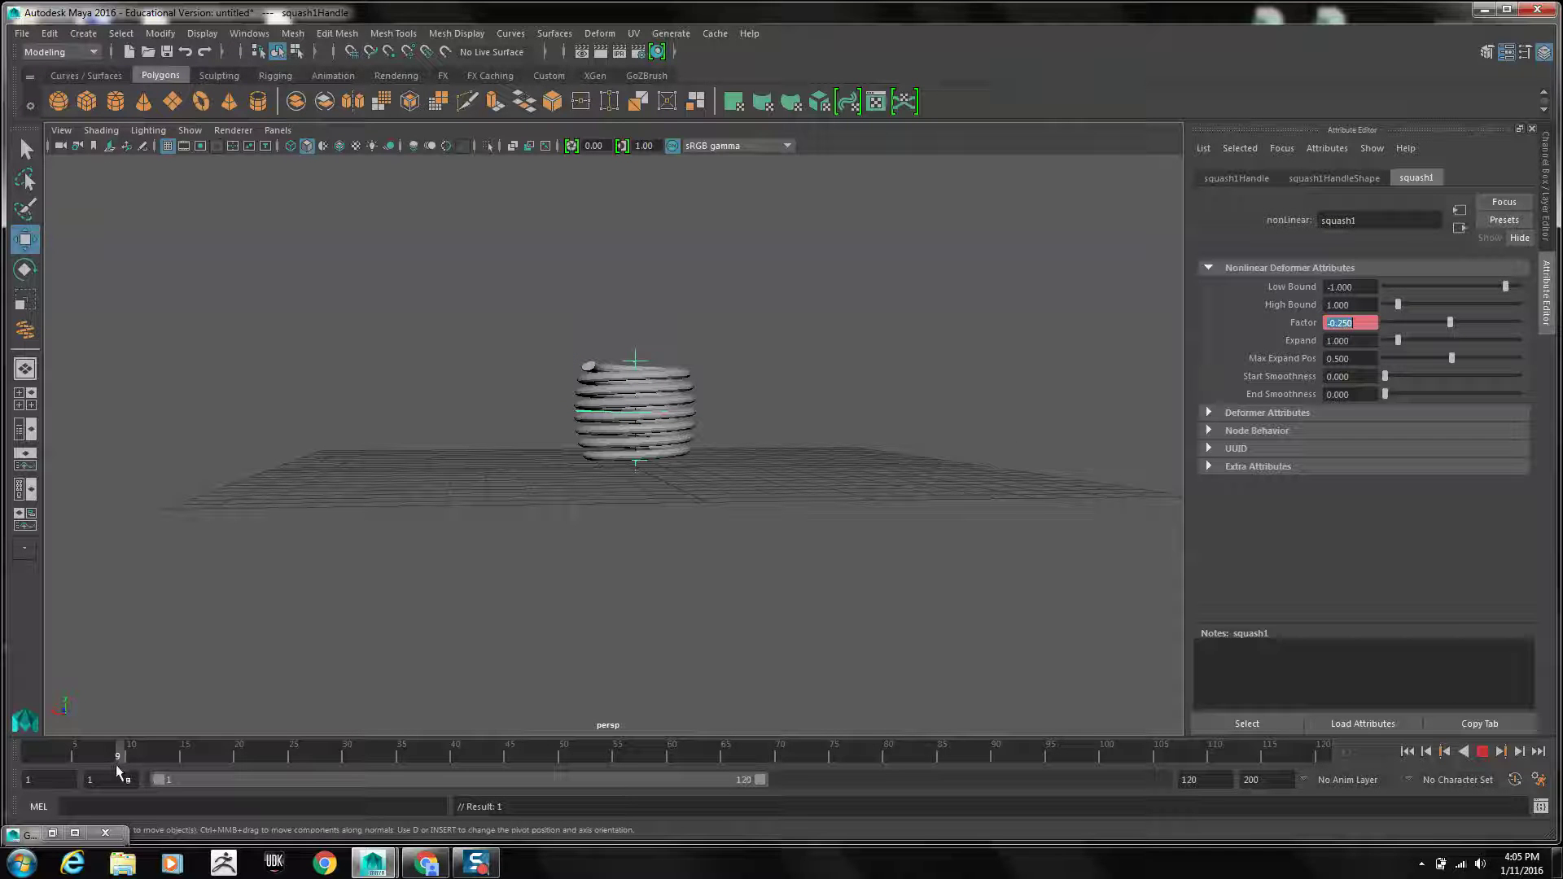
left_click(106, 755)
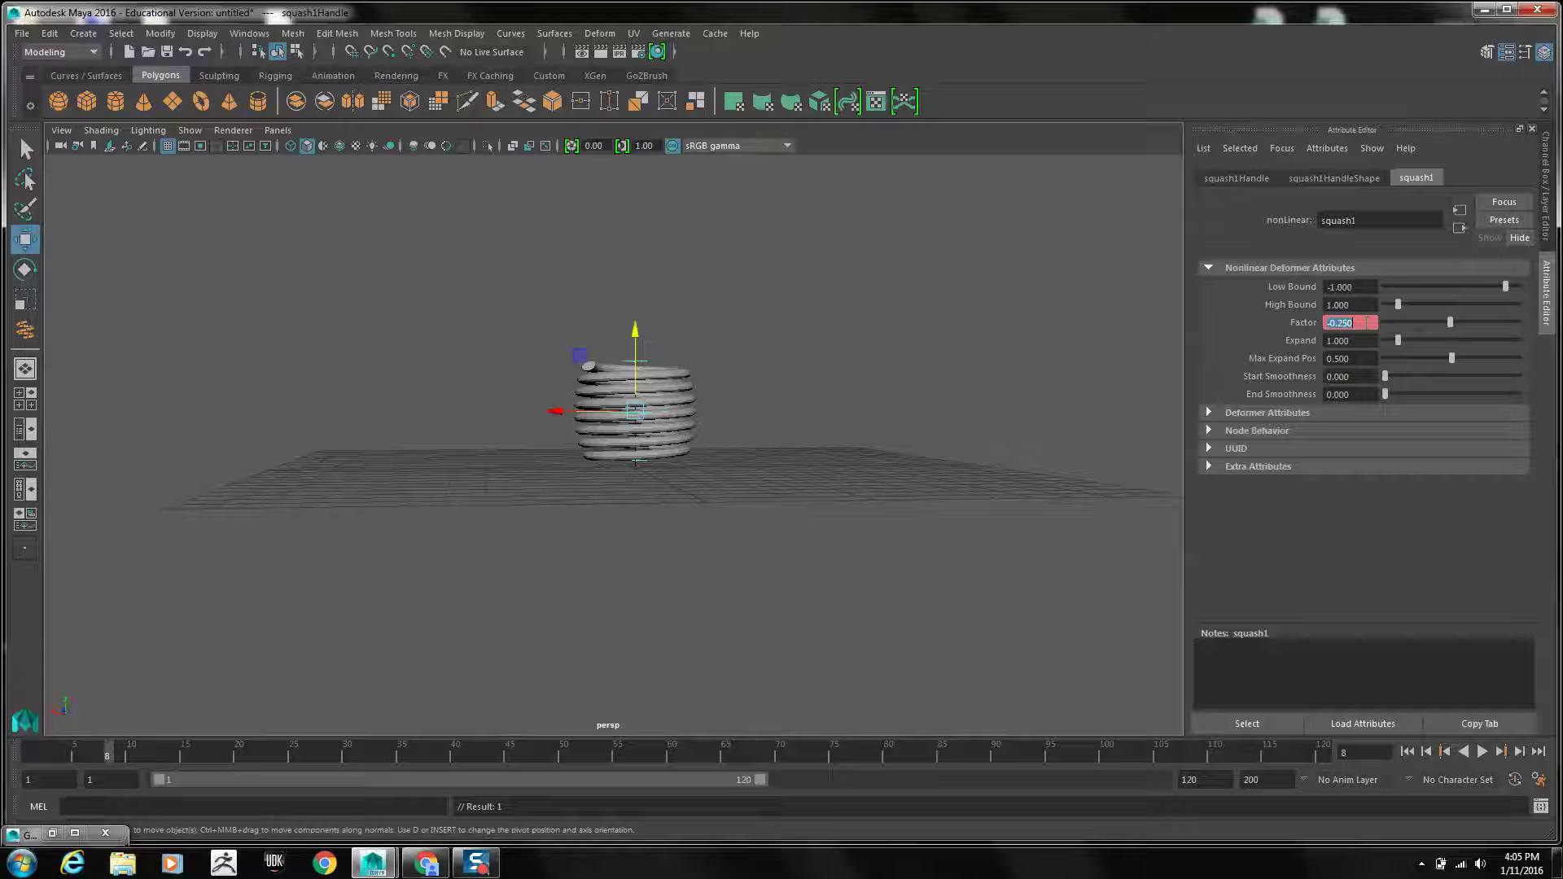
type("0")
key("Return")
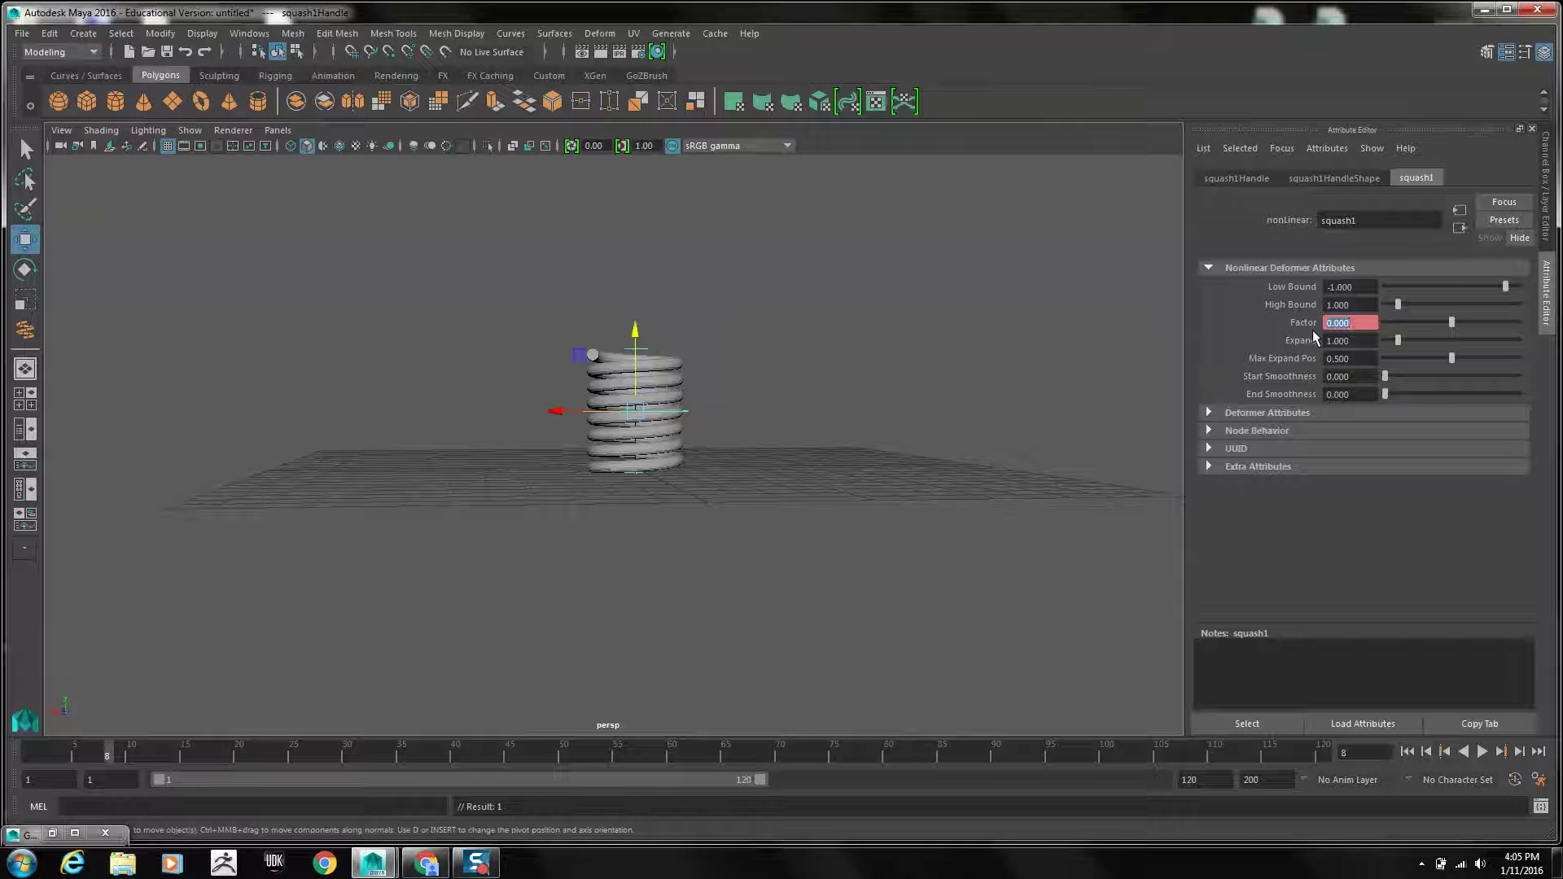
right_click(1312, 321)
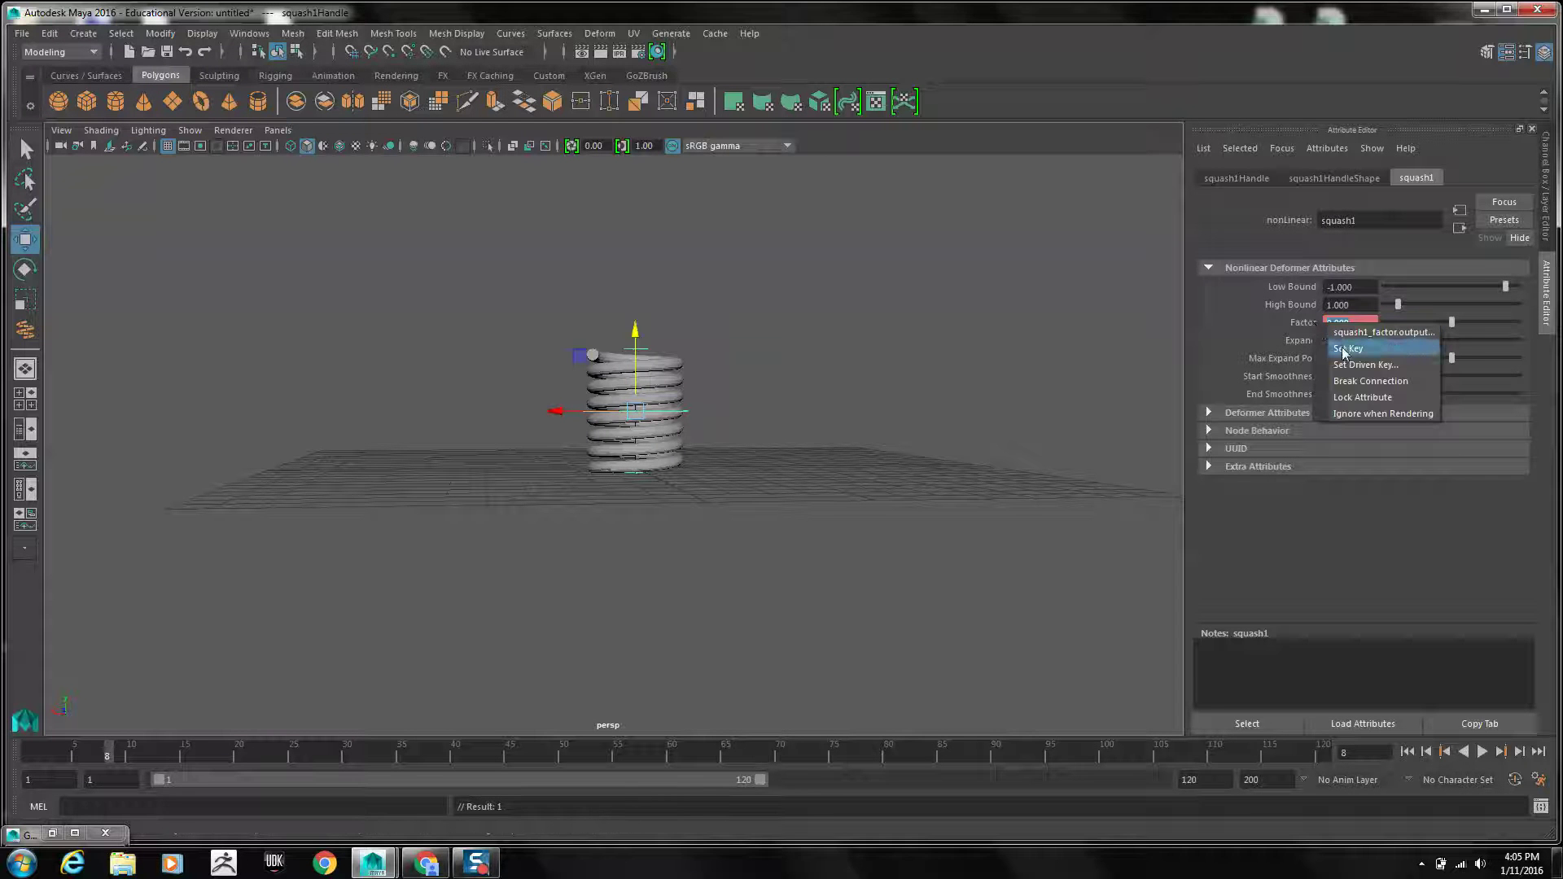
left_click(1343, 346)
Set the squash1 factor to 0 on frame 17, key it, and scrub back through the squash to frame 12
left_click(180, 749)
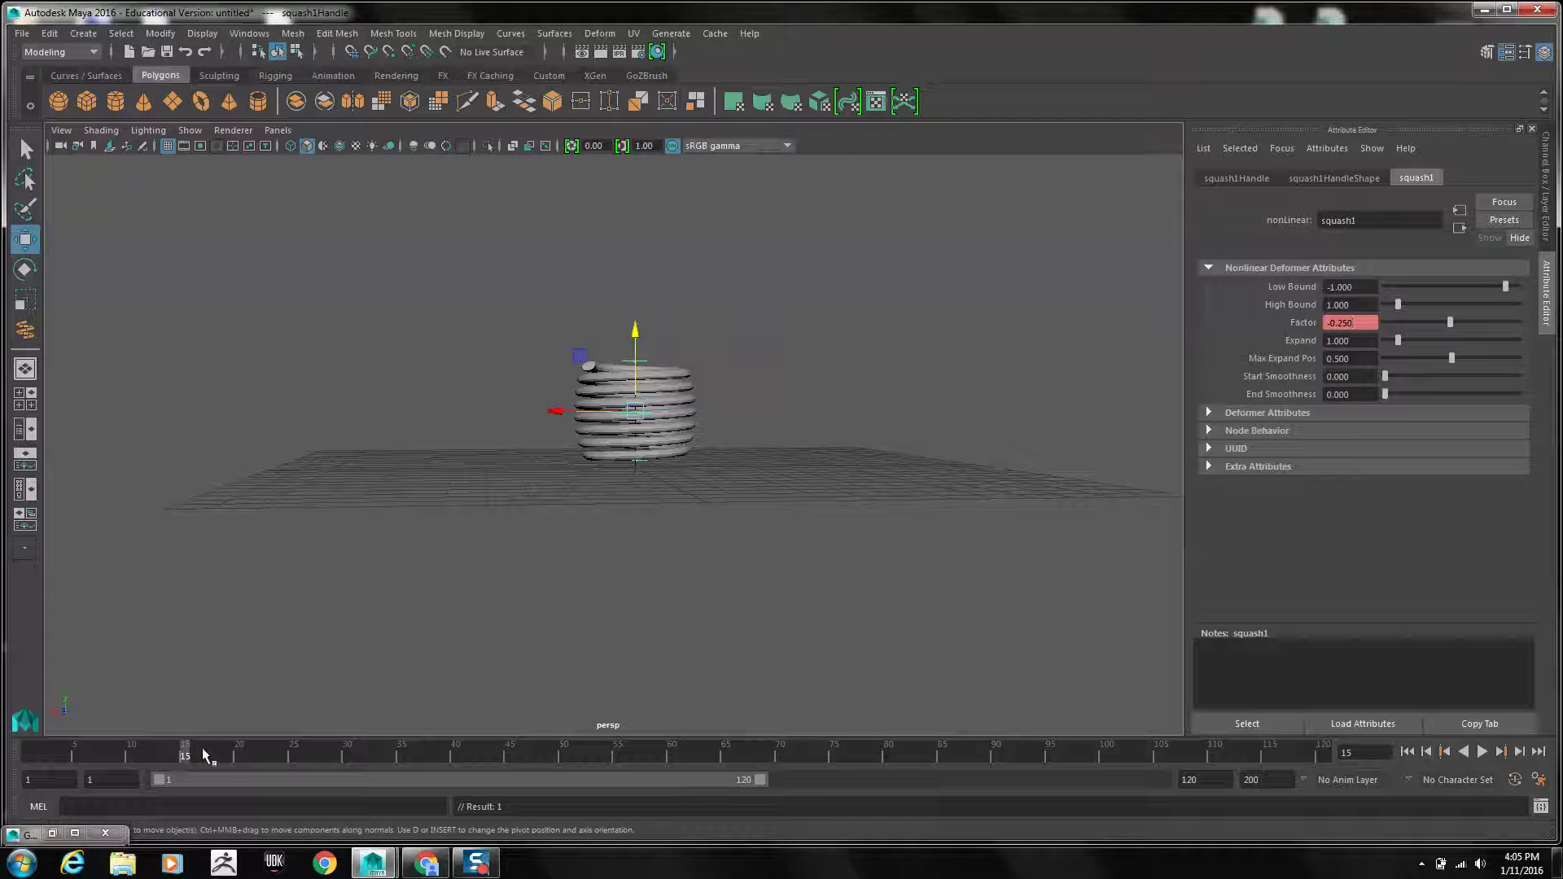
left_click(202, 748)
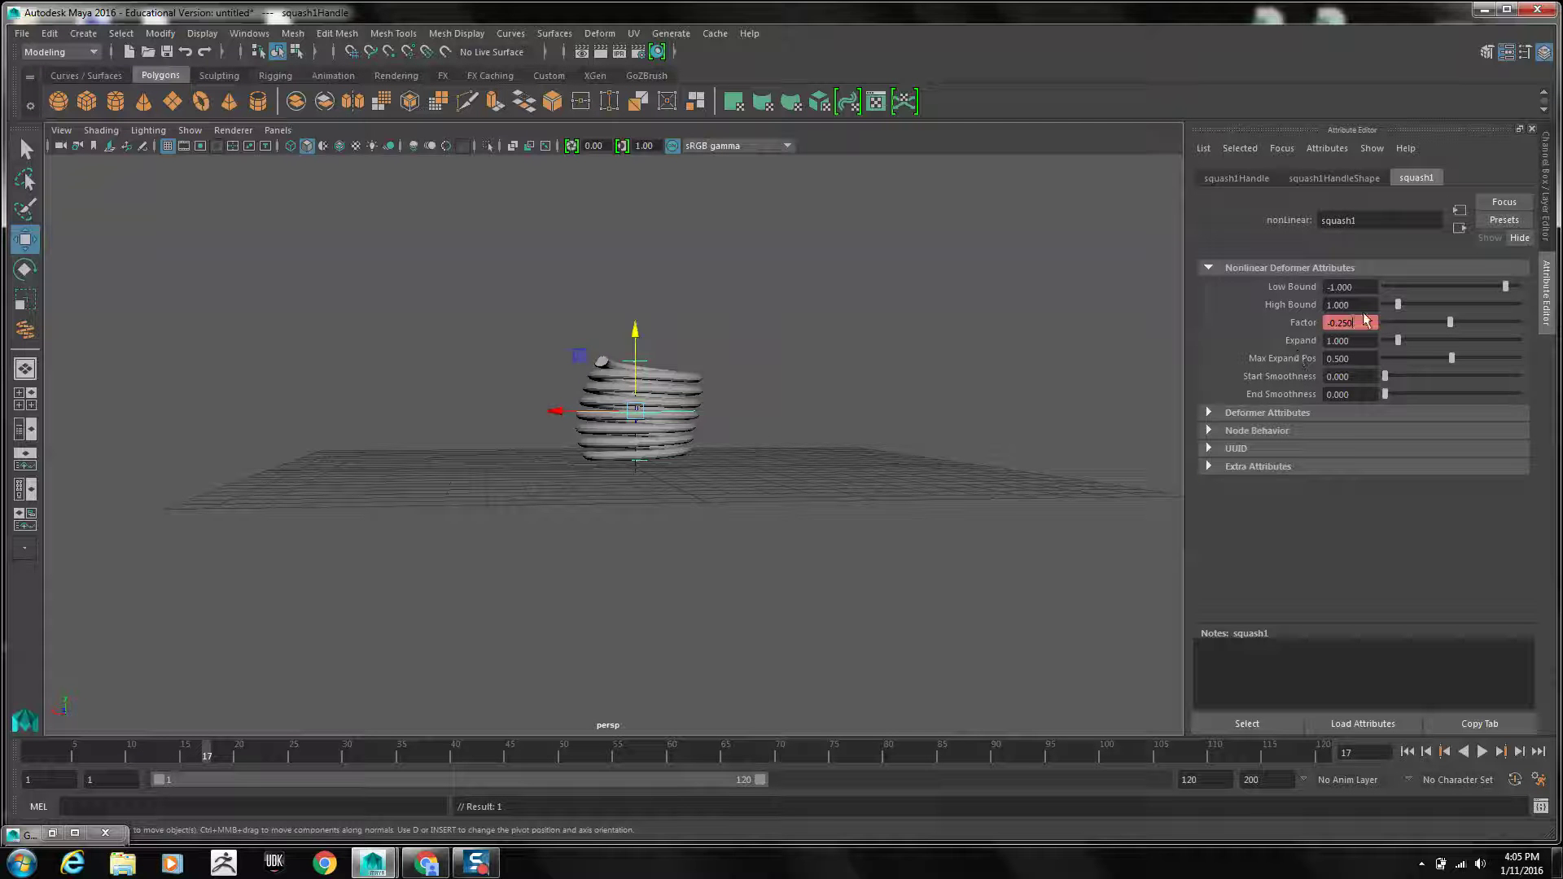
left_click_drag(1348, 324, 1303, 329)
key("Return")
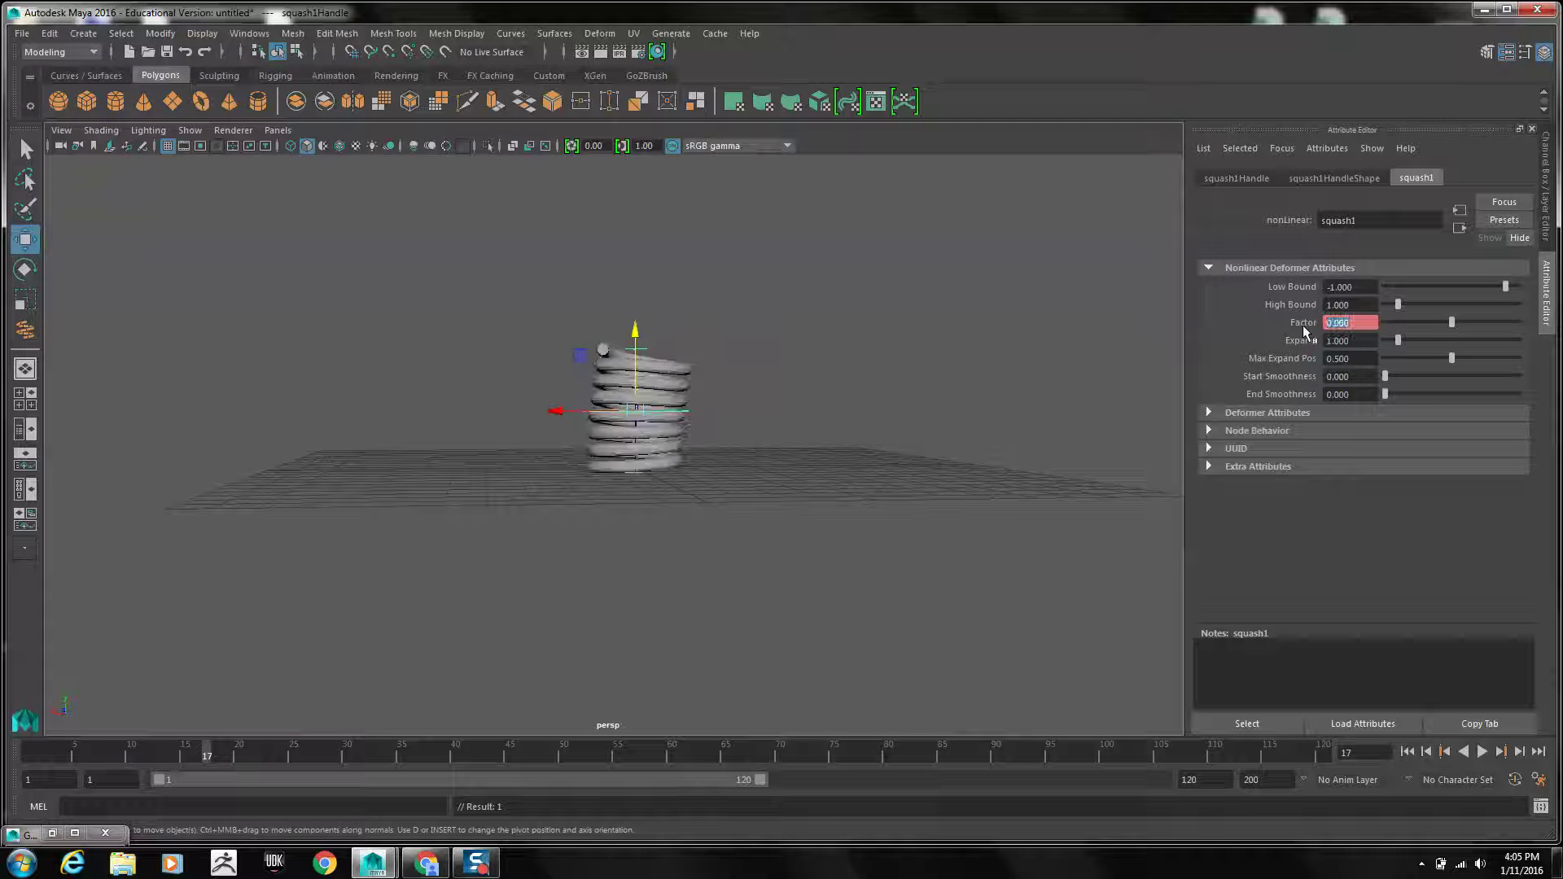
right_click(1305, 329)
left_click(1343, 353)
left_click_drag(55, 755, 152, 778)
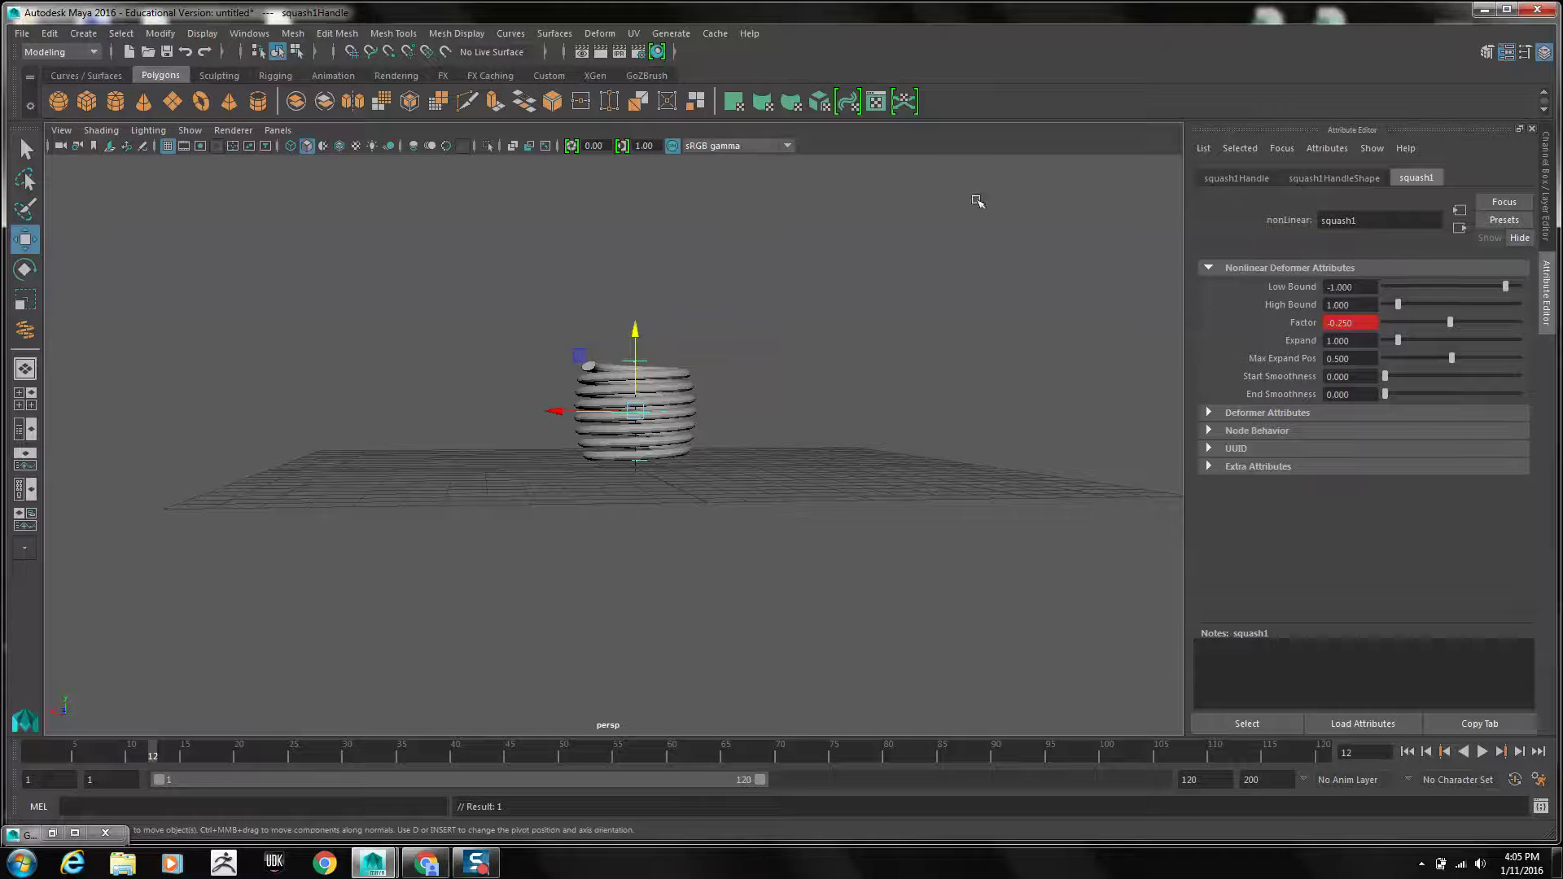
Lower the squash1 handle to about 1.075 in Y and scrub through the spring animation, stopping on frame 12
left_click(1244, 180)
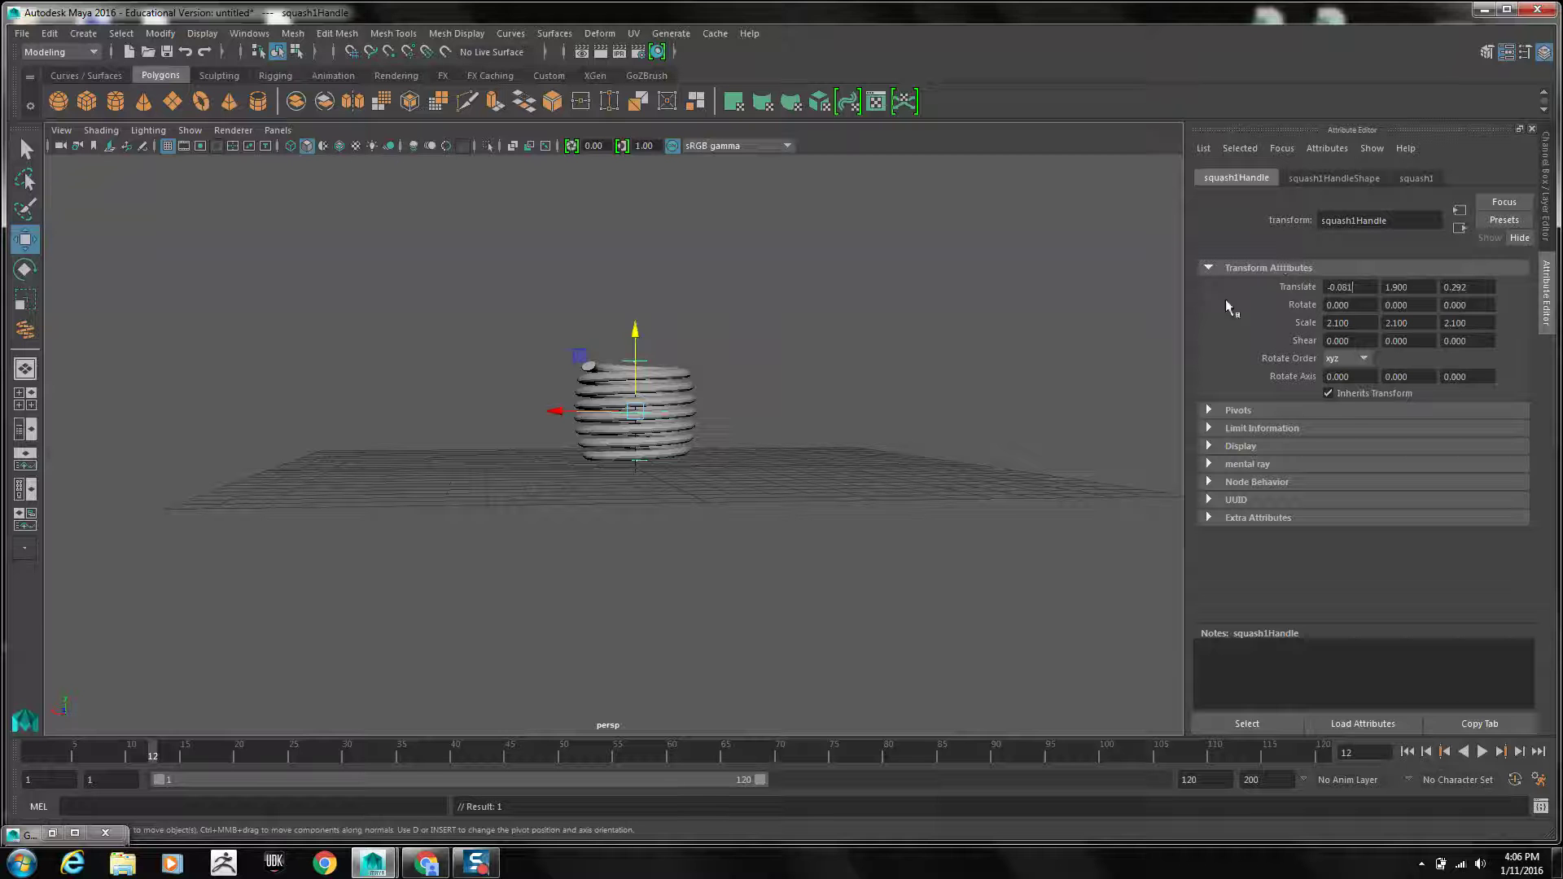
left_click_drag(634, 333, 632, 358)
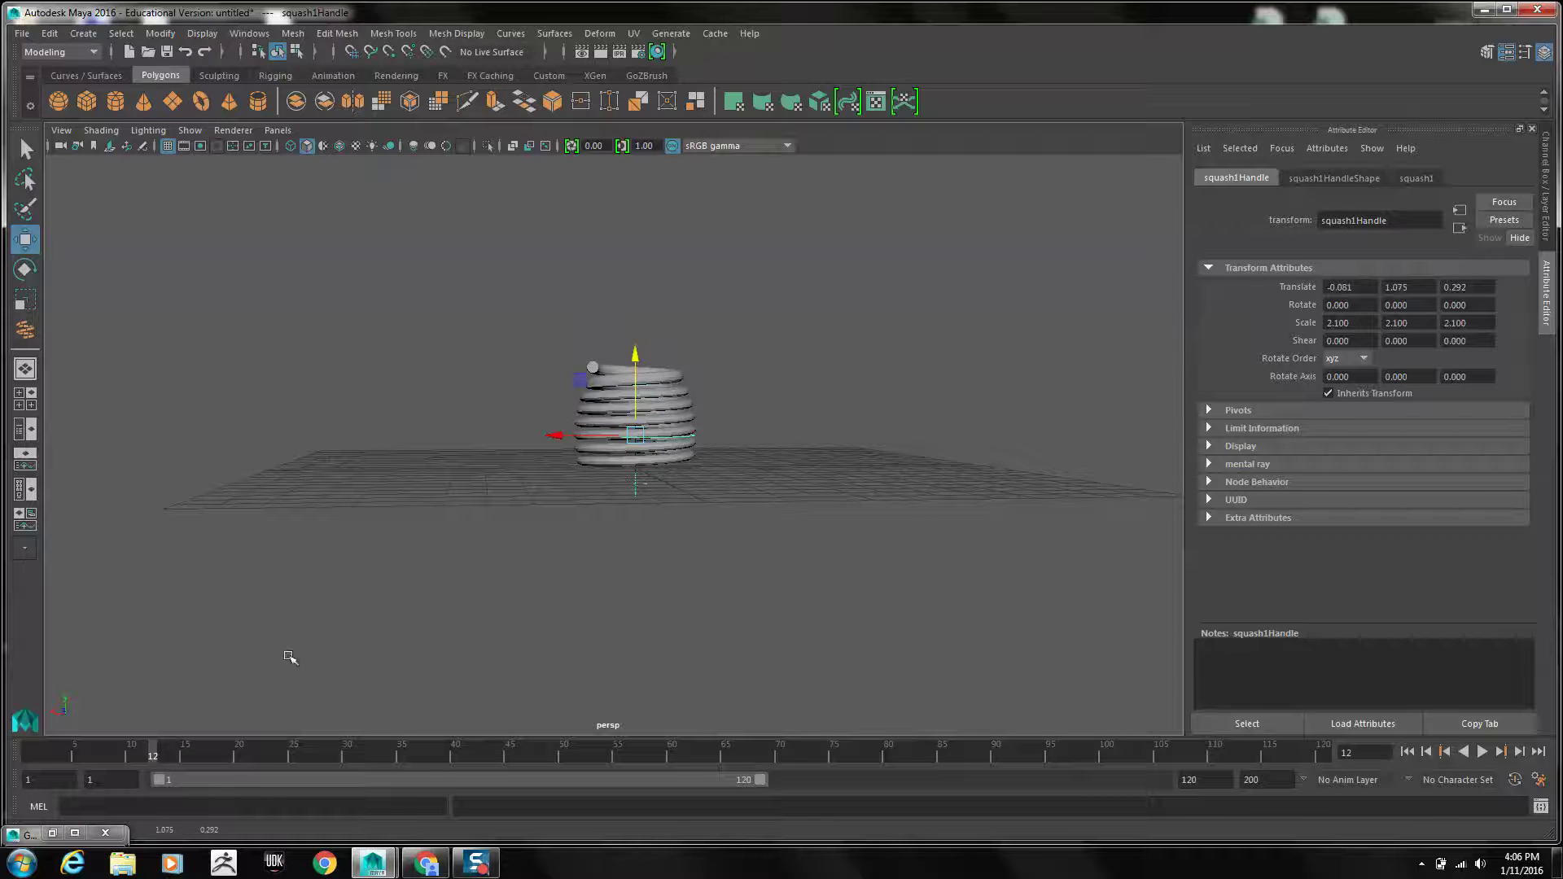
key("alt+v")
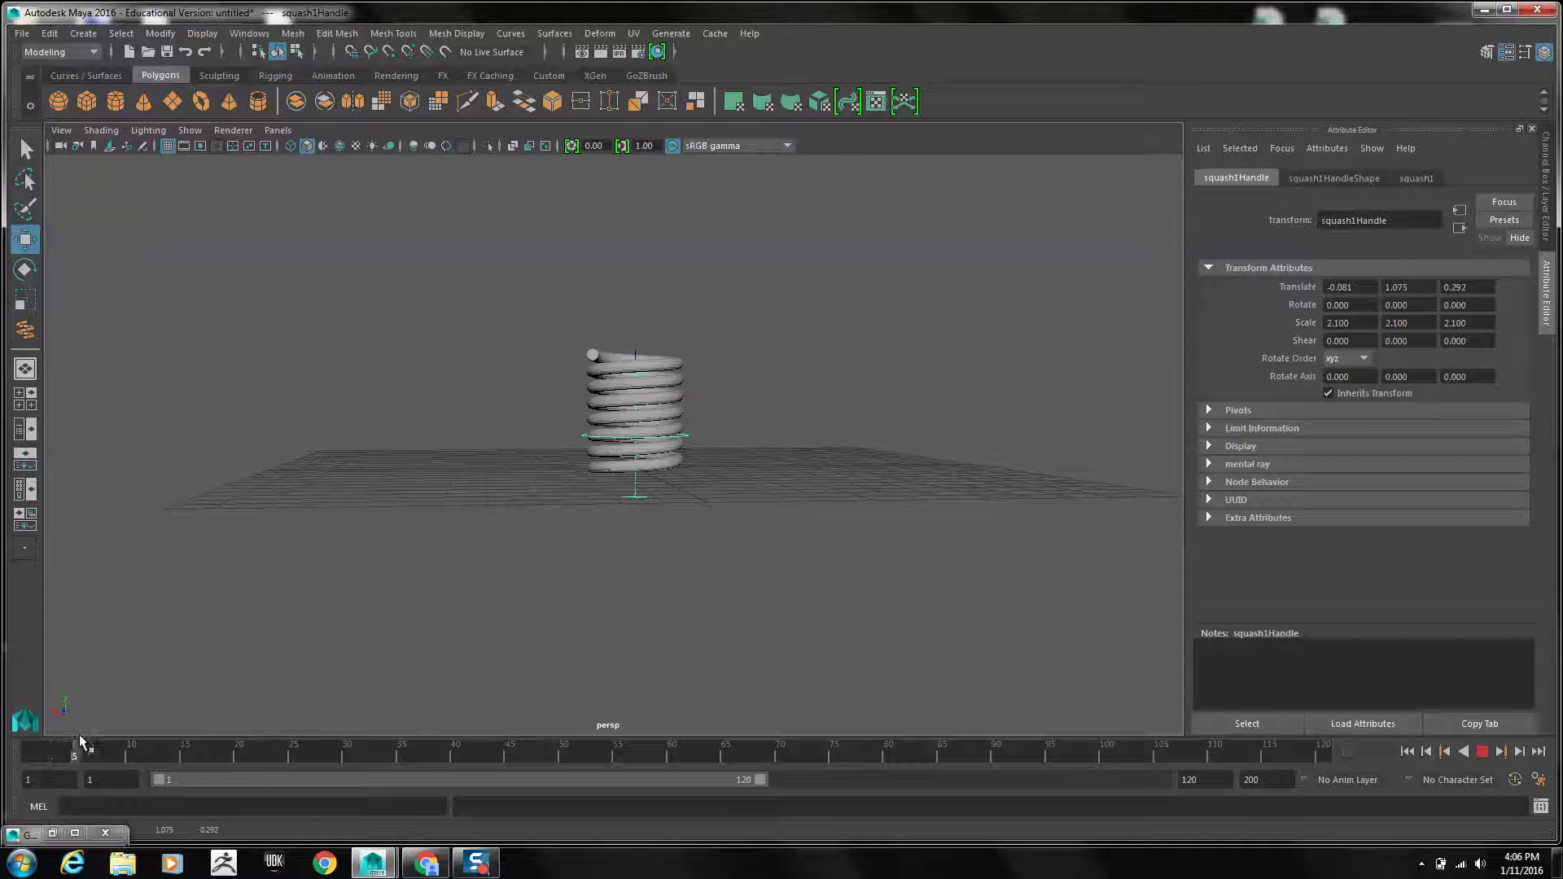
left_click_drag(157, 745, 338, 755)
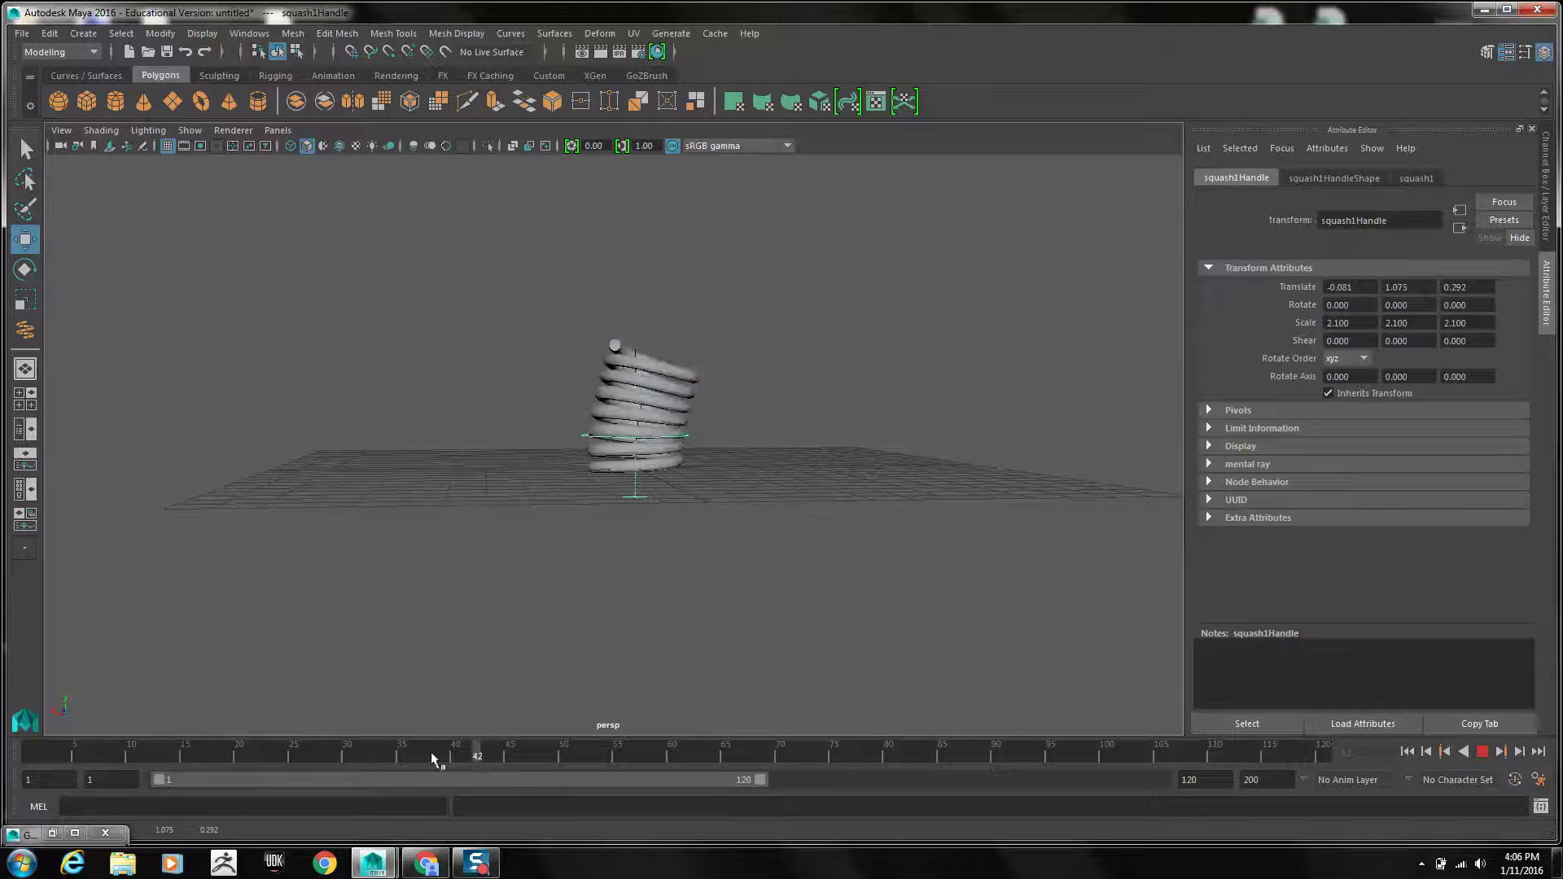
left_click(65, 750)
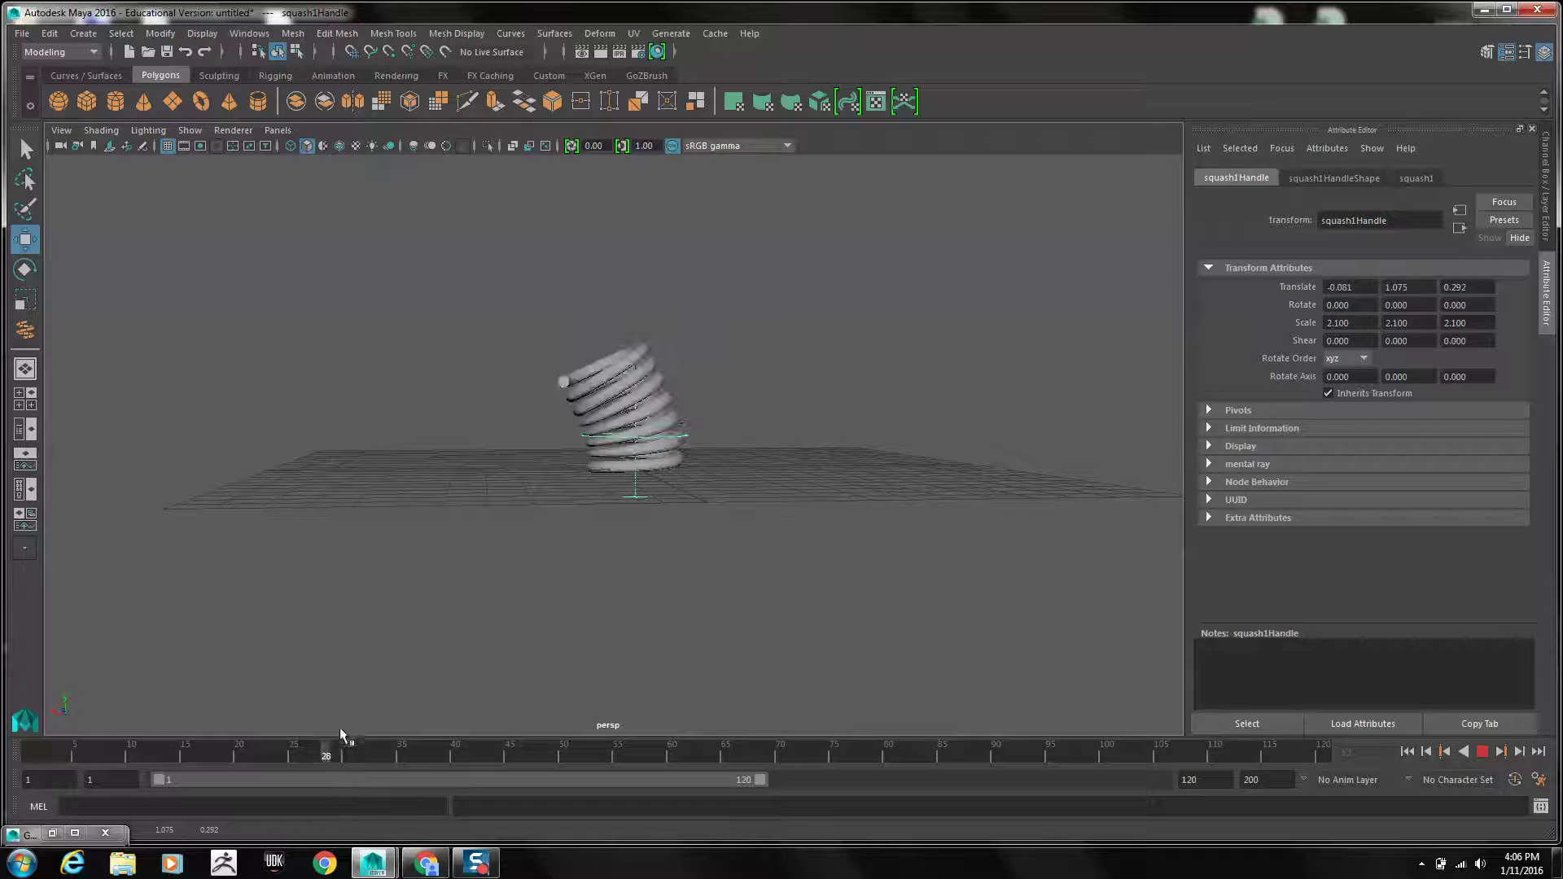
left_click(382, 744)
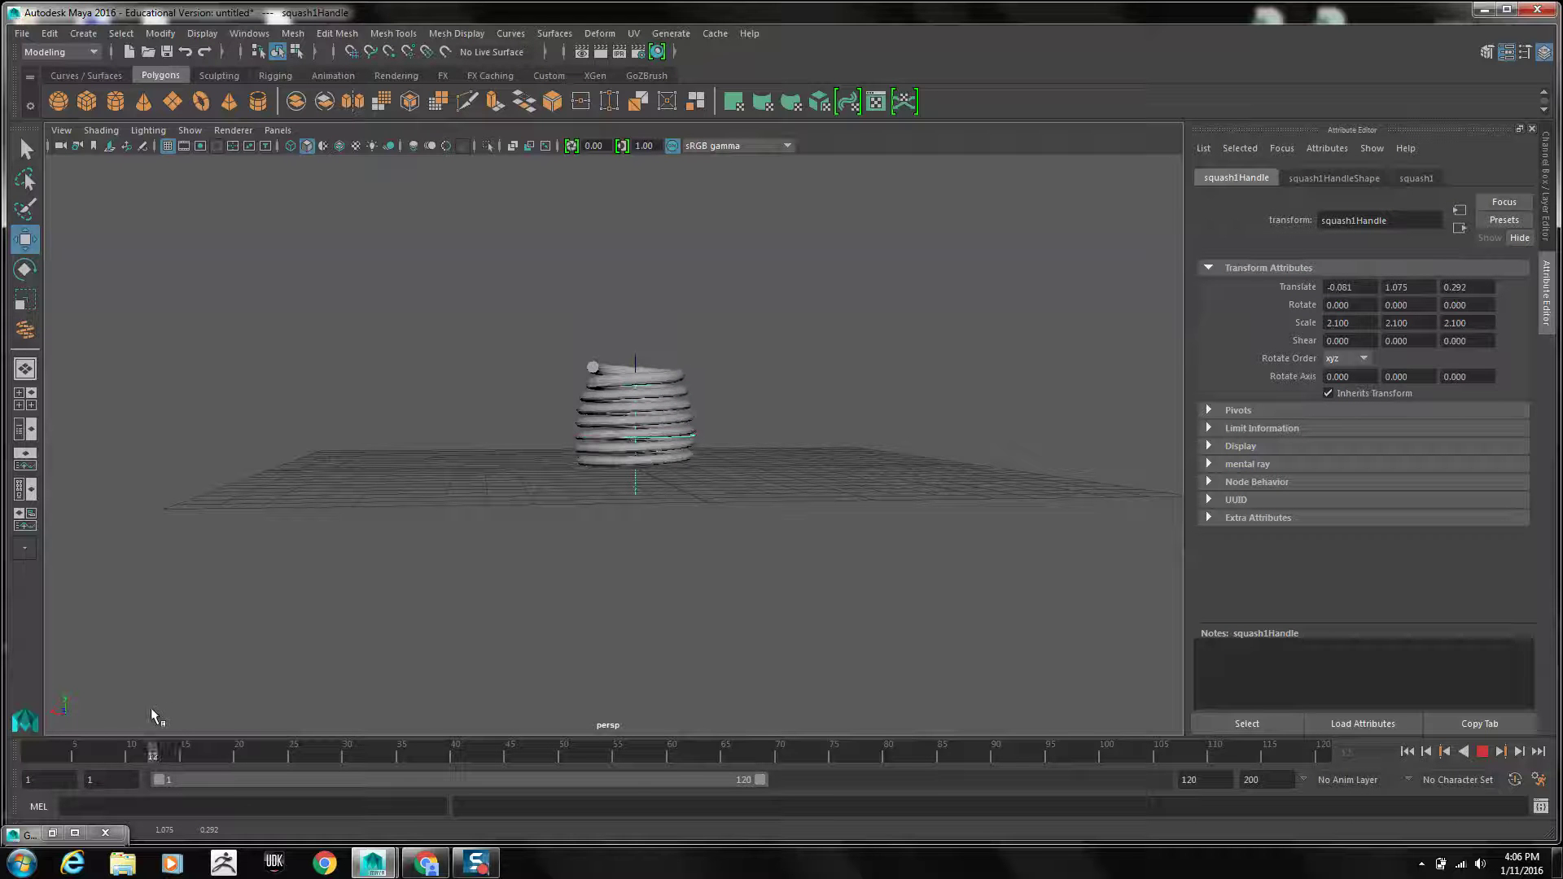
key("Escape")
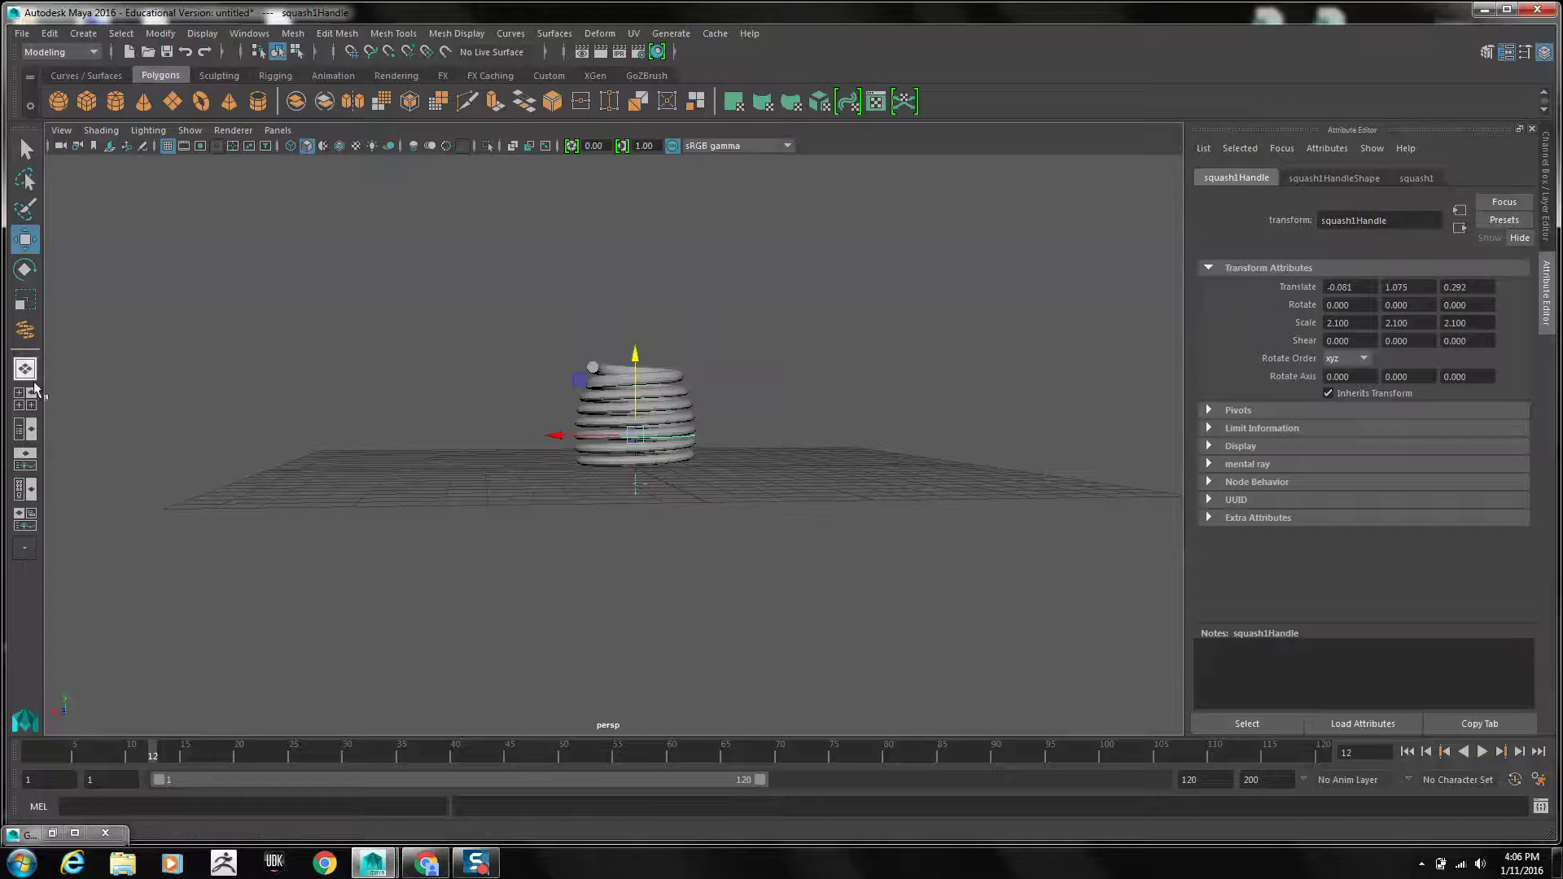
In a four-view layout, create a polygon sphere centred on the spring, raise it to about 5.149 in Y, and key its translation on frame 12
left_click(24, 398)
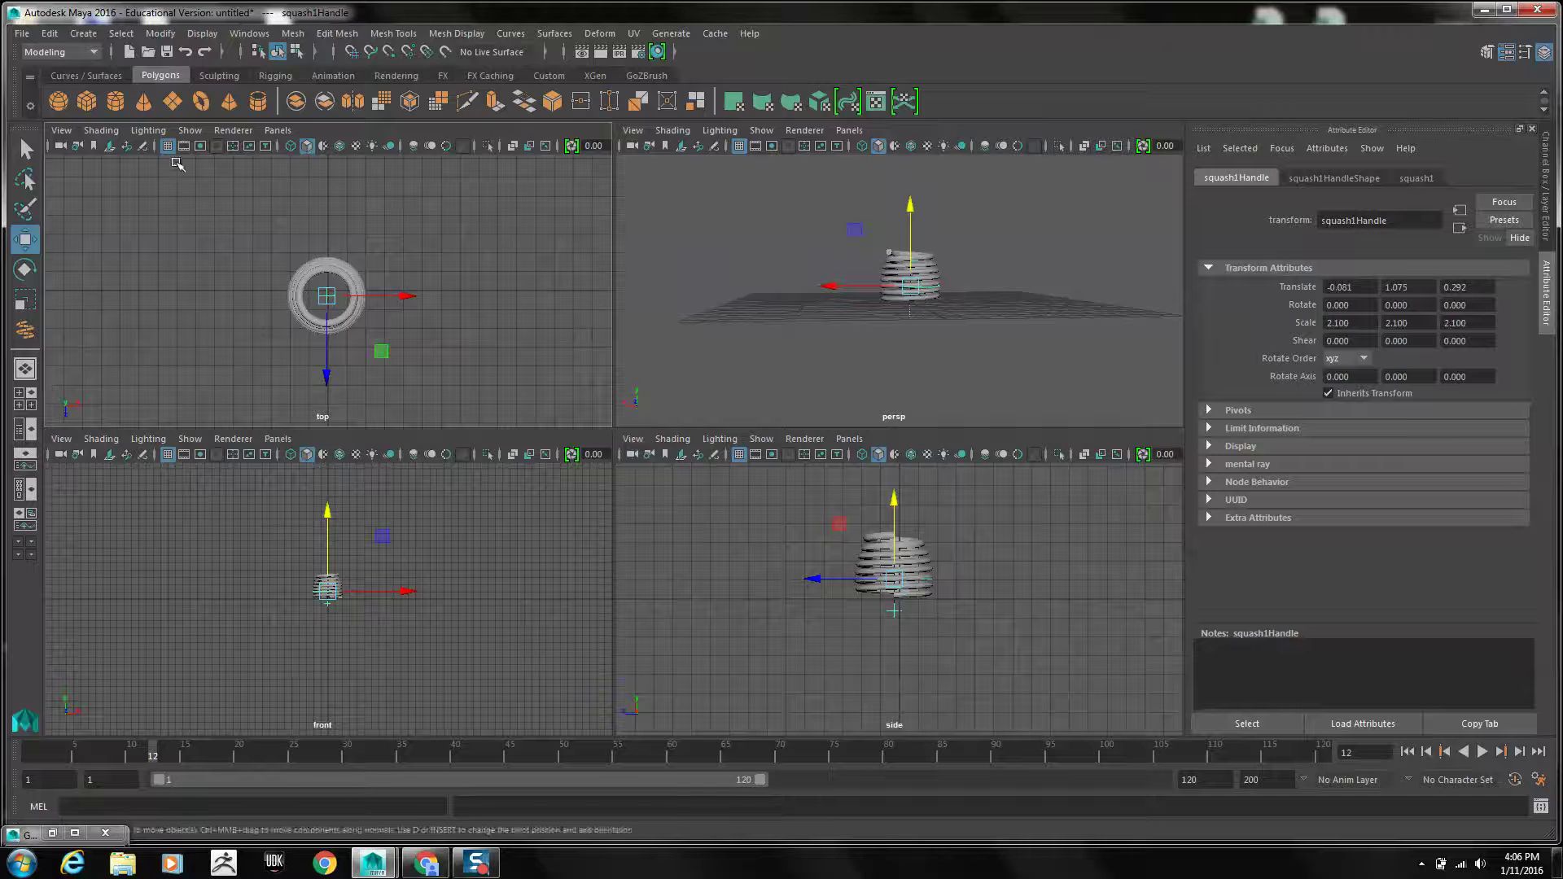
left_click(58, 101)
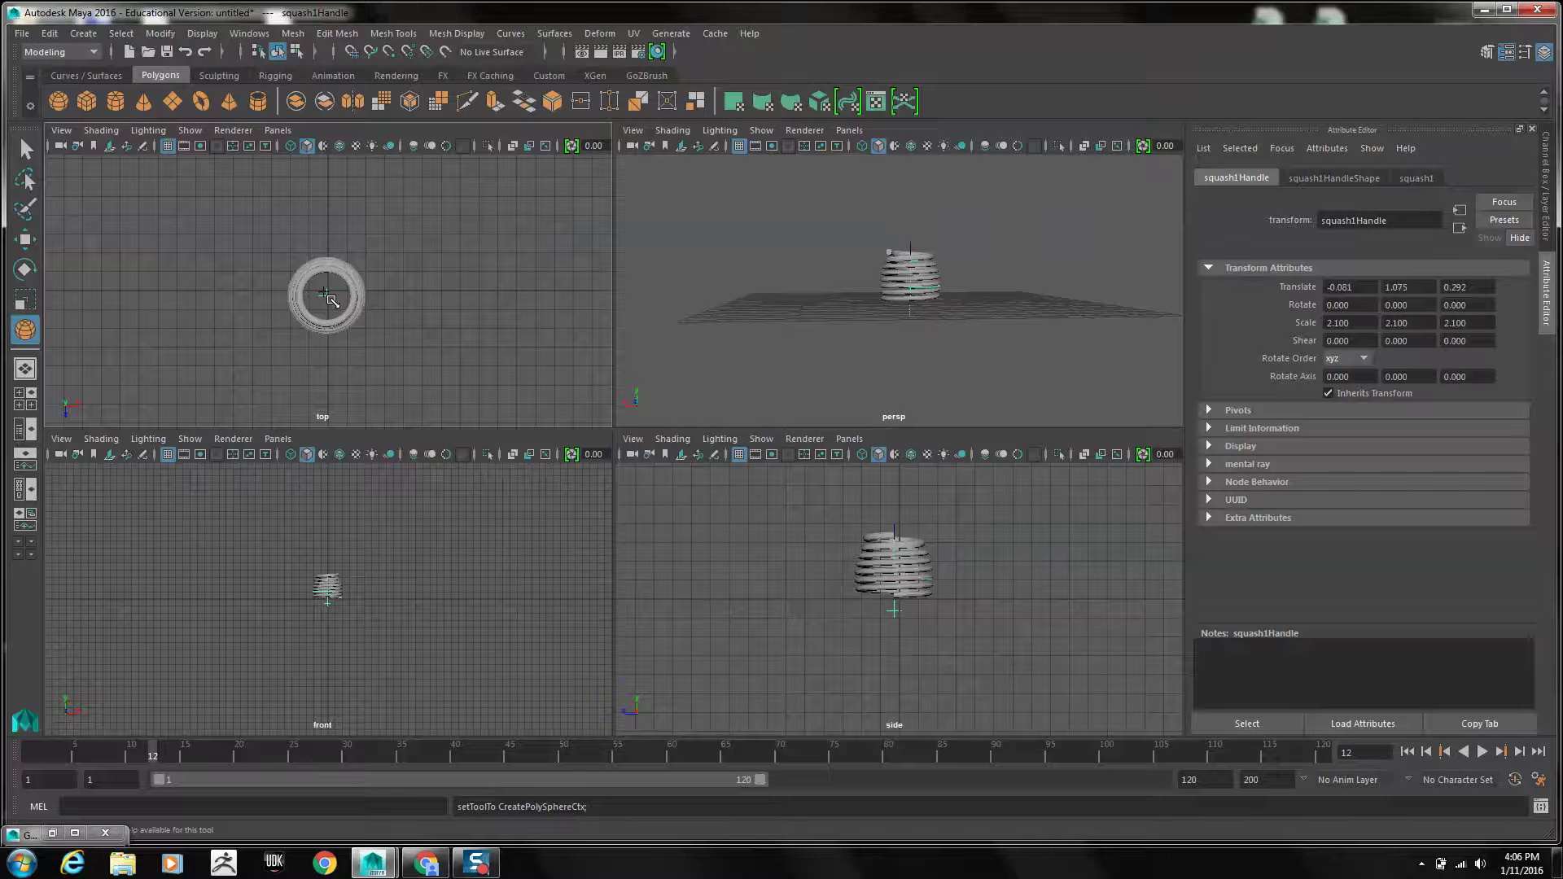
left_click_drag(326, 296, 377, 280)
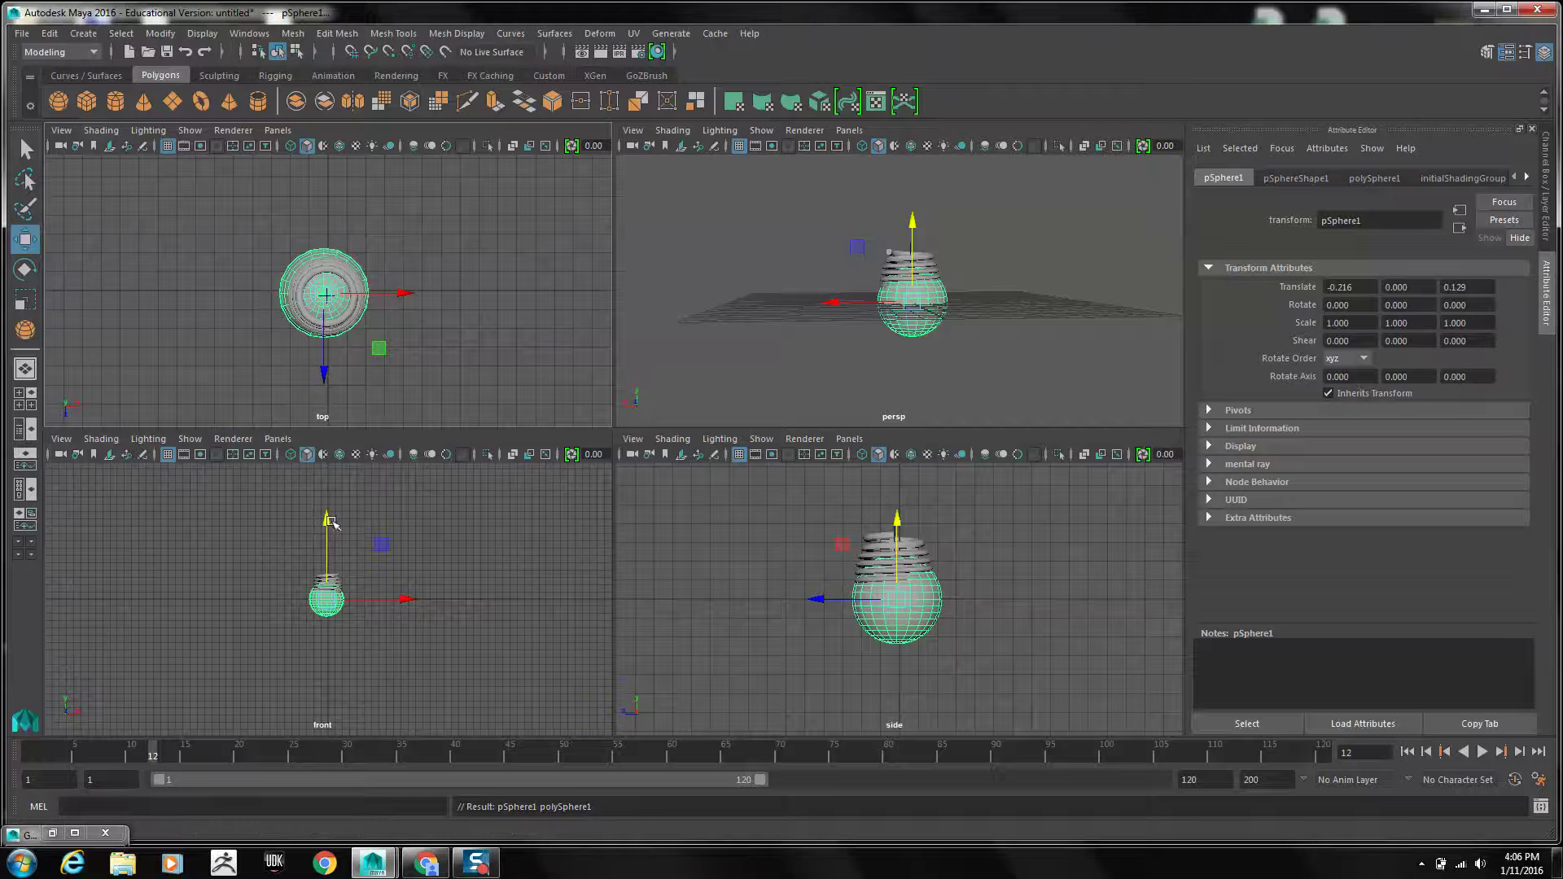
left_click_drag(330, 522, 346, 488)
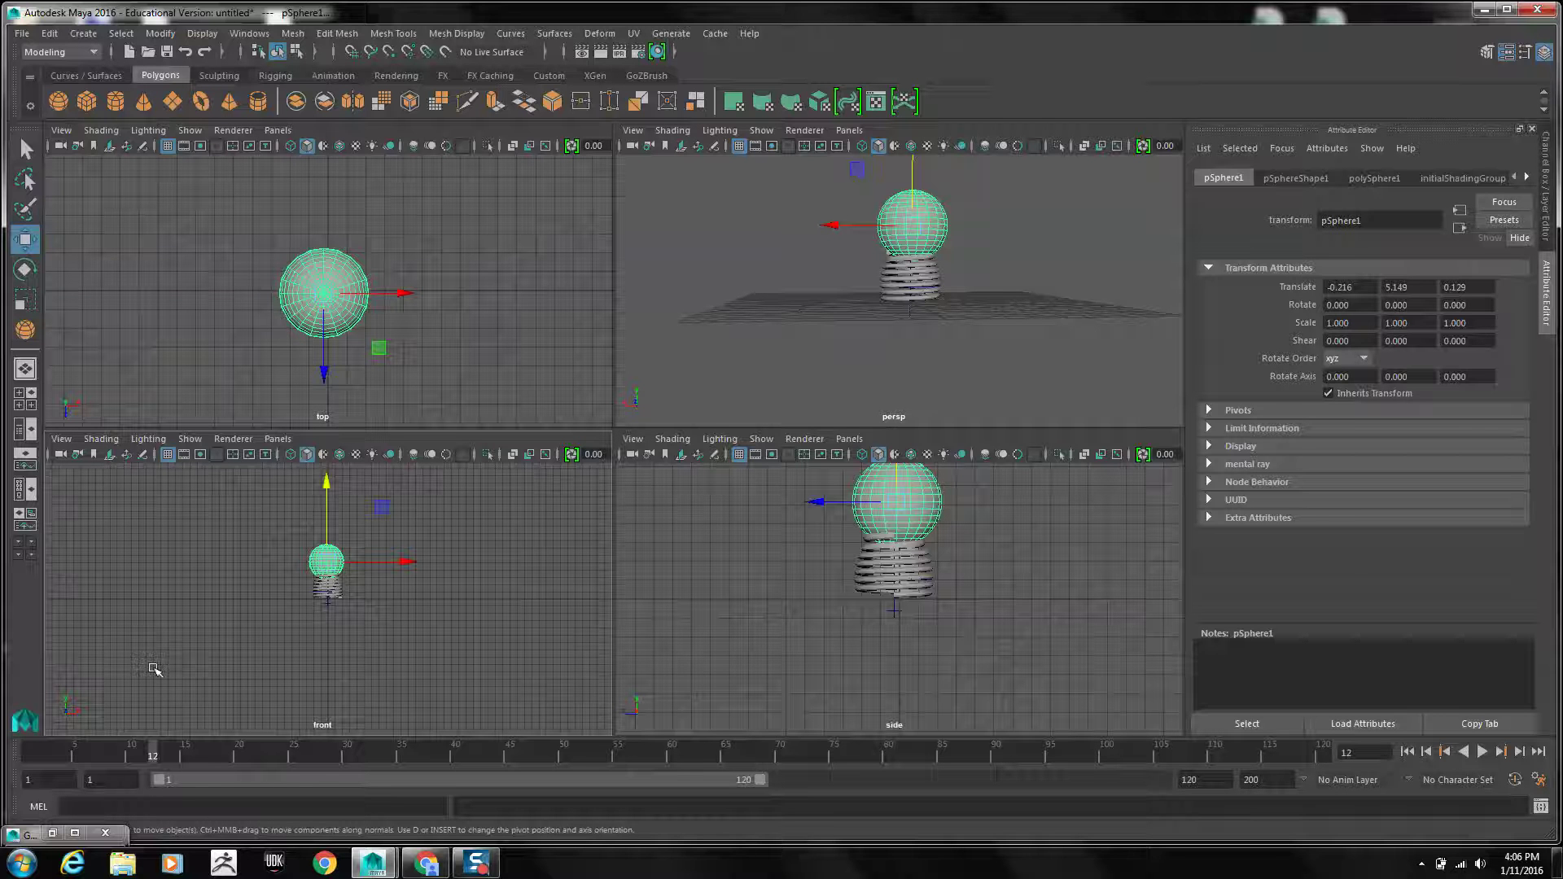
key("shift+w")
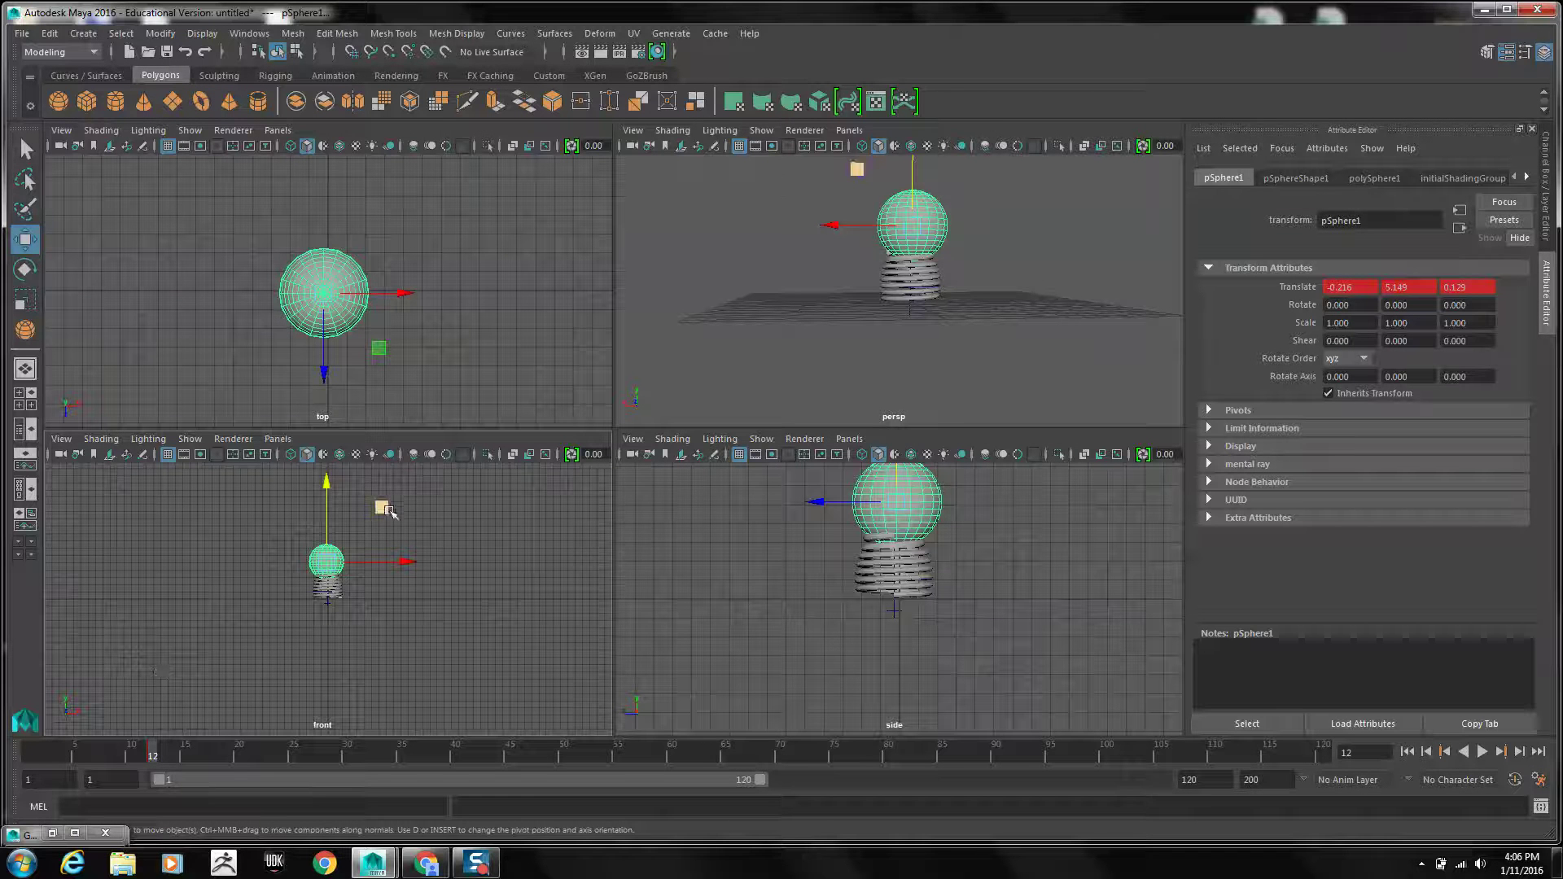
Try moving the sphere to about -3.350 in X and 10.635 in Y on frame 12 without keying, and scrub through the timeline
left_click_drag(384, 510, 368, 474)
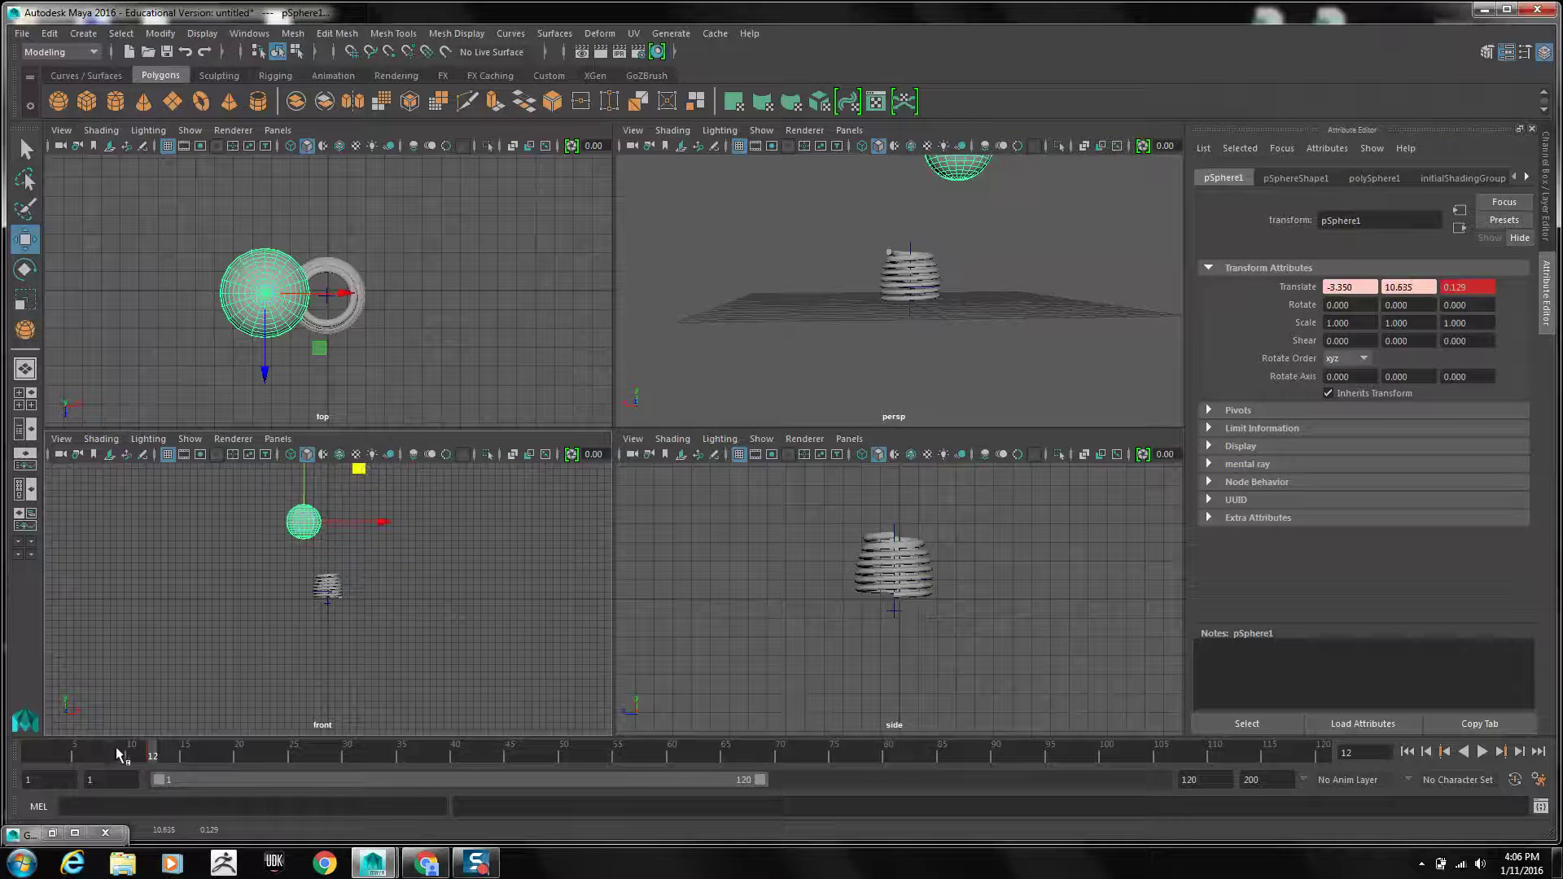
key("alt+v")
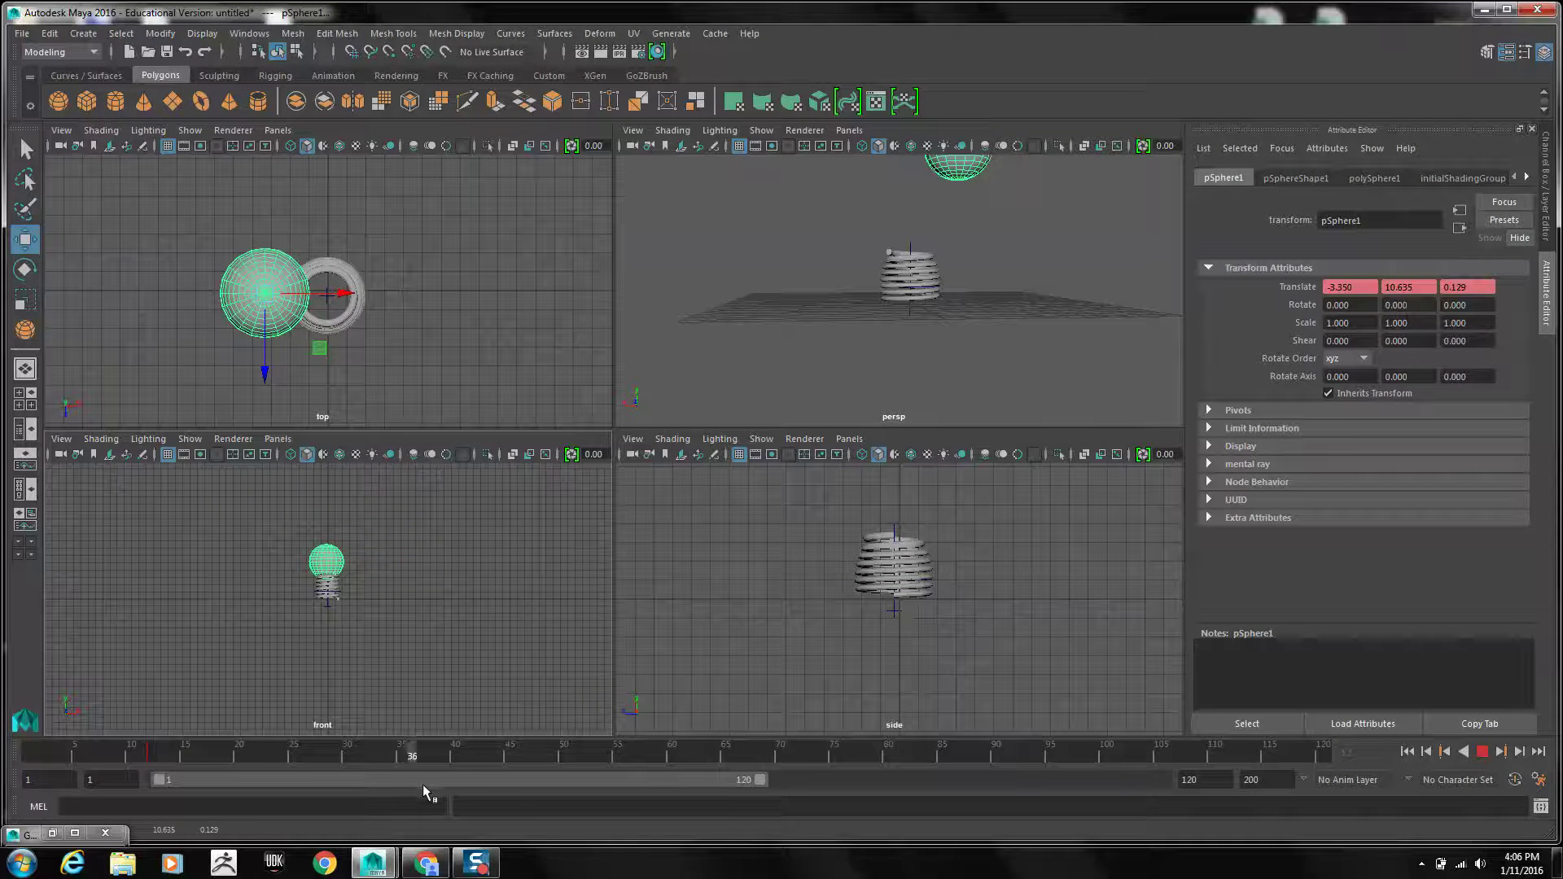
key("alt+v")
left_click(152, 761)
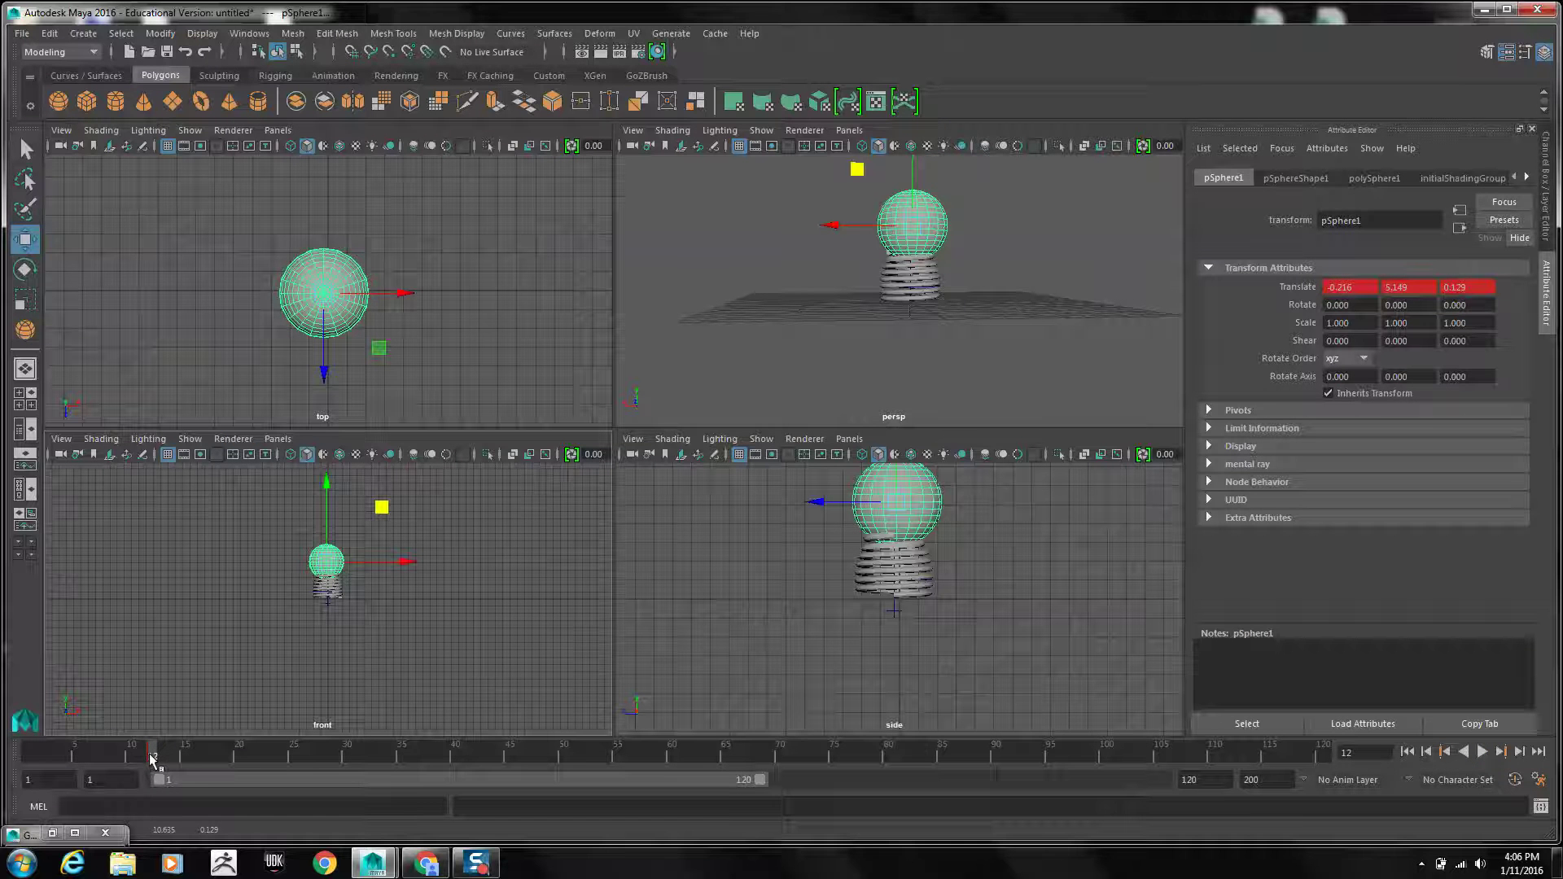
Deselect the sphere and scrub the animation to check how the spring moves beneath it
left_click(682, 412)
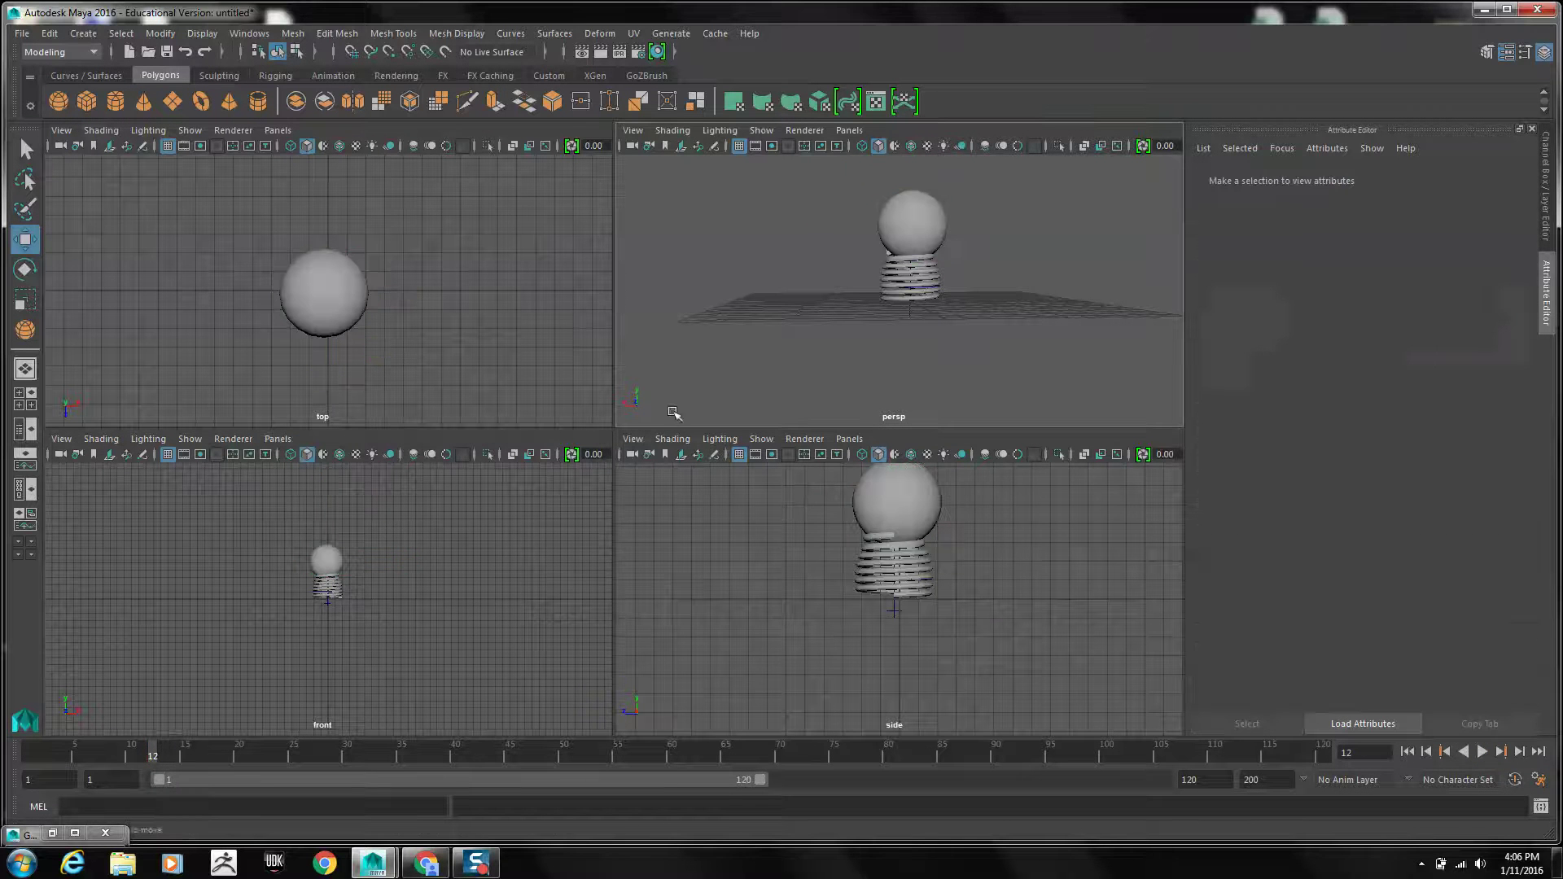
key("alt+v")
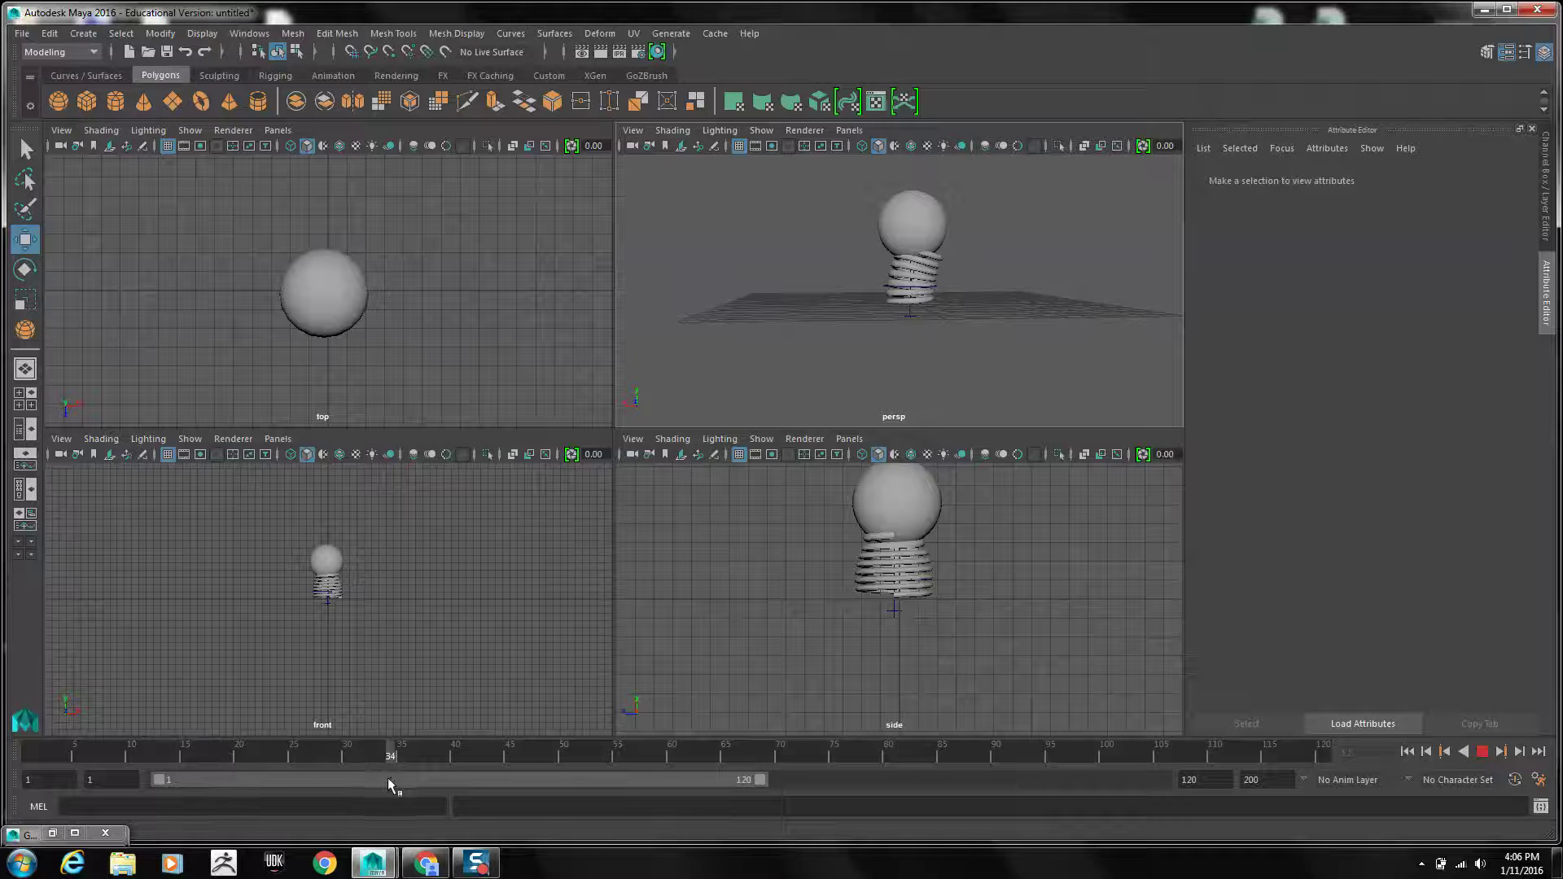
mouse_move(383, 753)
left_mouse_down()
mouse_move(2, 745)
mouse_move(186, 773)
mouse_move(166, 780)
left_mouse_up()
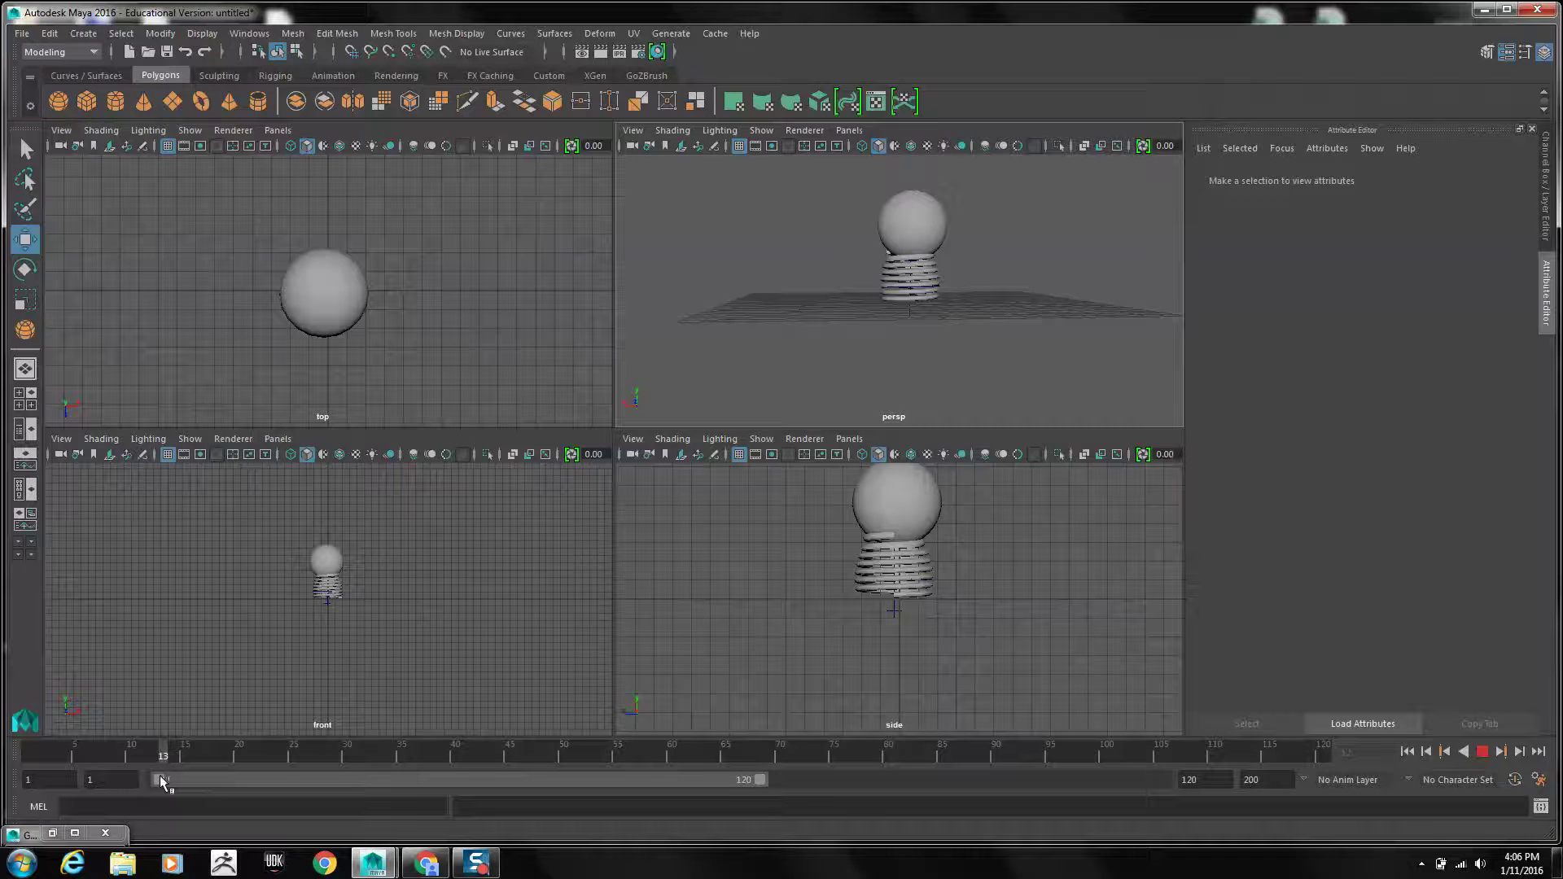
key("alt+v")
On frame 1, move the sphere up and away from the spring in X, to about 16.76 in Y, and key its translation
scroll(798, 329, "down", 3)
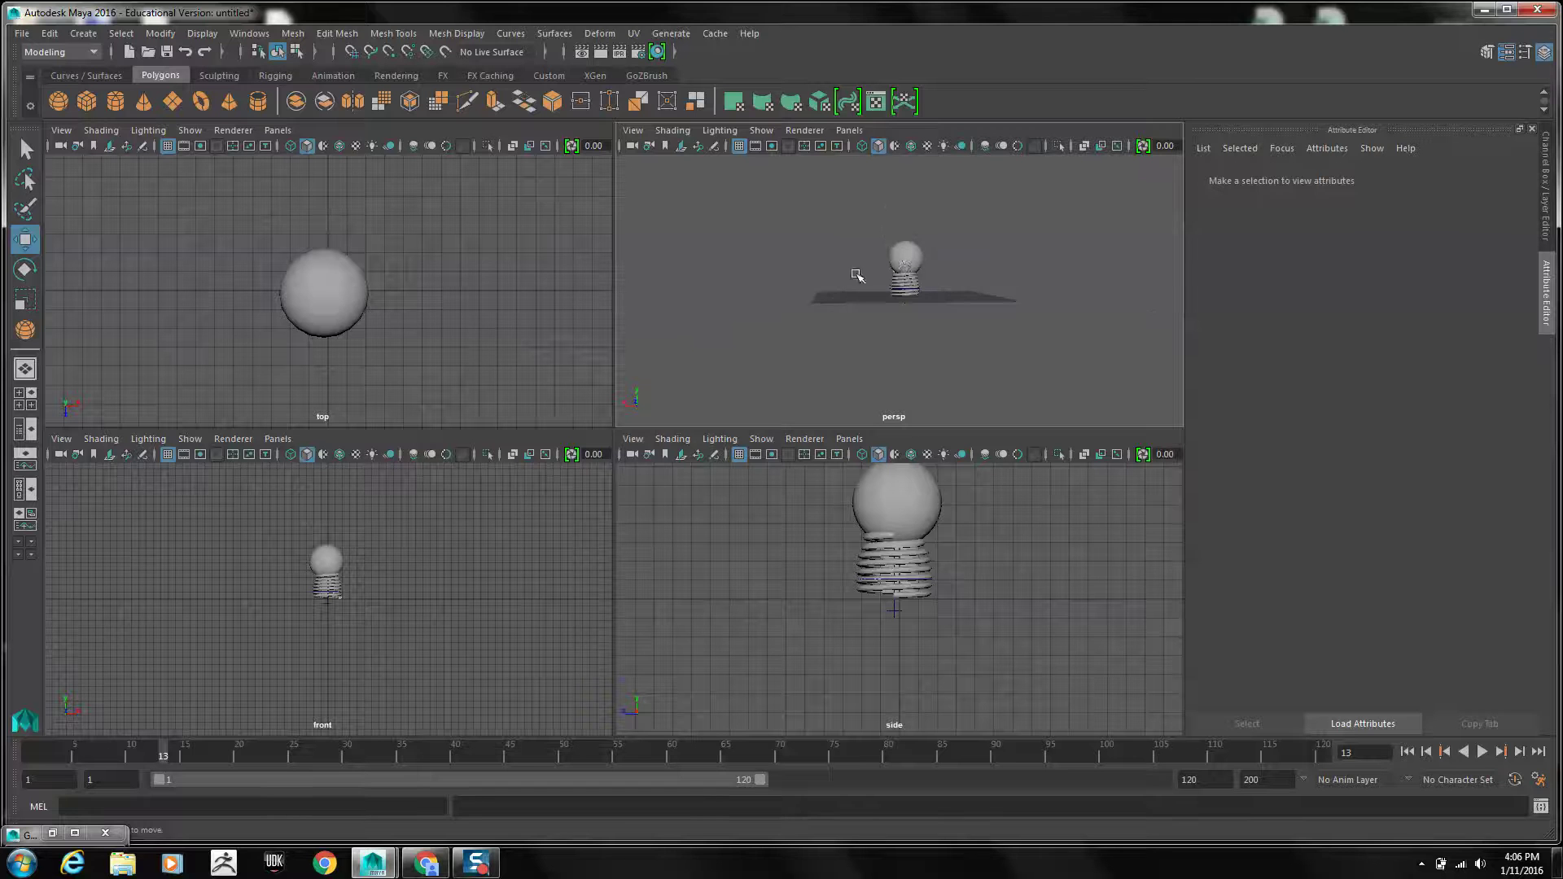
left_click(889, 249)
middle_click_drag(859, 210, 772, 129)
key("alt+shift+v")
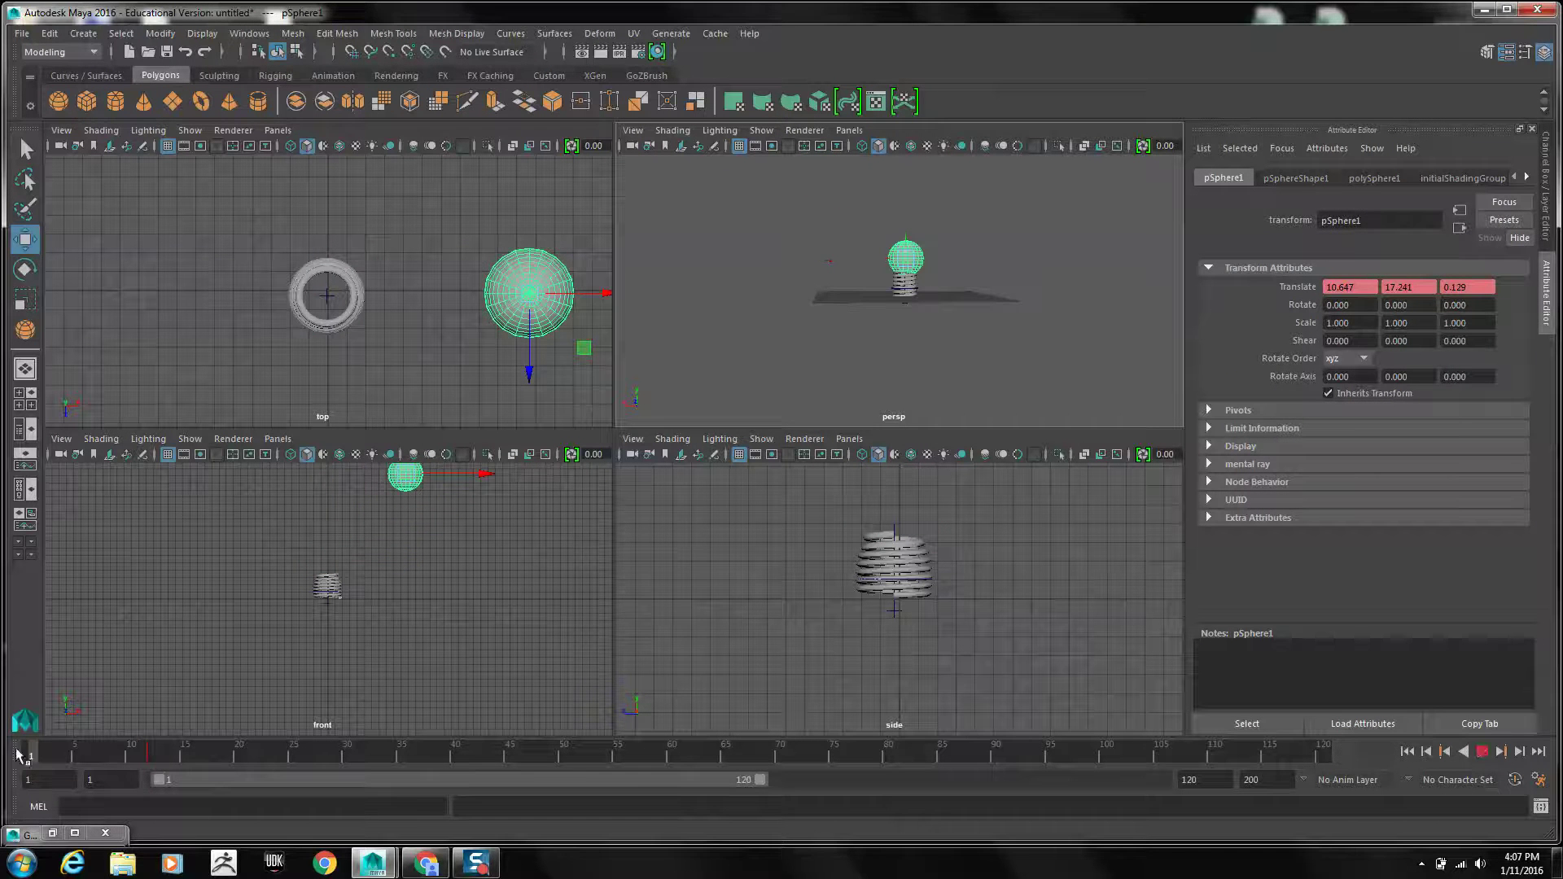
middle_click_drag(853, 207, 758, 114)
key("s")
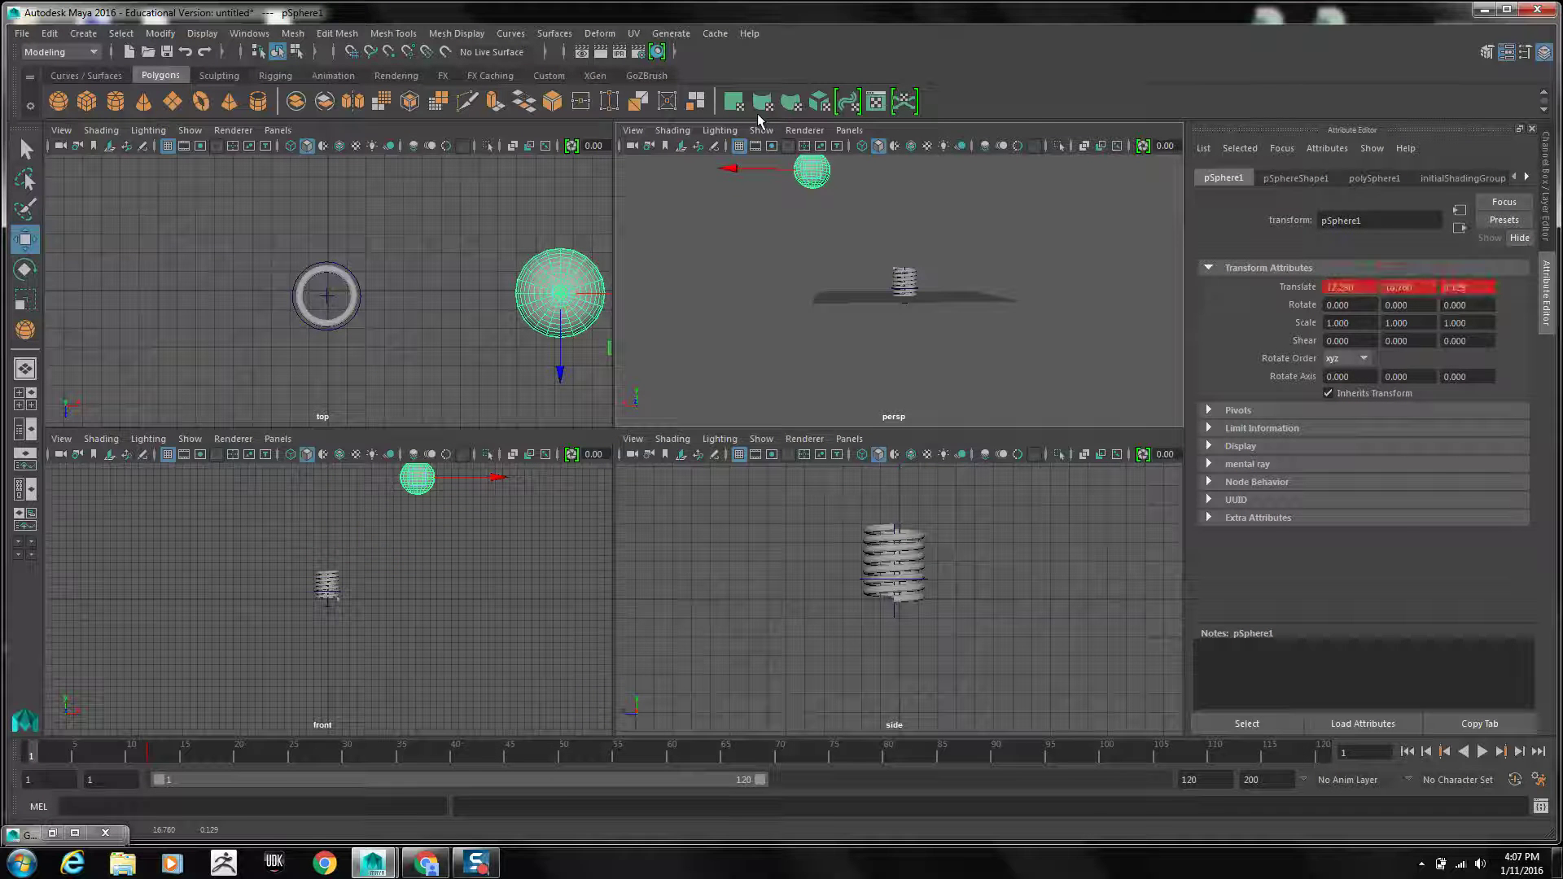
On frame 32, move the sphere to about -19.658 in X and 14.715 in Y, and key its translation
key("alt+v")
left_click_drag(56, 756, 370, 775)
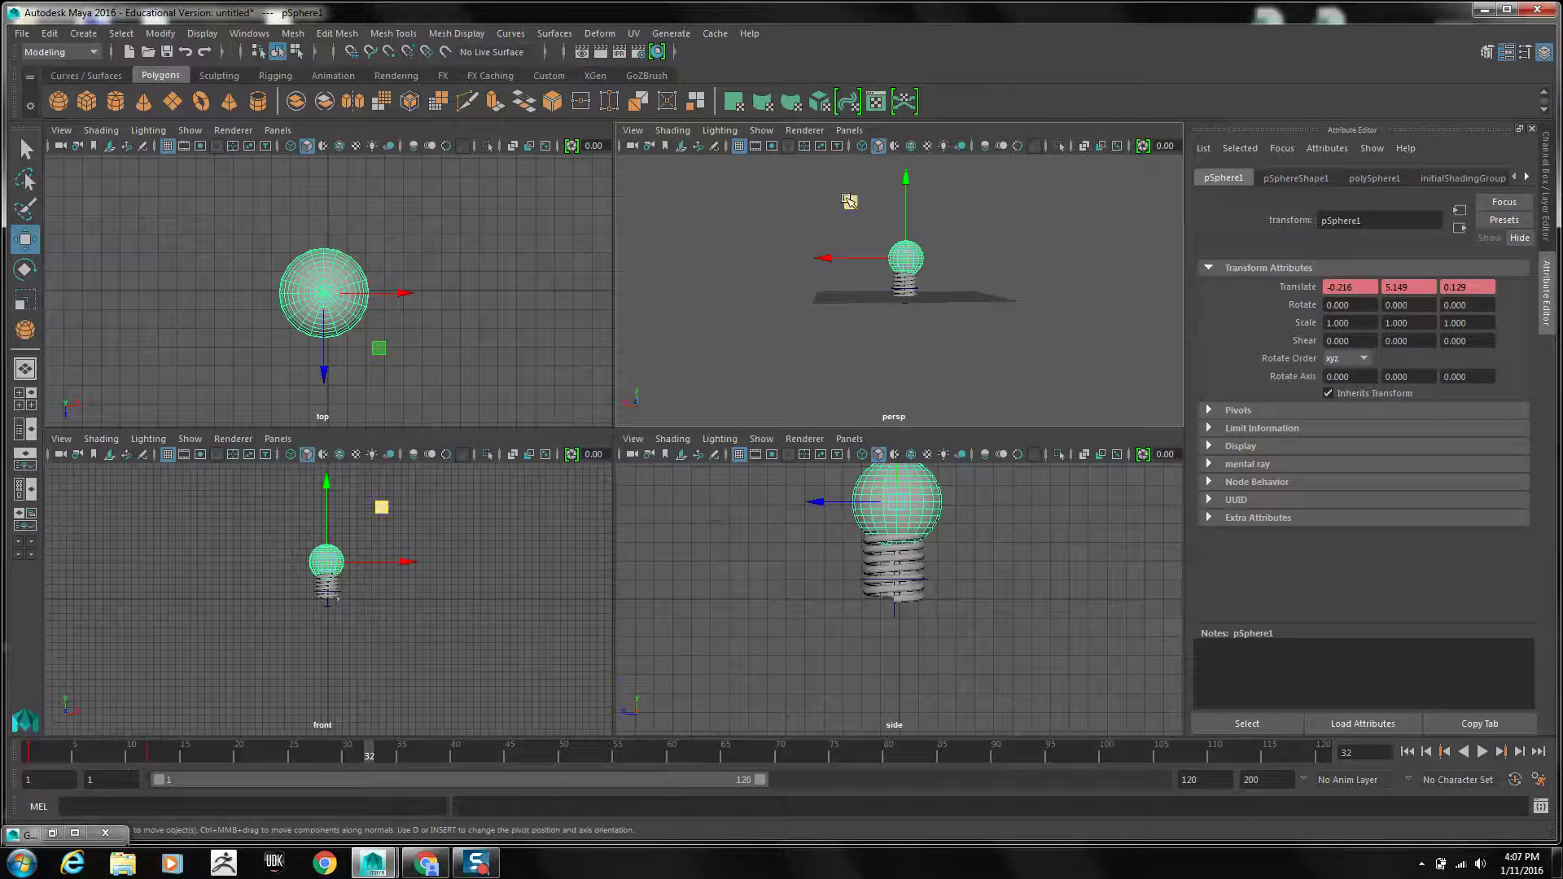
middle_click_drag(850, 202, 989, 134)
key("s")
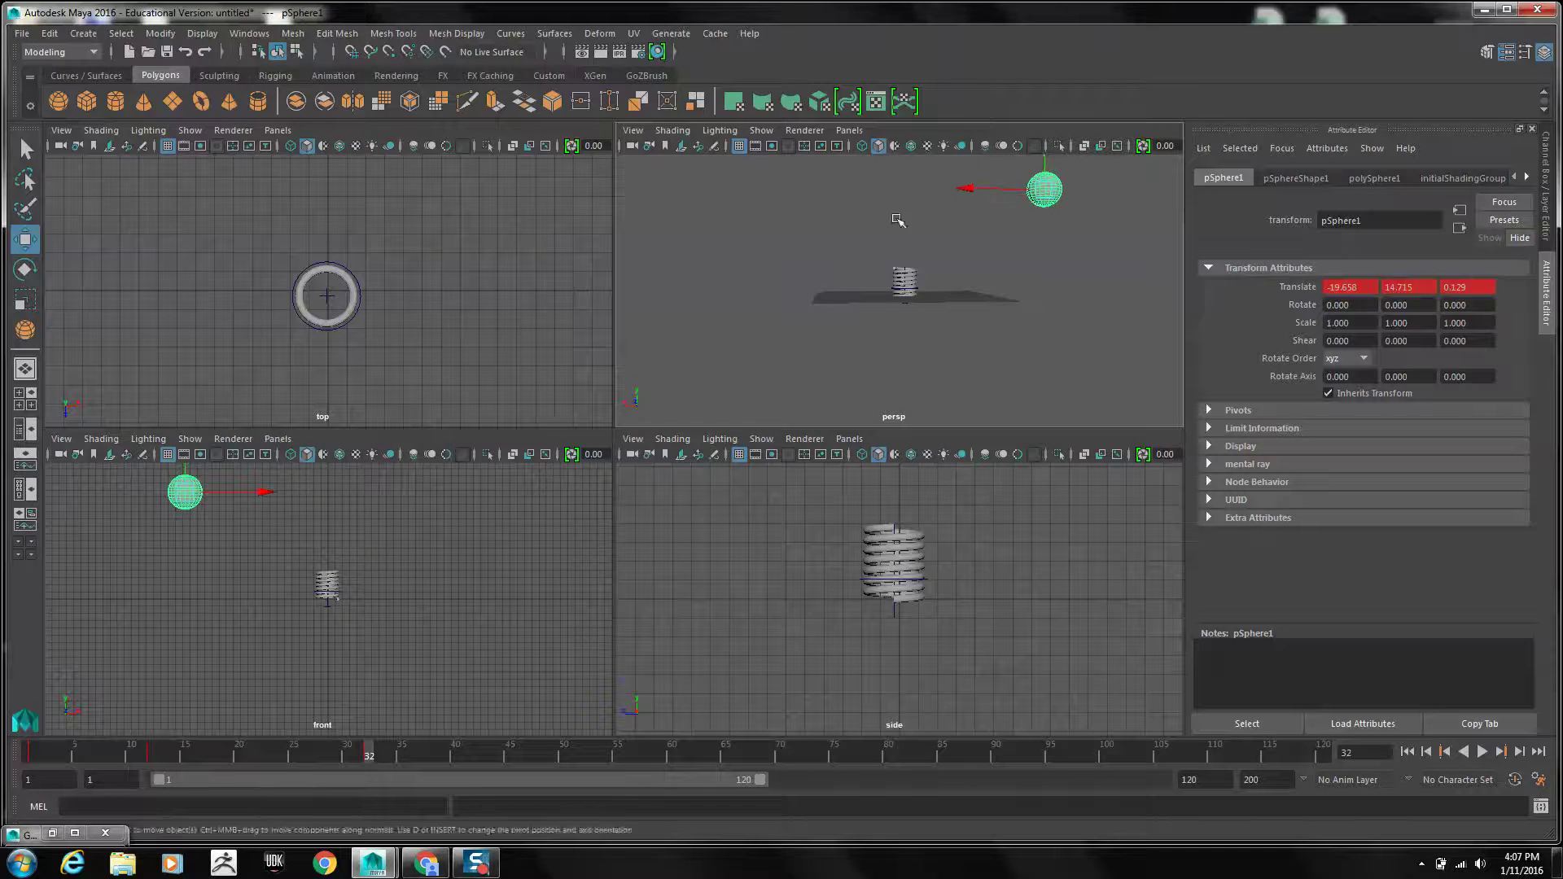
On frame 9, move the sphere to about 0.162 in X and 5.816 in Y, key it, and scrub through the bounce animation
key("alt+v")
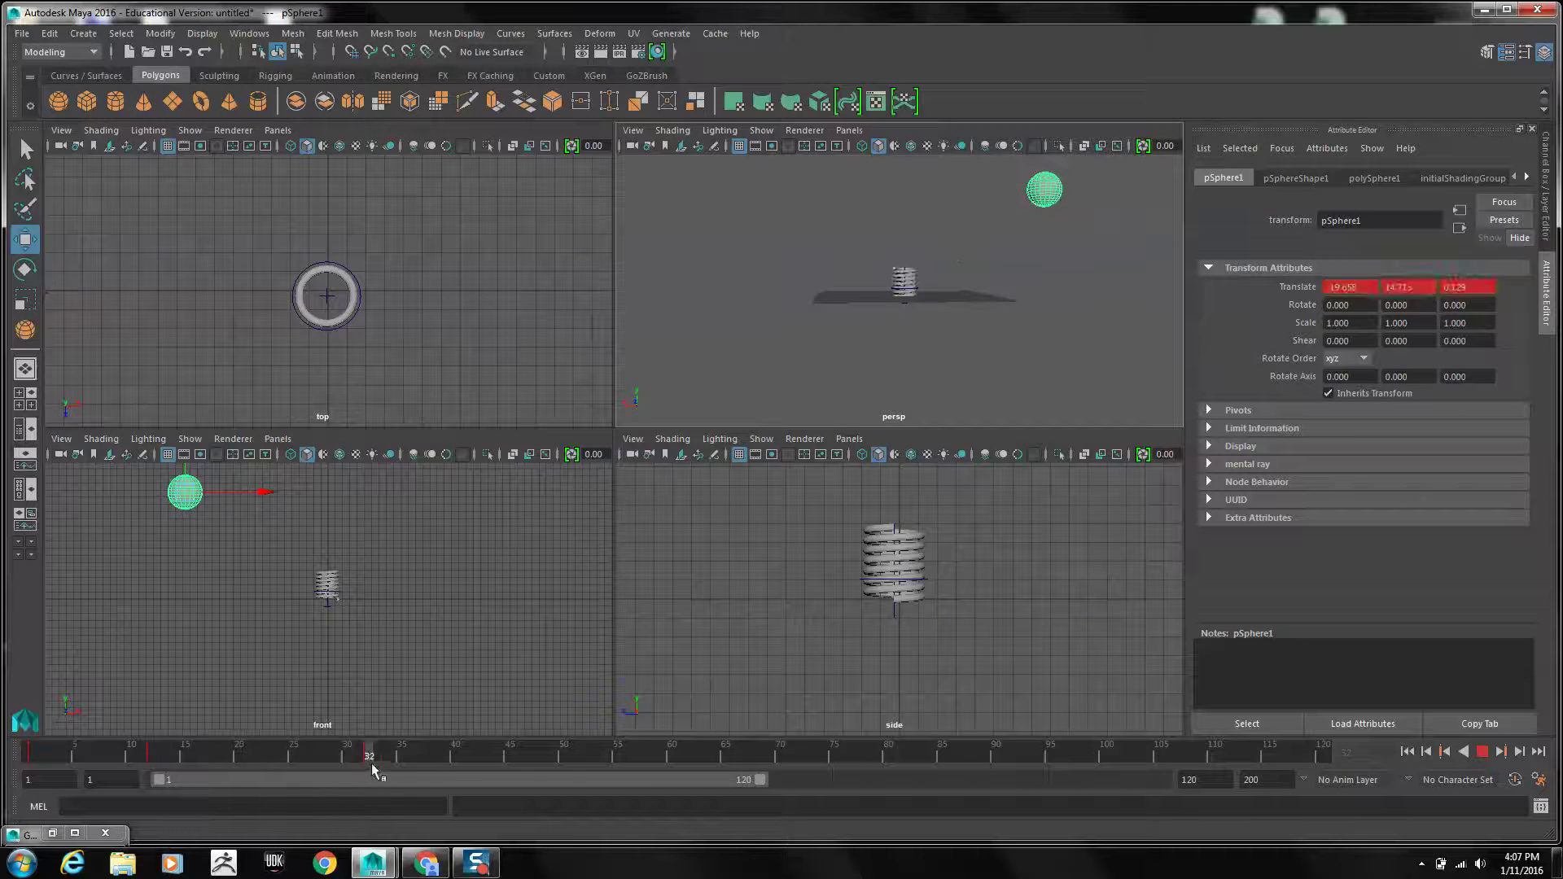
mouse_move(371, 764)
left_mouse_down()
mouse_move(431, 758)
mouse_move(58, 773)
mouse_move(154, 788)
mouse_move(116, 785)
left_mouse_up()
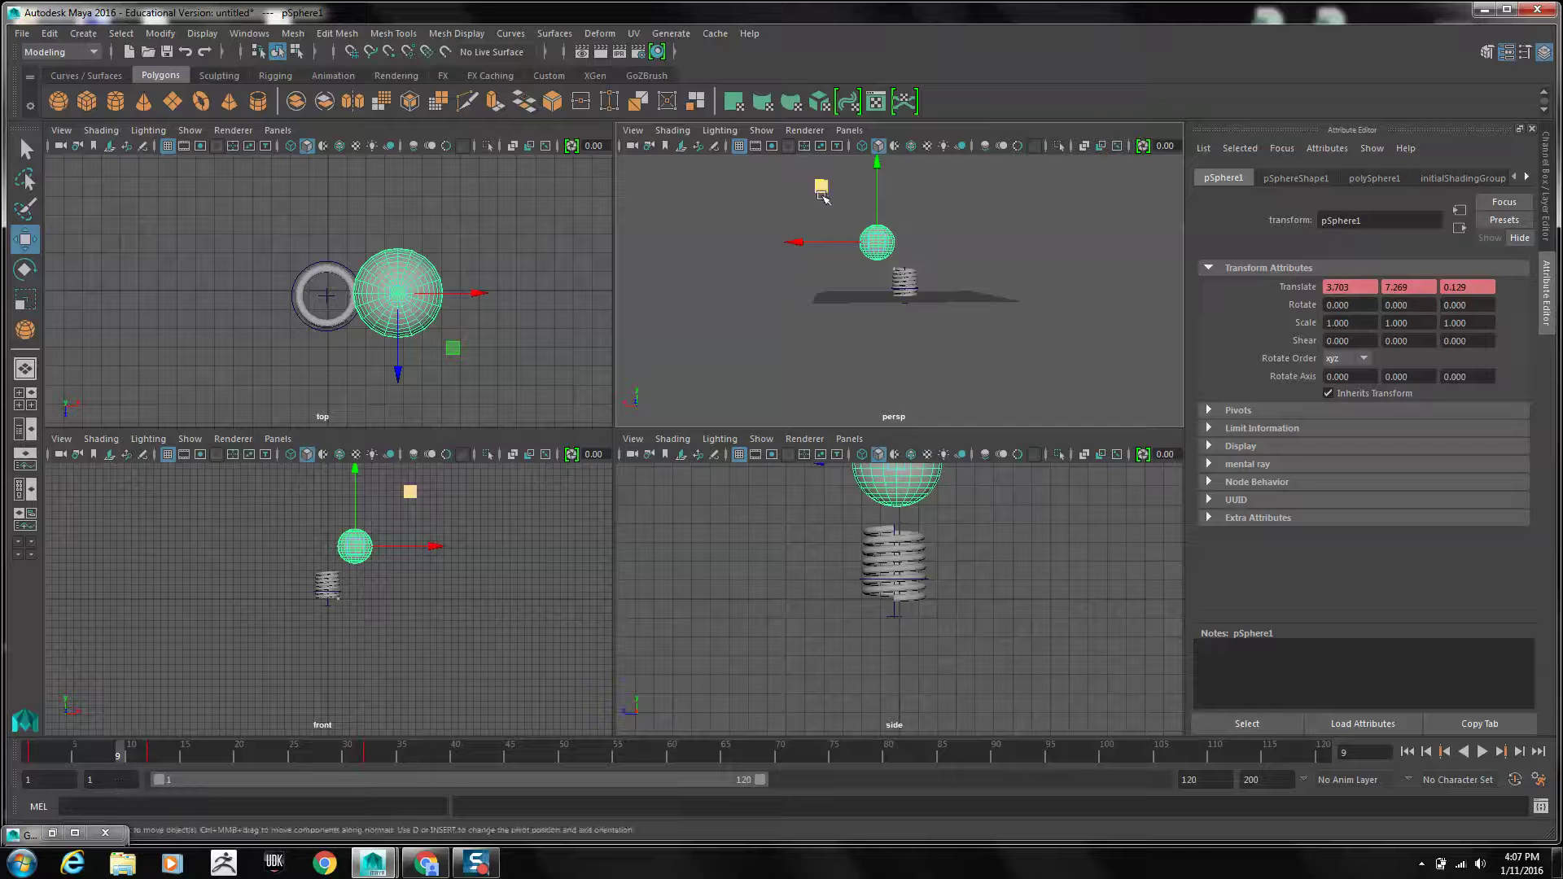
left_click_drag(822, 185, 849, 202)
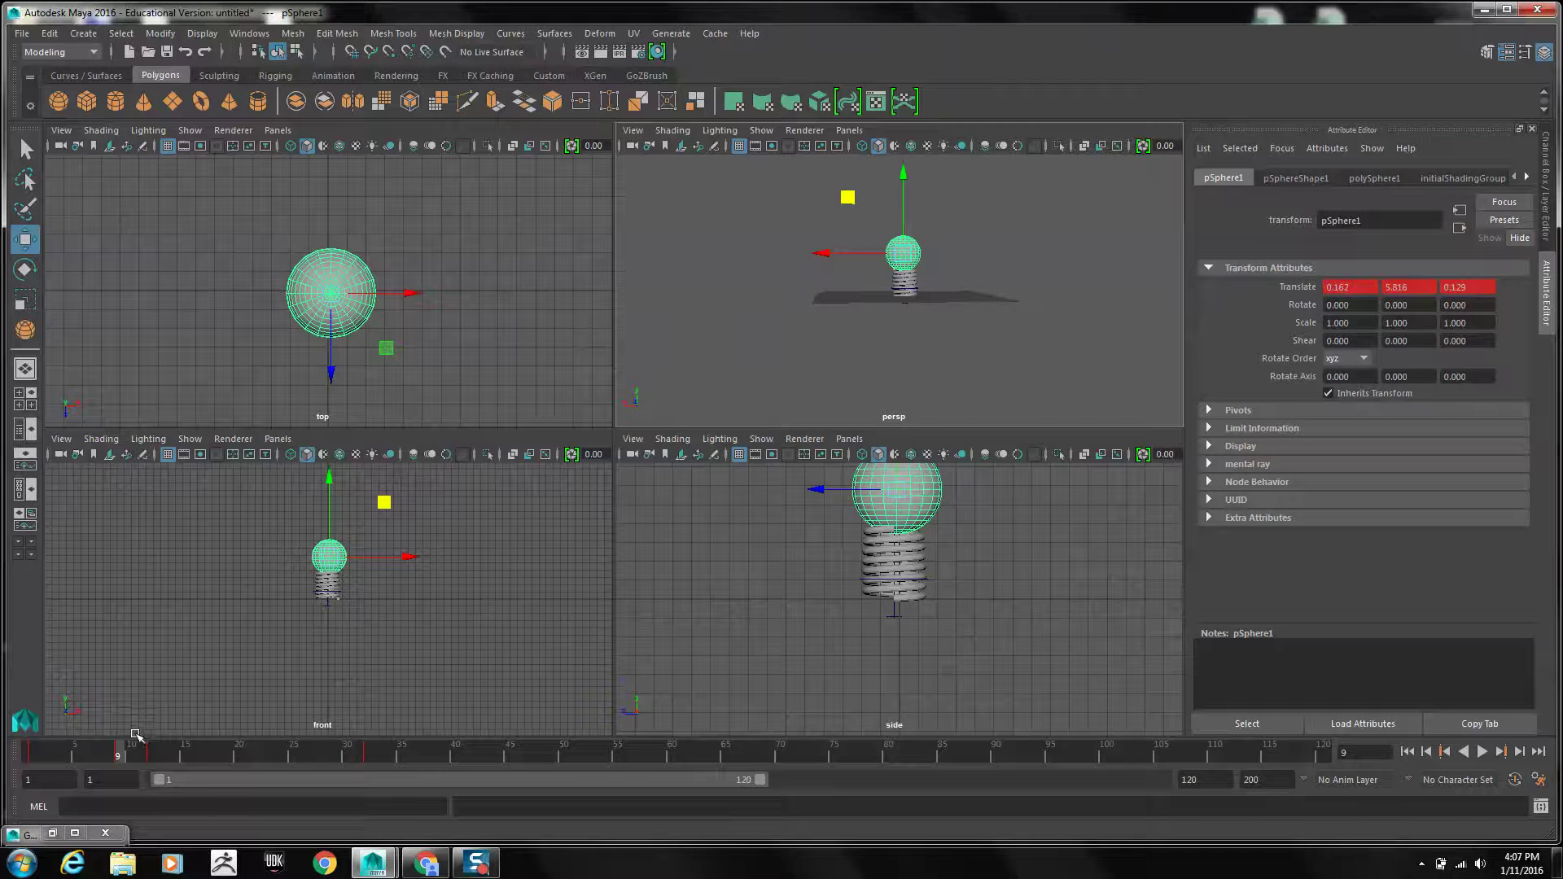
left_click(39, 753)
key("alt+v")
left_click_drag(39, 753, 425, 757)
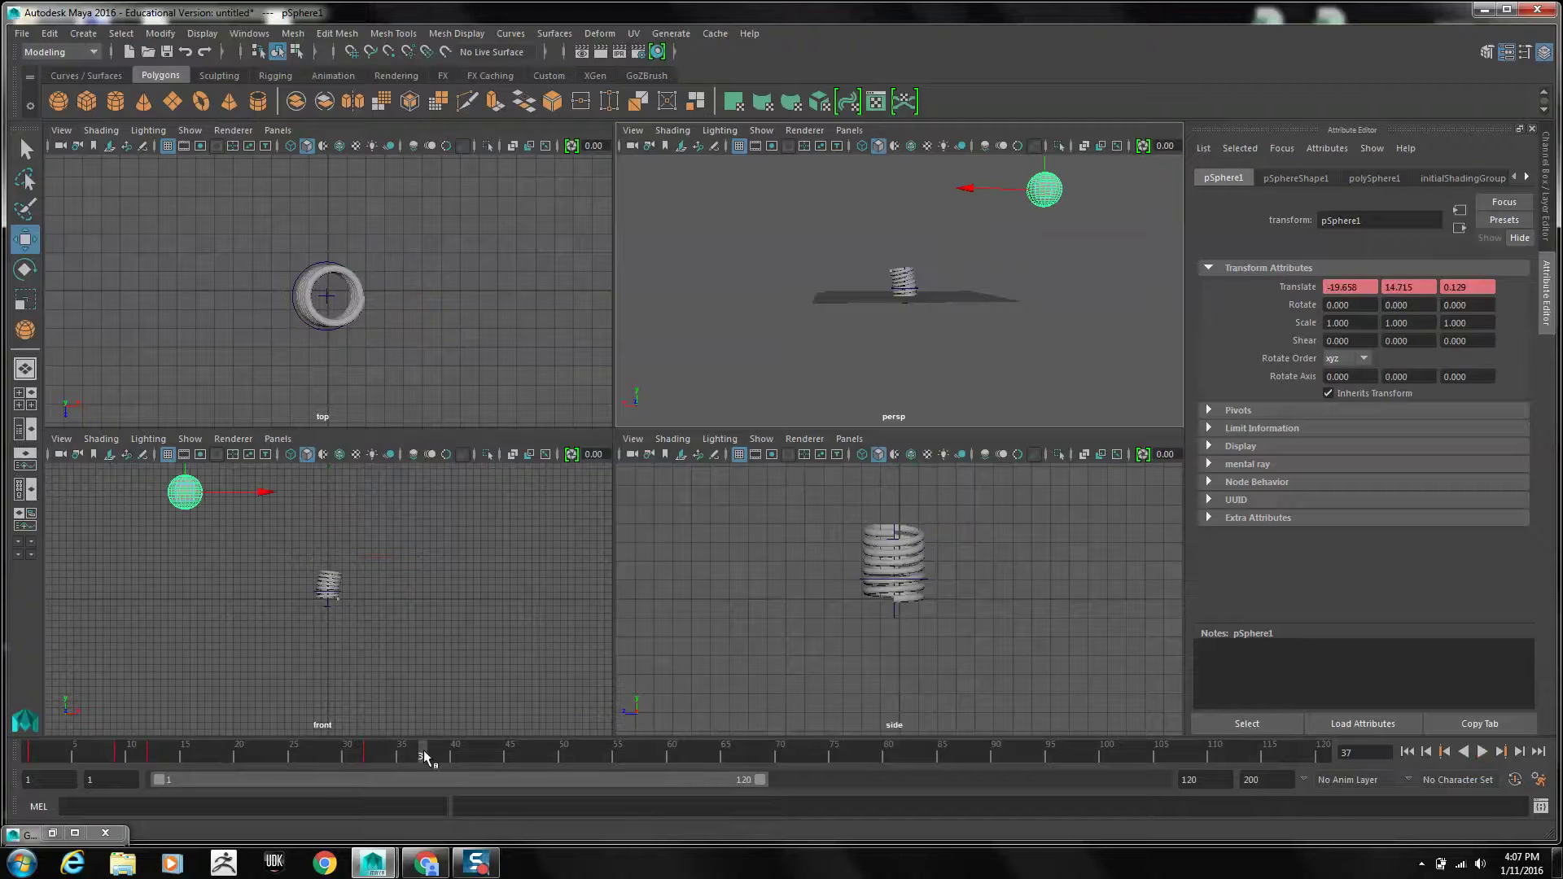